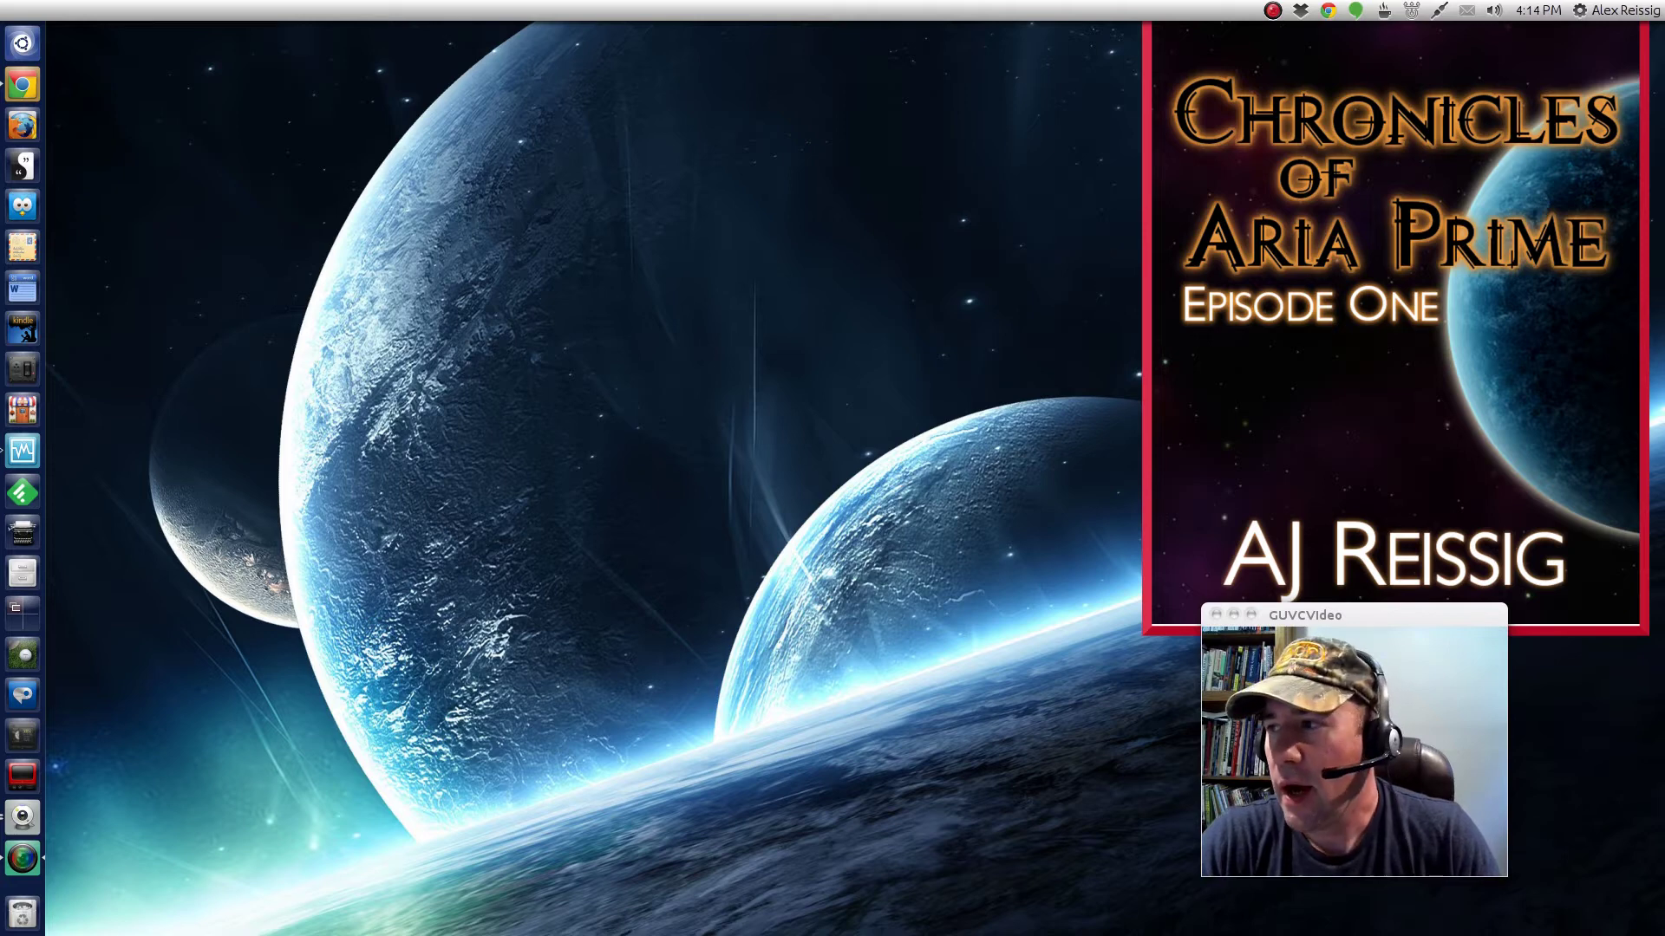
- Bring up the SimpleScreenRecorder window and drag it out of the way so the desktop shows
left_click(1272, 9)
left_click_drag(1282, 109, 534, 114)
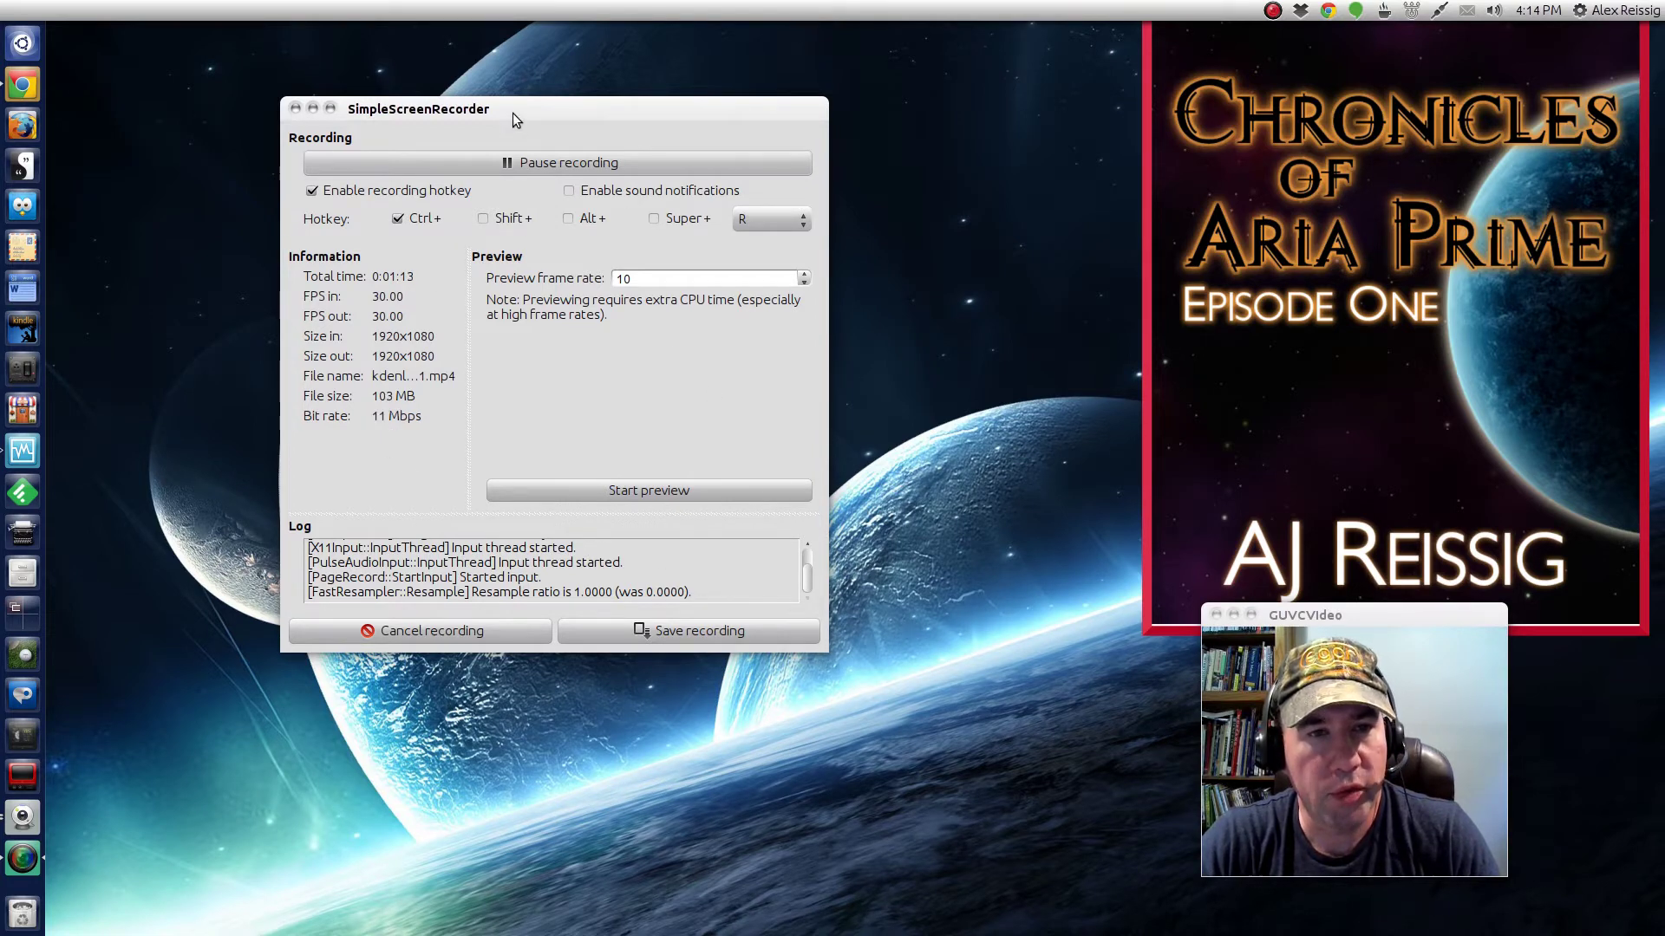
left_click_drag(513, 112, 1660, 286)
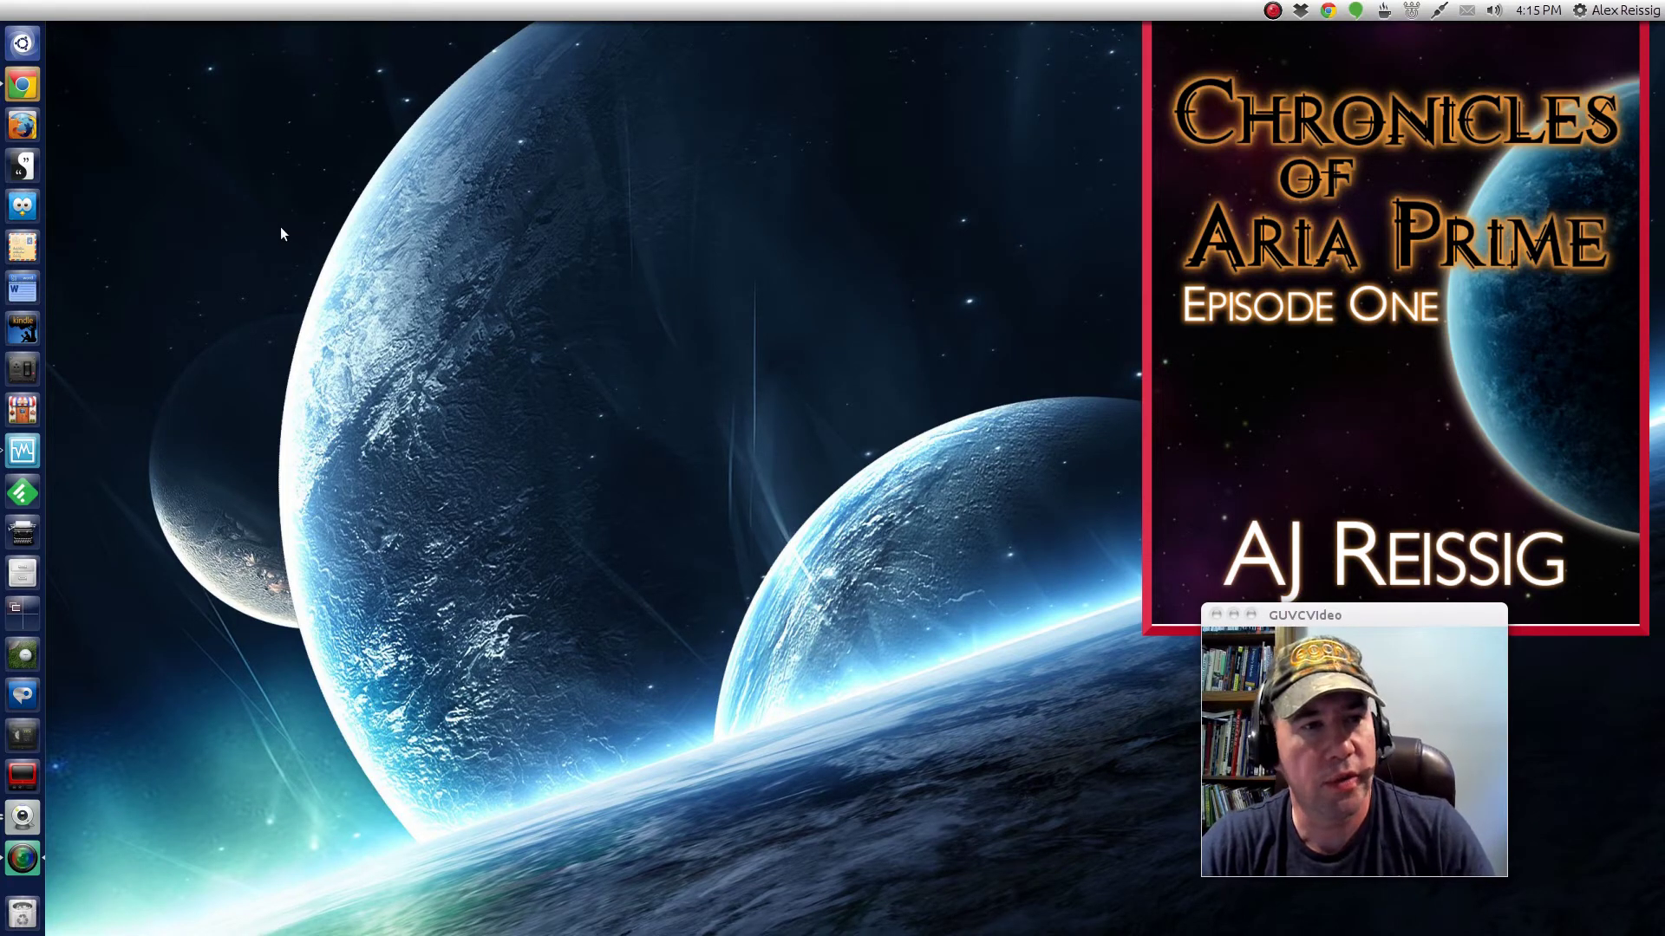
- Search the Dash for 'kden' and launch Kdenlive
left_click(20, 44)
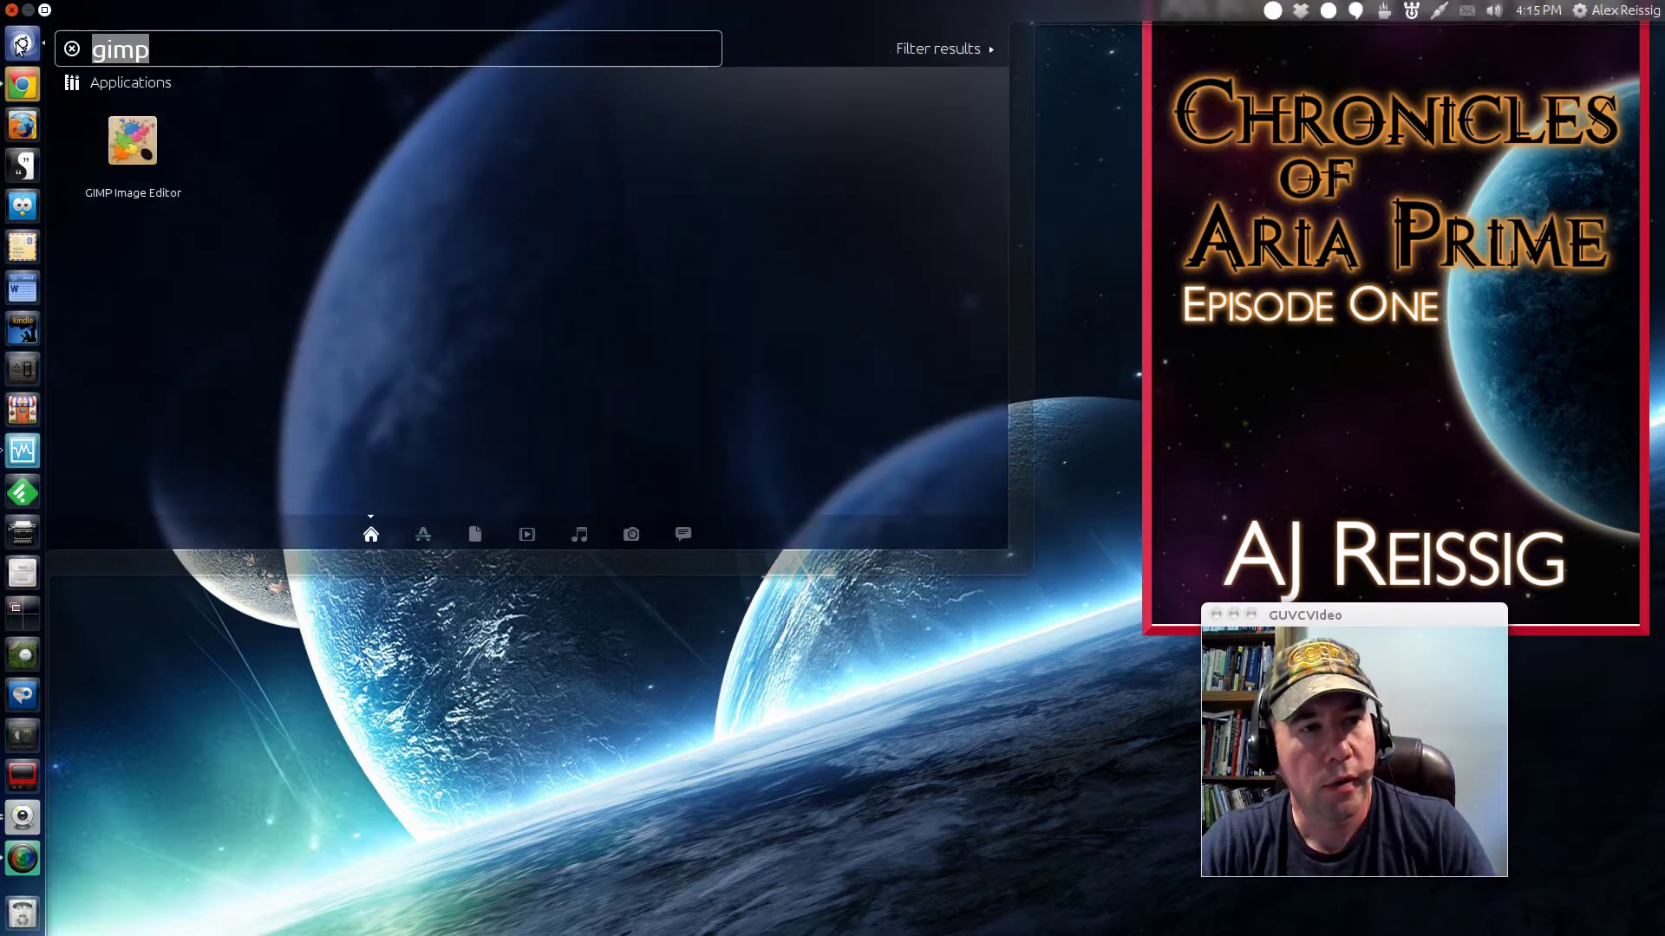
type("kden")
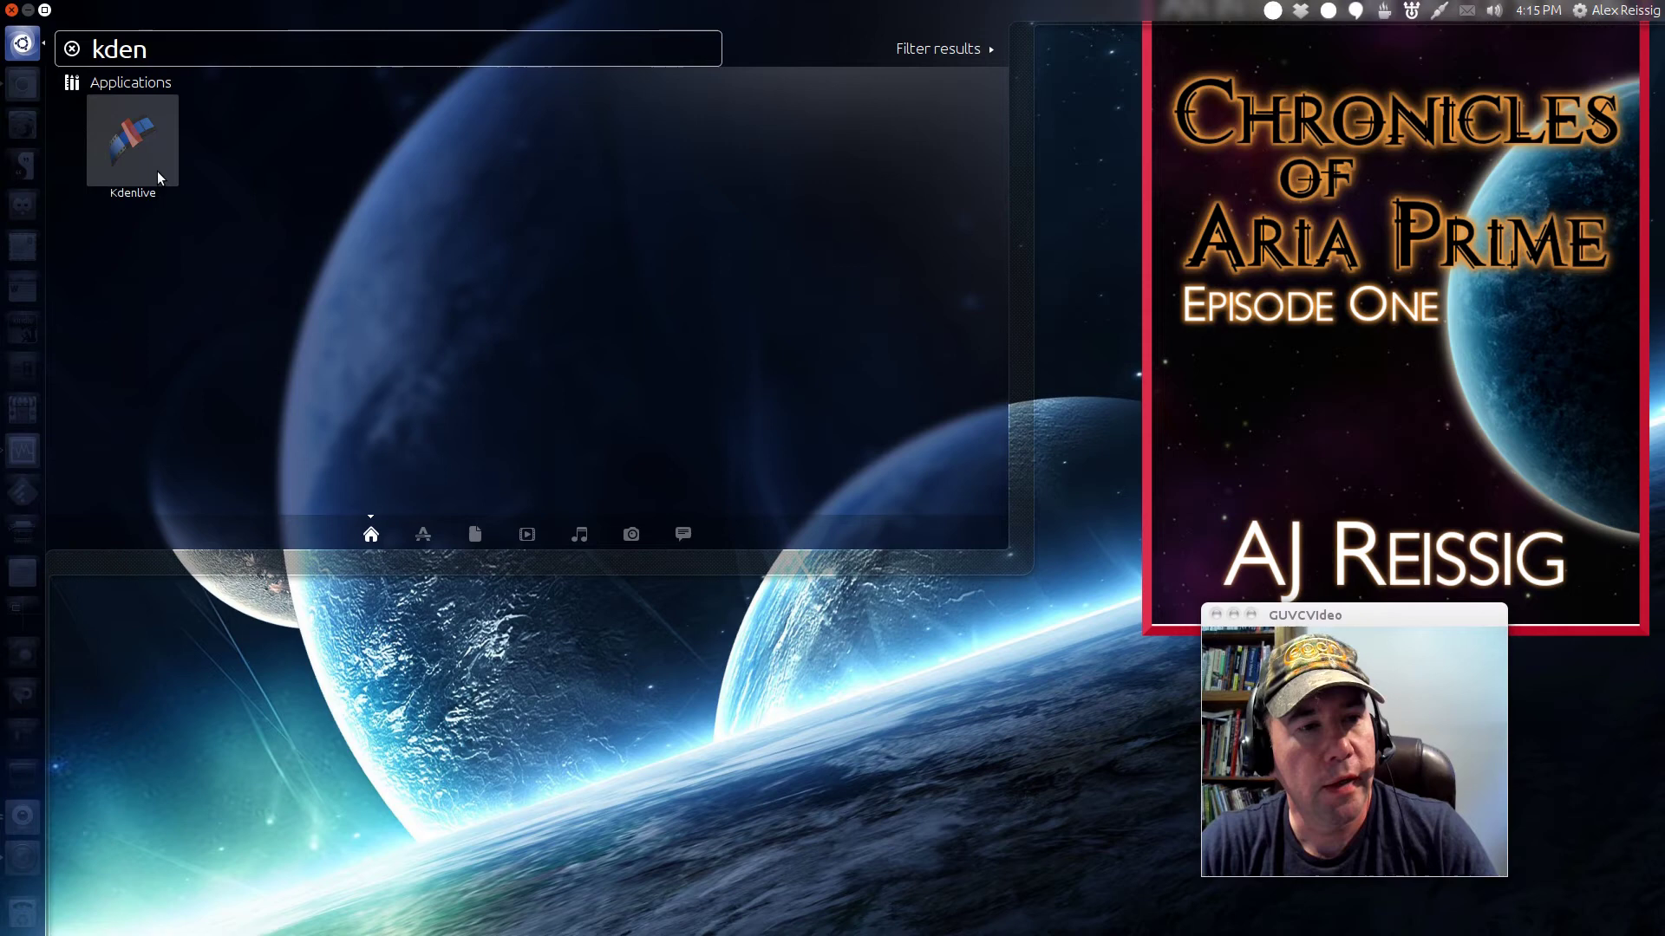
left_click(139, 162)
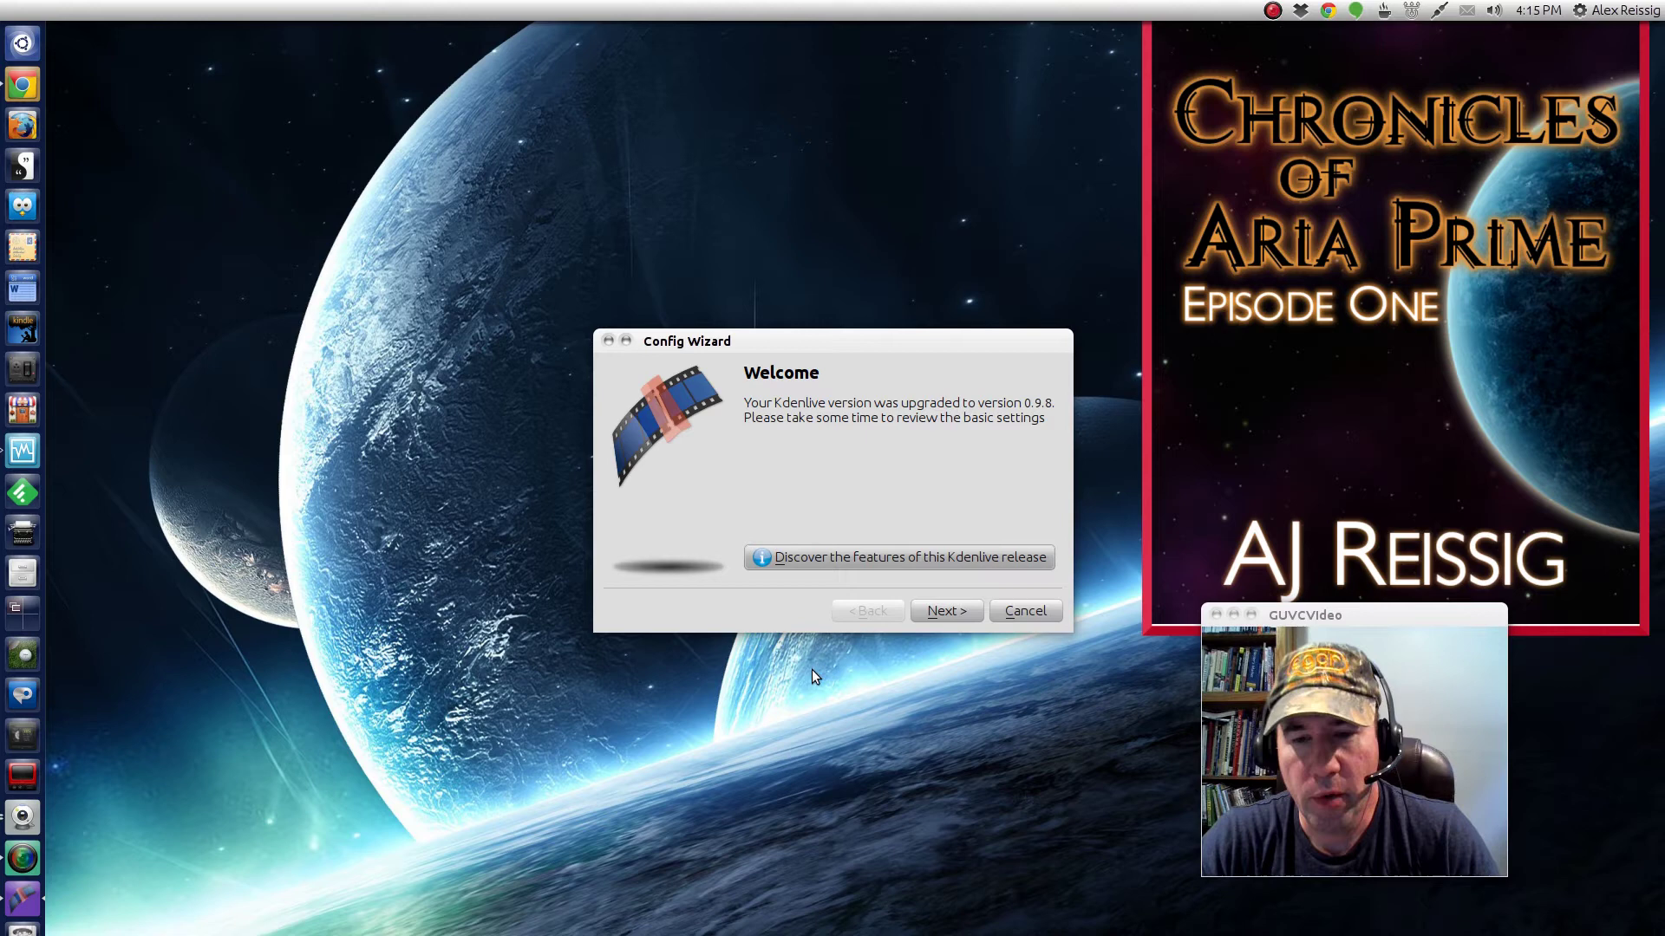
- Advance the Config Wizard to the MLT engine check and view the Available Codecs list
left_click(943, 612)
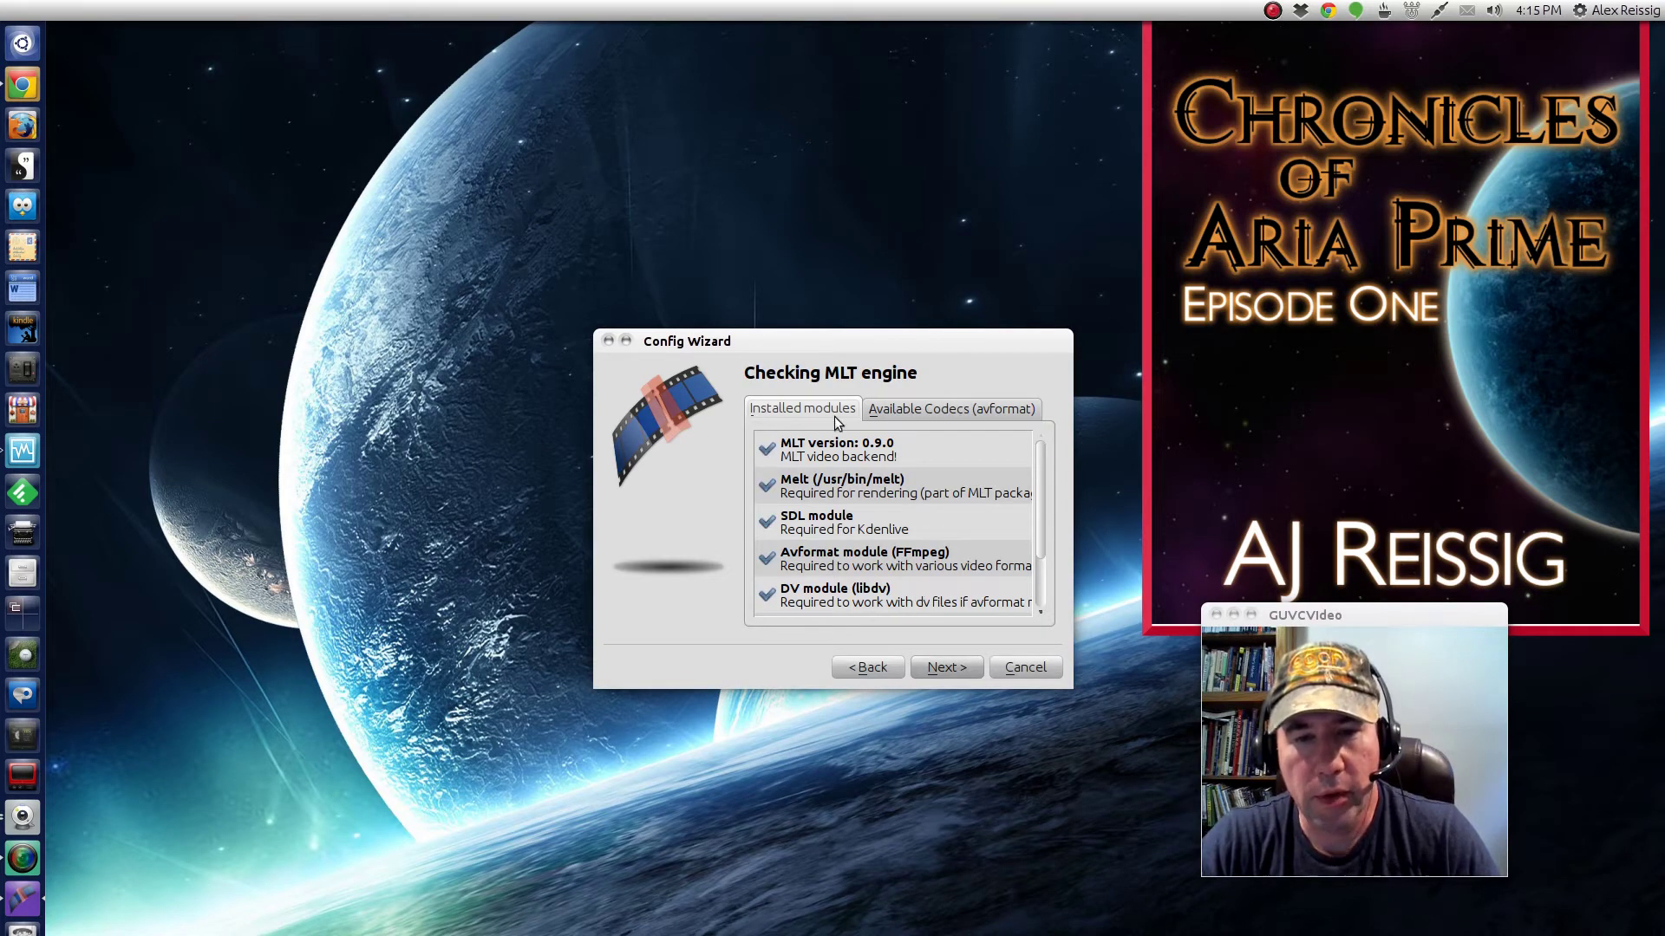
scroll(984, 551, "down", 1)
scroll(984, 552, "up", 1)
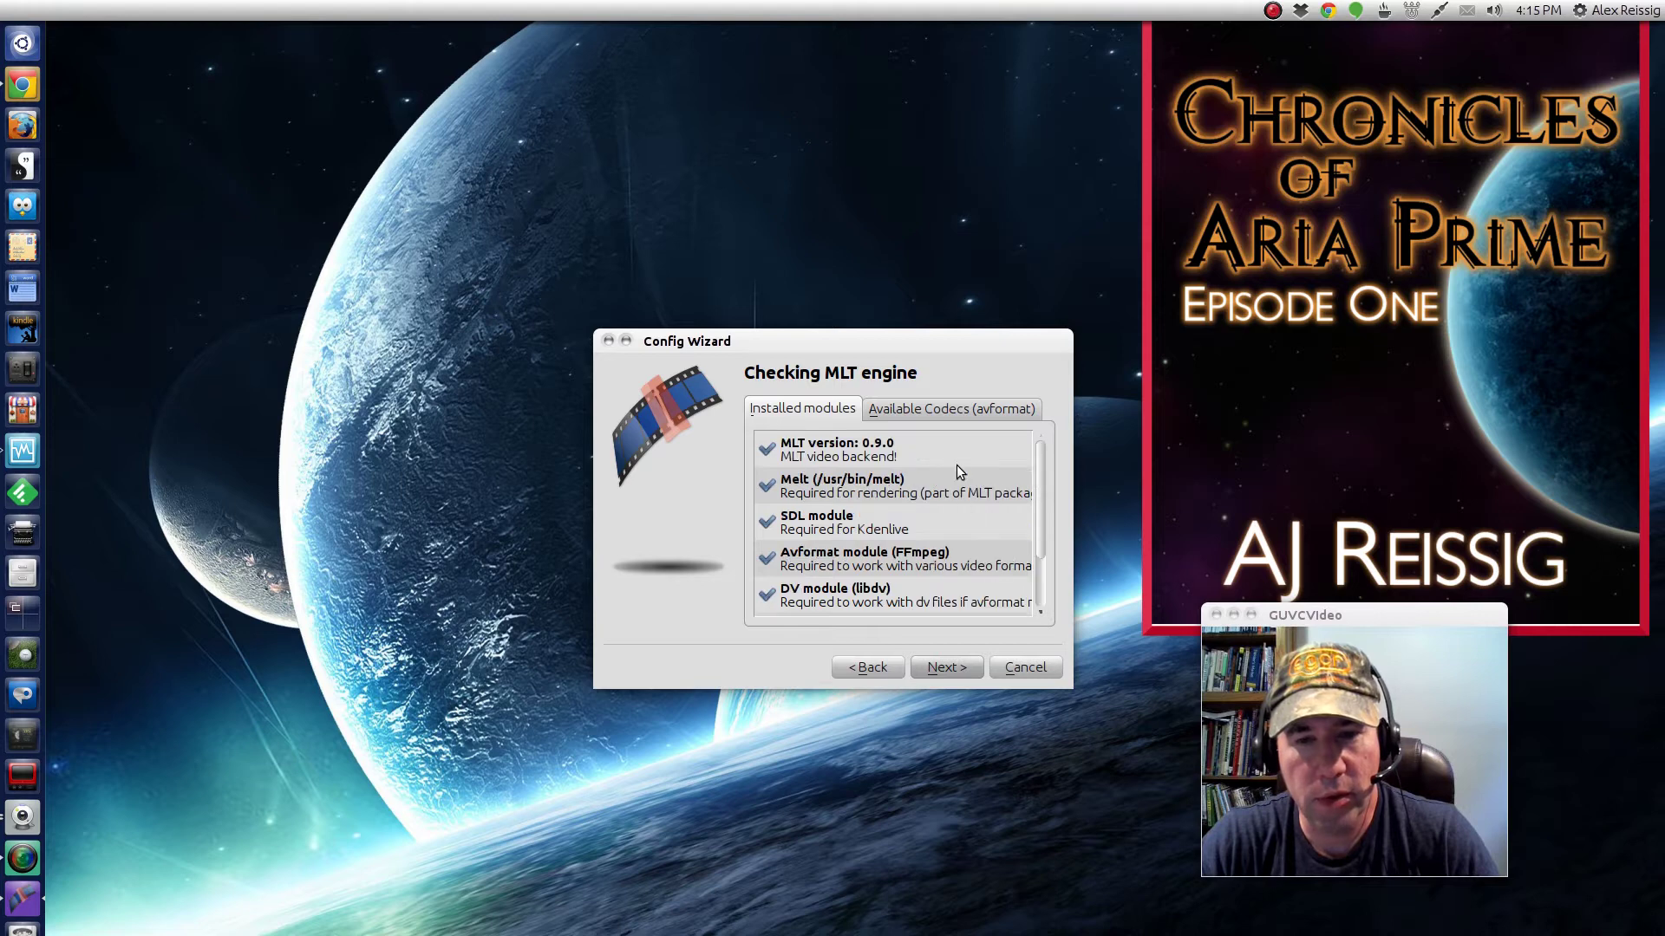
left_click(938, 409)
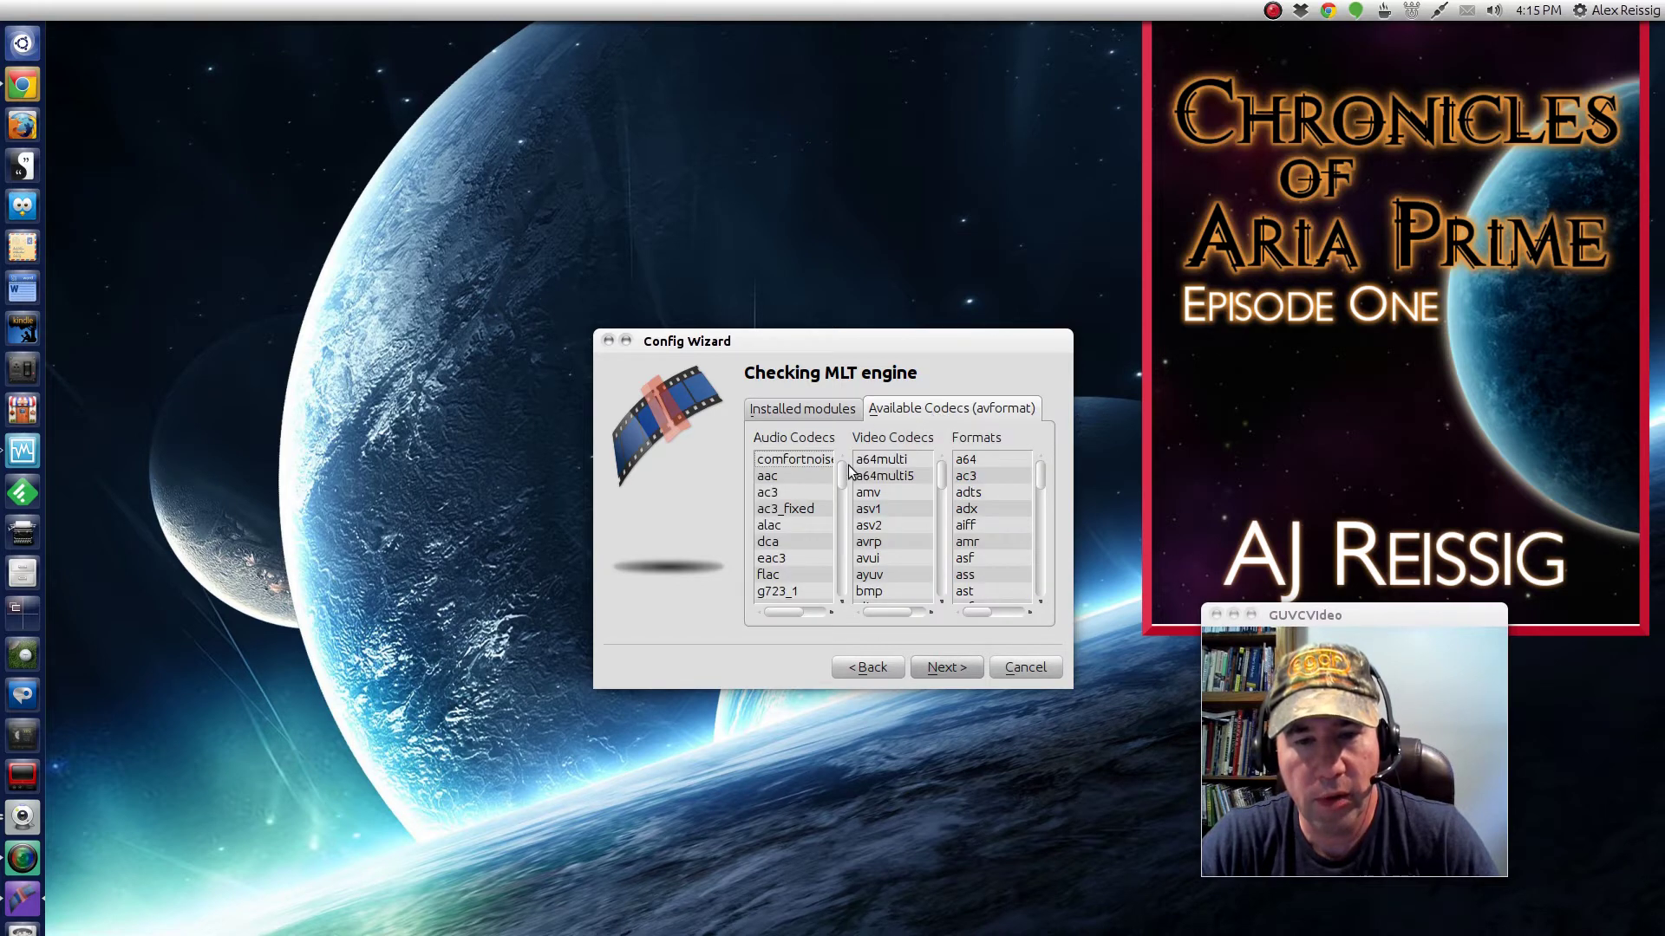
- Leave the engine check and choose HD 1080p 30 fps on the Video Standard page
left_click(804, 410)
left_click(928, 665)
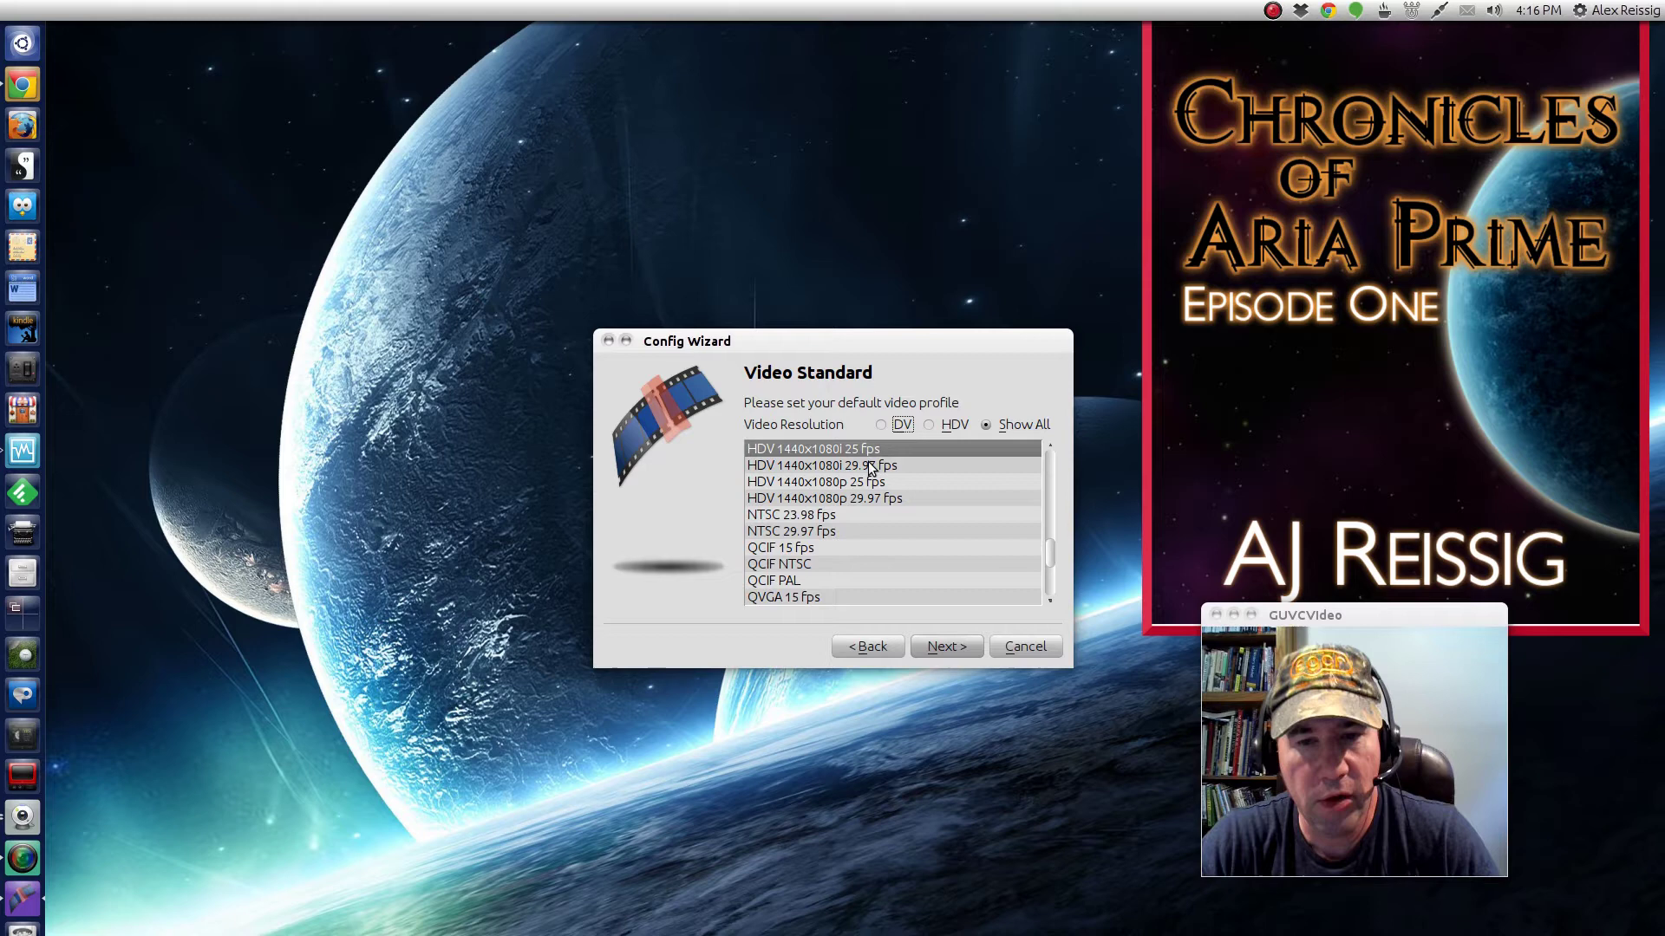
mouse_move(873, 500)
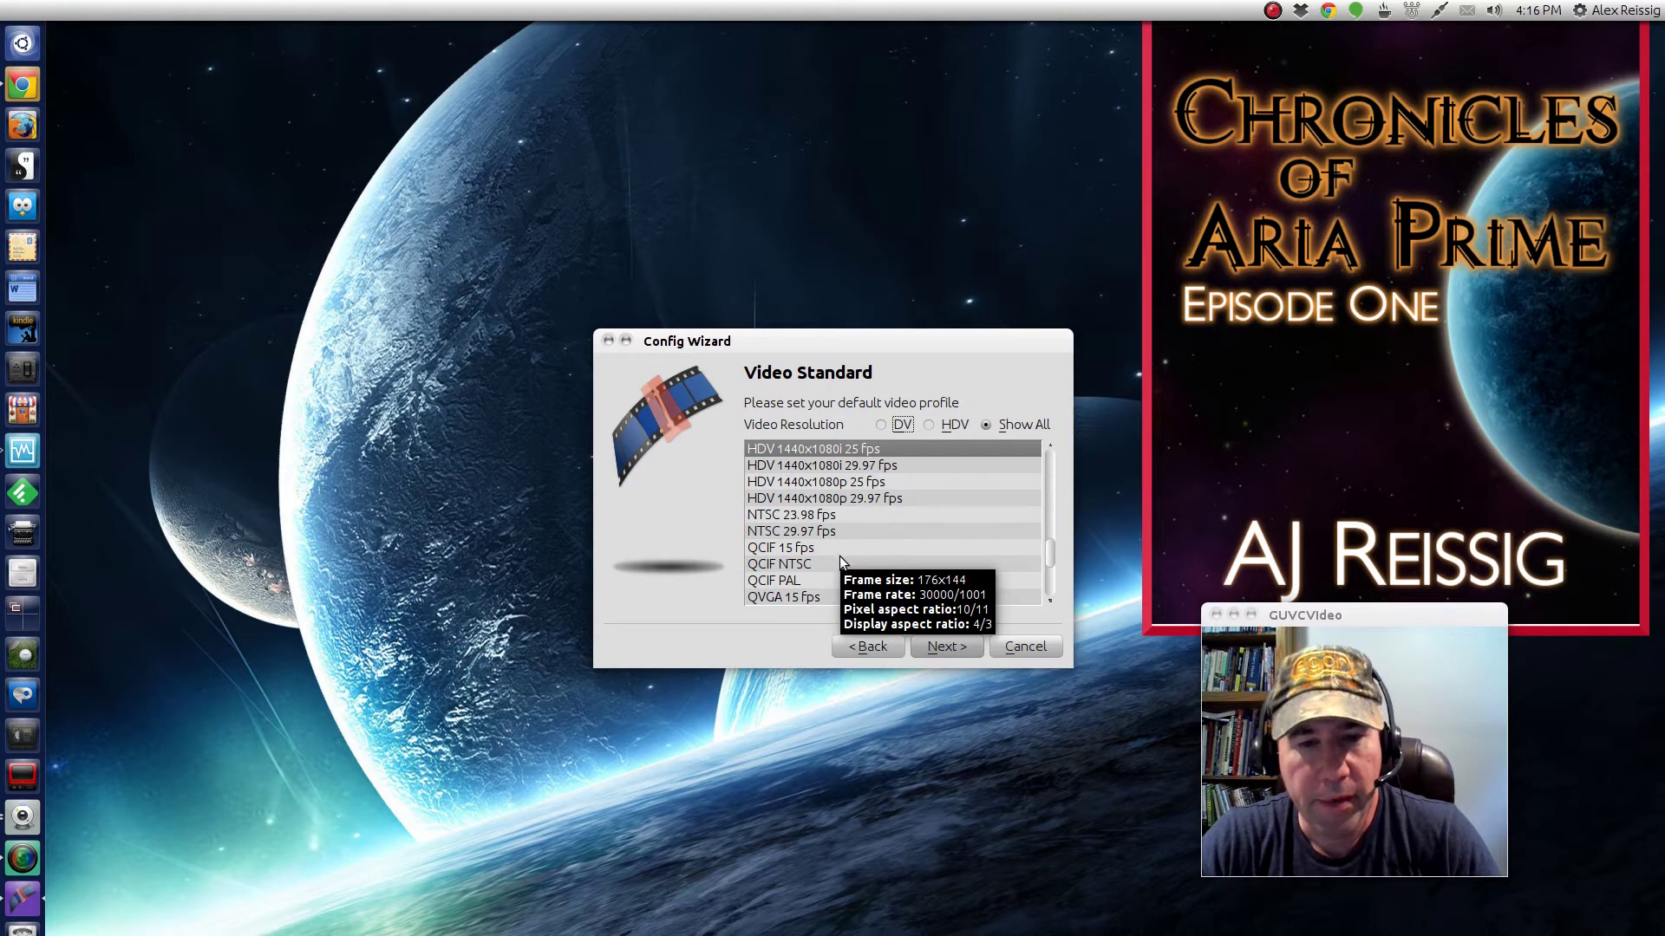
mouse_move(926, 532)
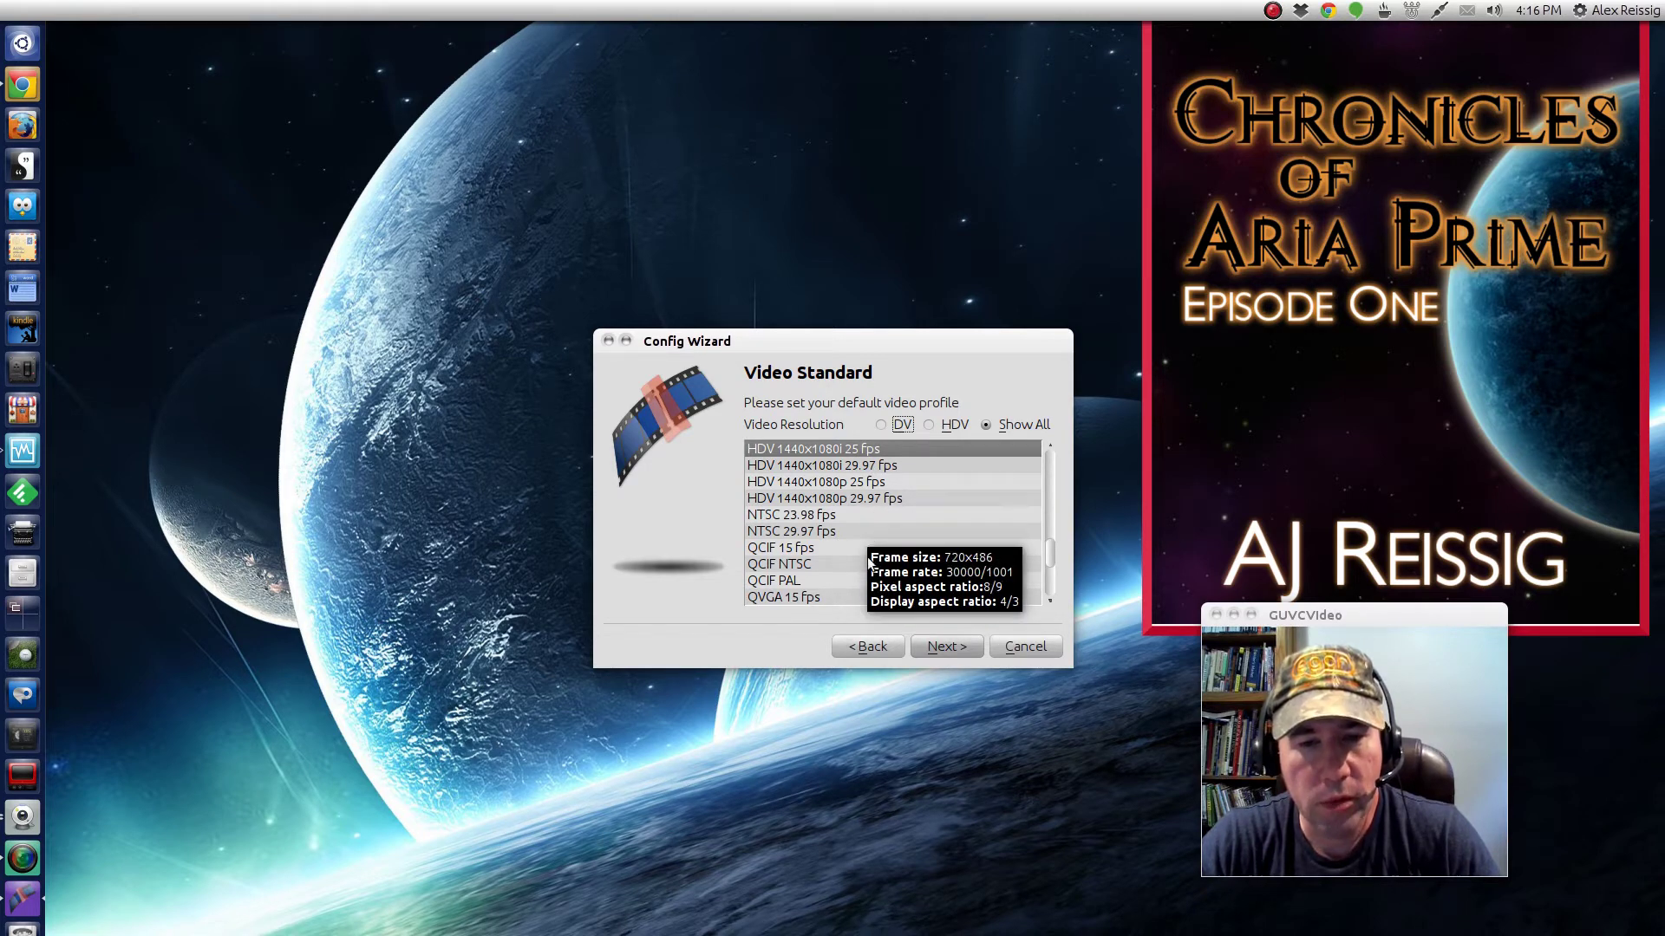
scroll(843, 563, "down", 4)
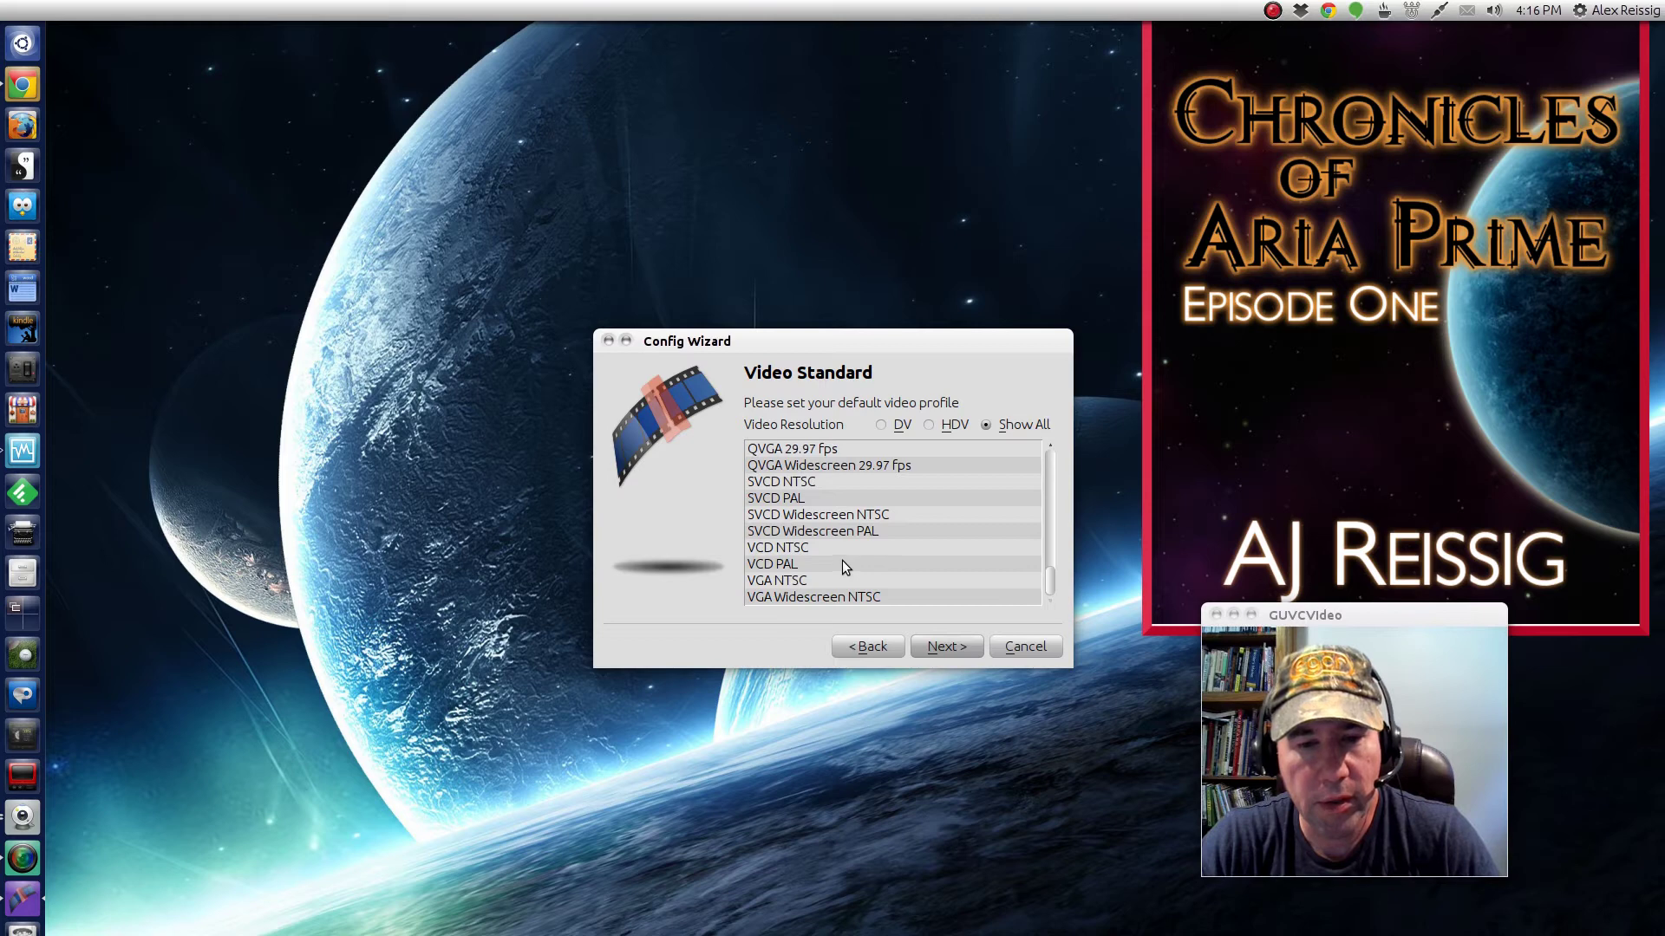
scroll(842, 556, "up", 10)
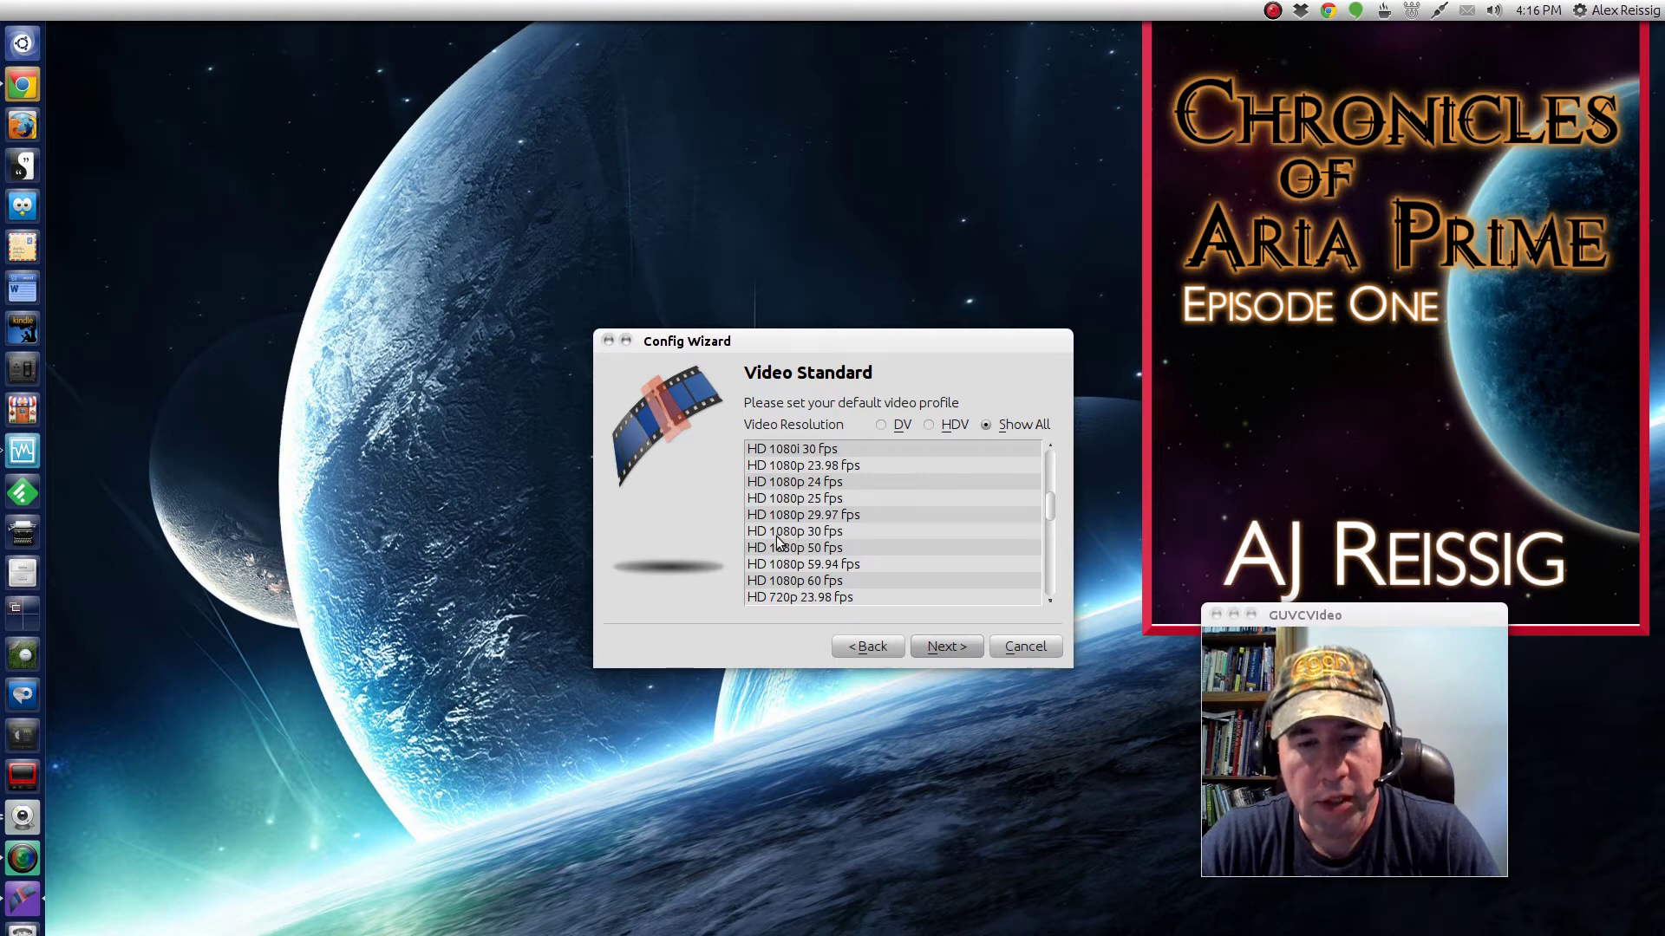
mouse_move(785, 539)
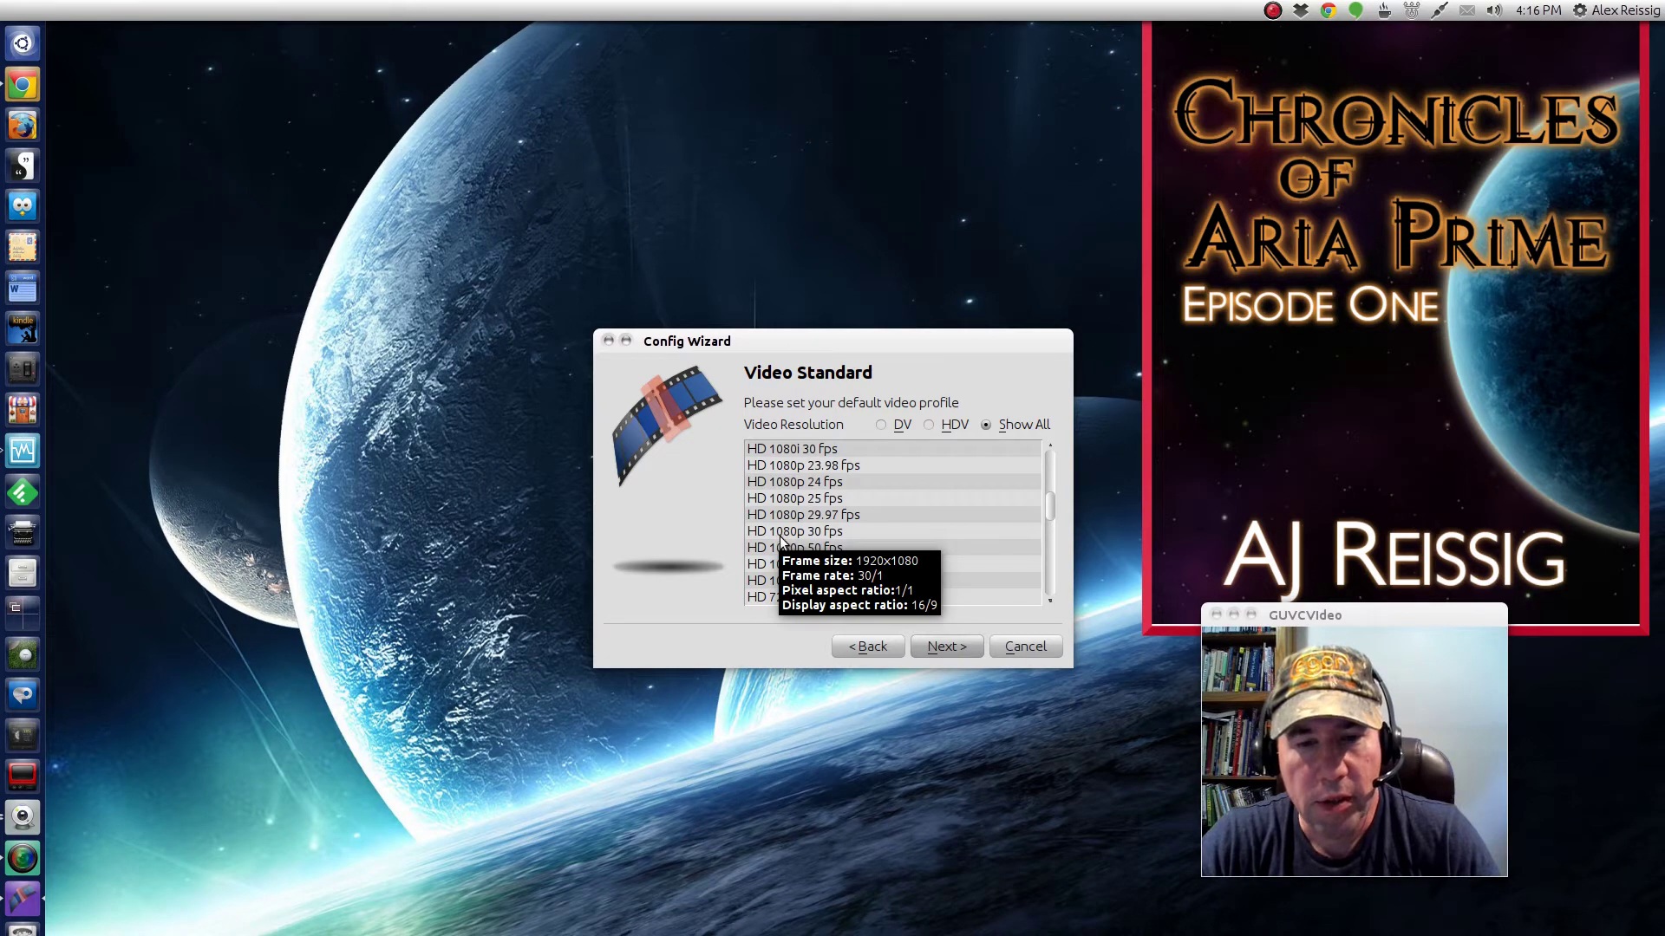
left_click(828, 533)
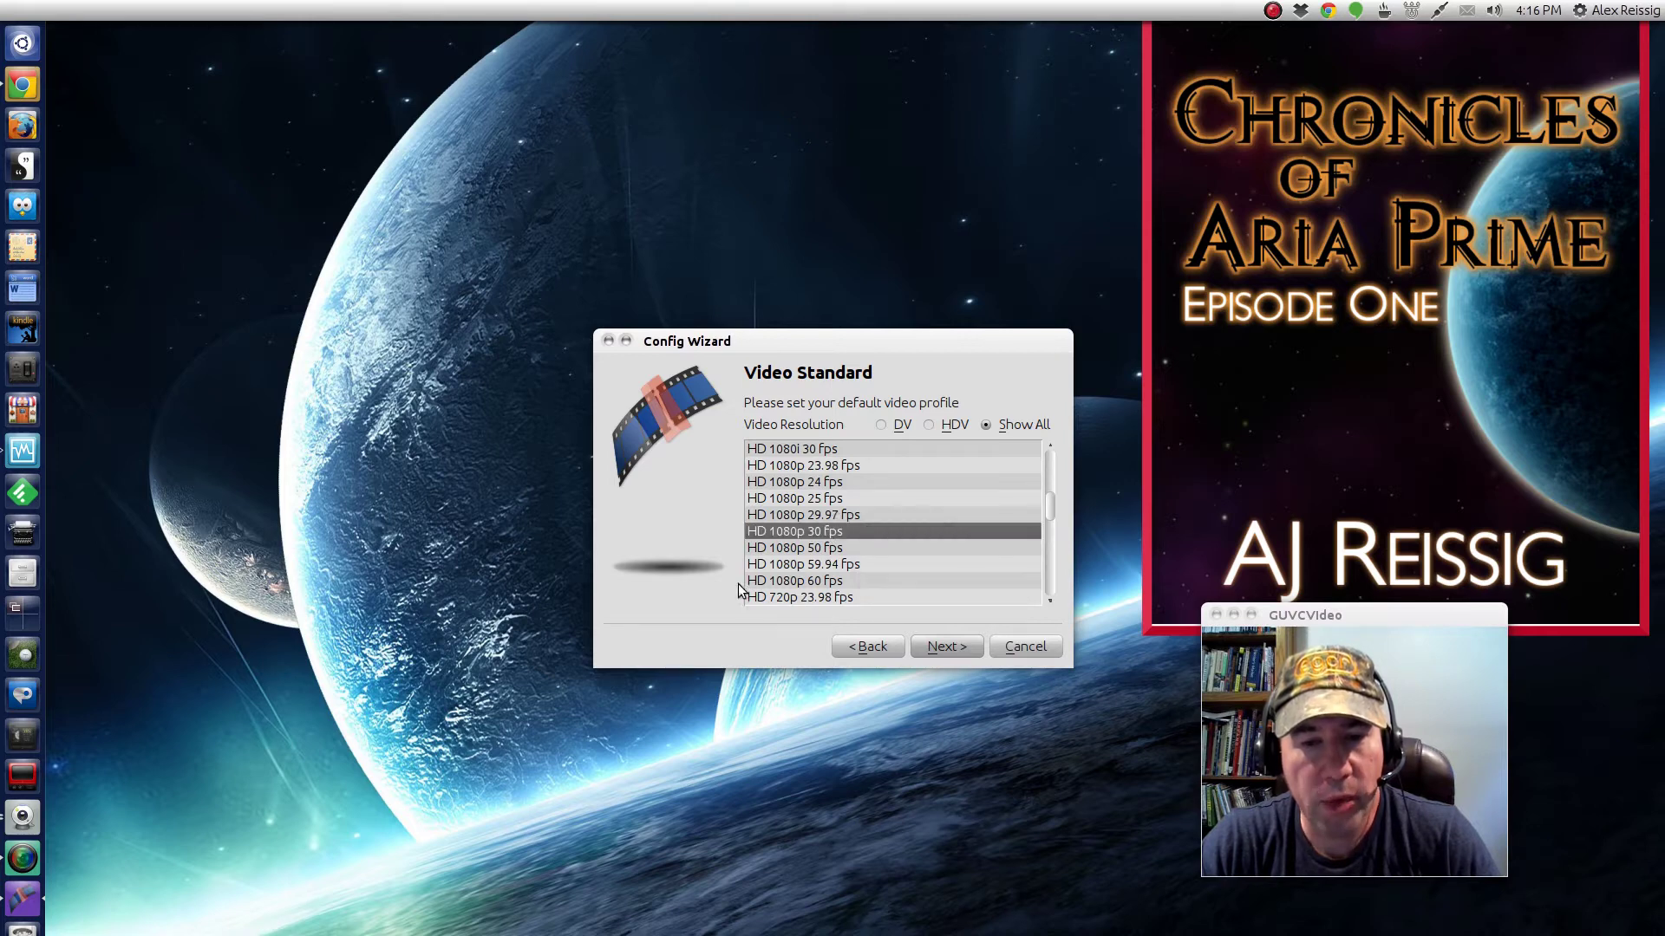
- Accept the default additional settings, skip the capture device, and finish the wizard
left_click(946, 647)
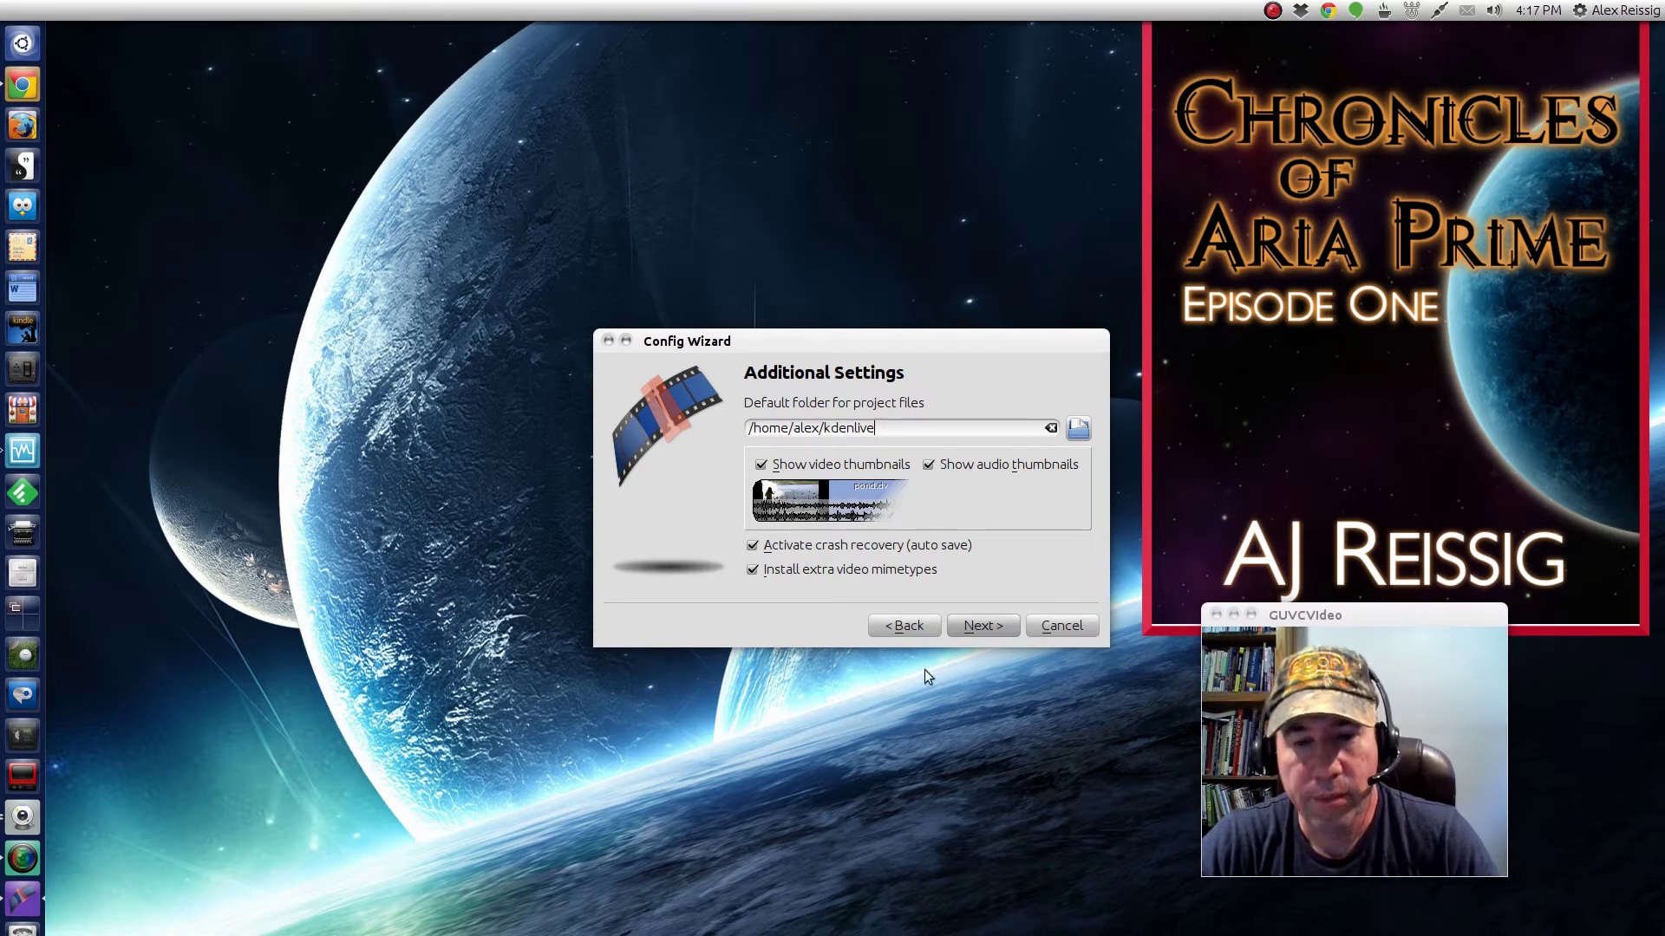
left_click(966, 619)
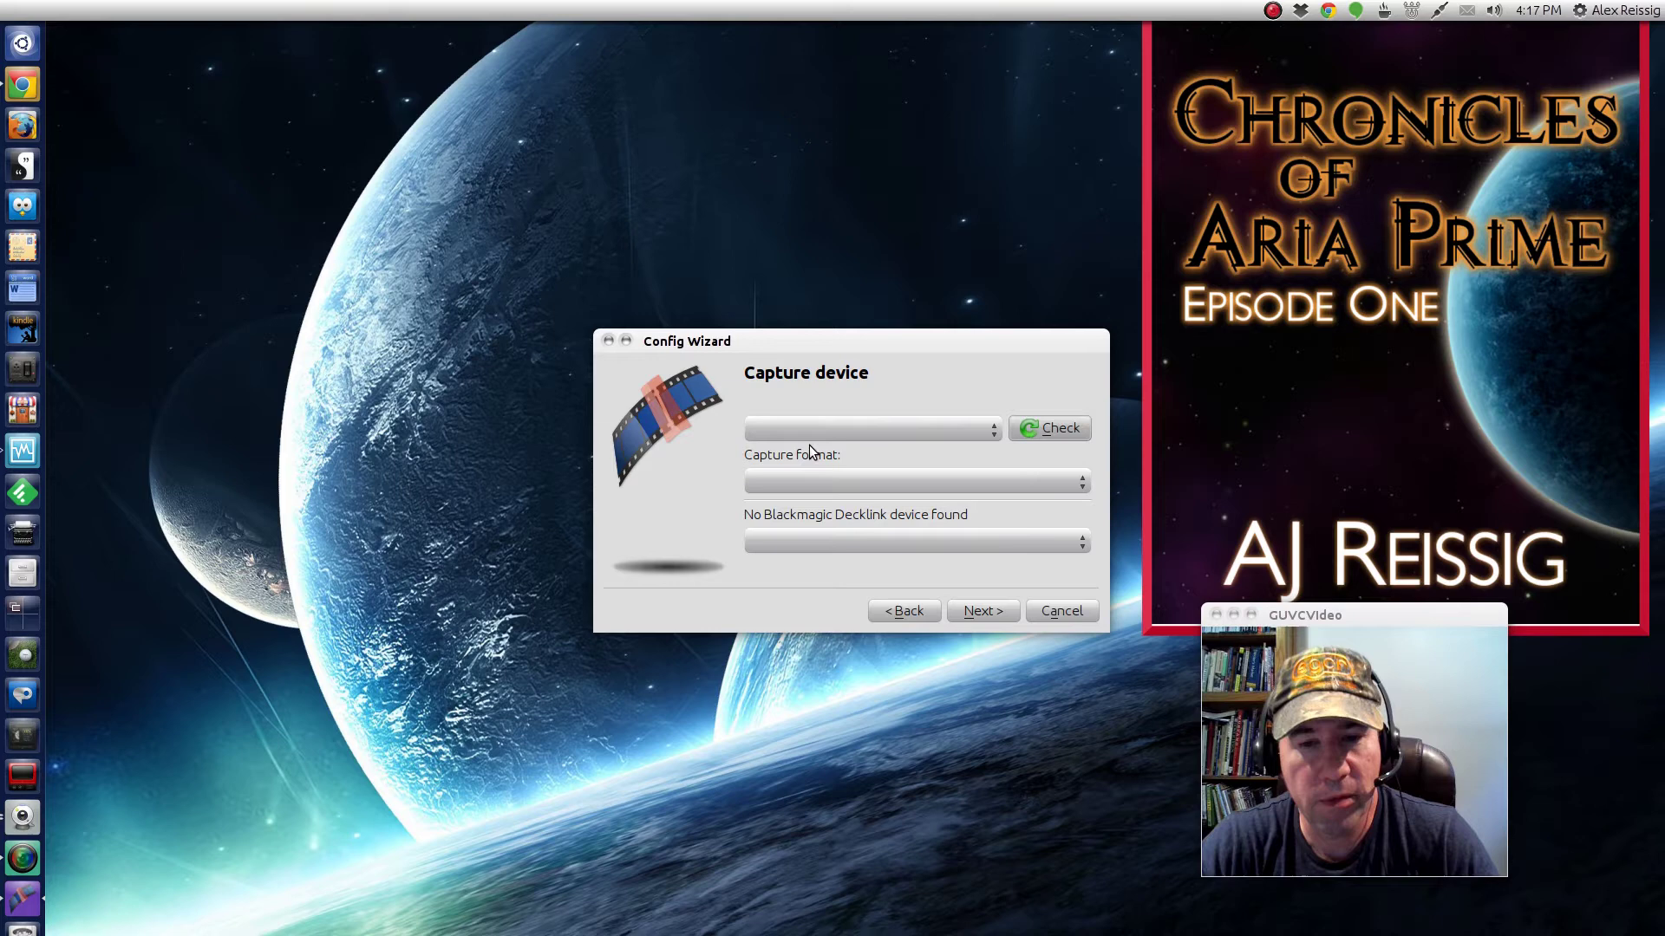
left_click(991, 612)
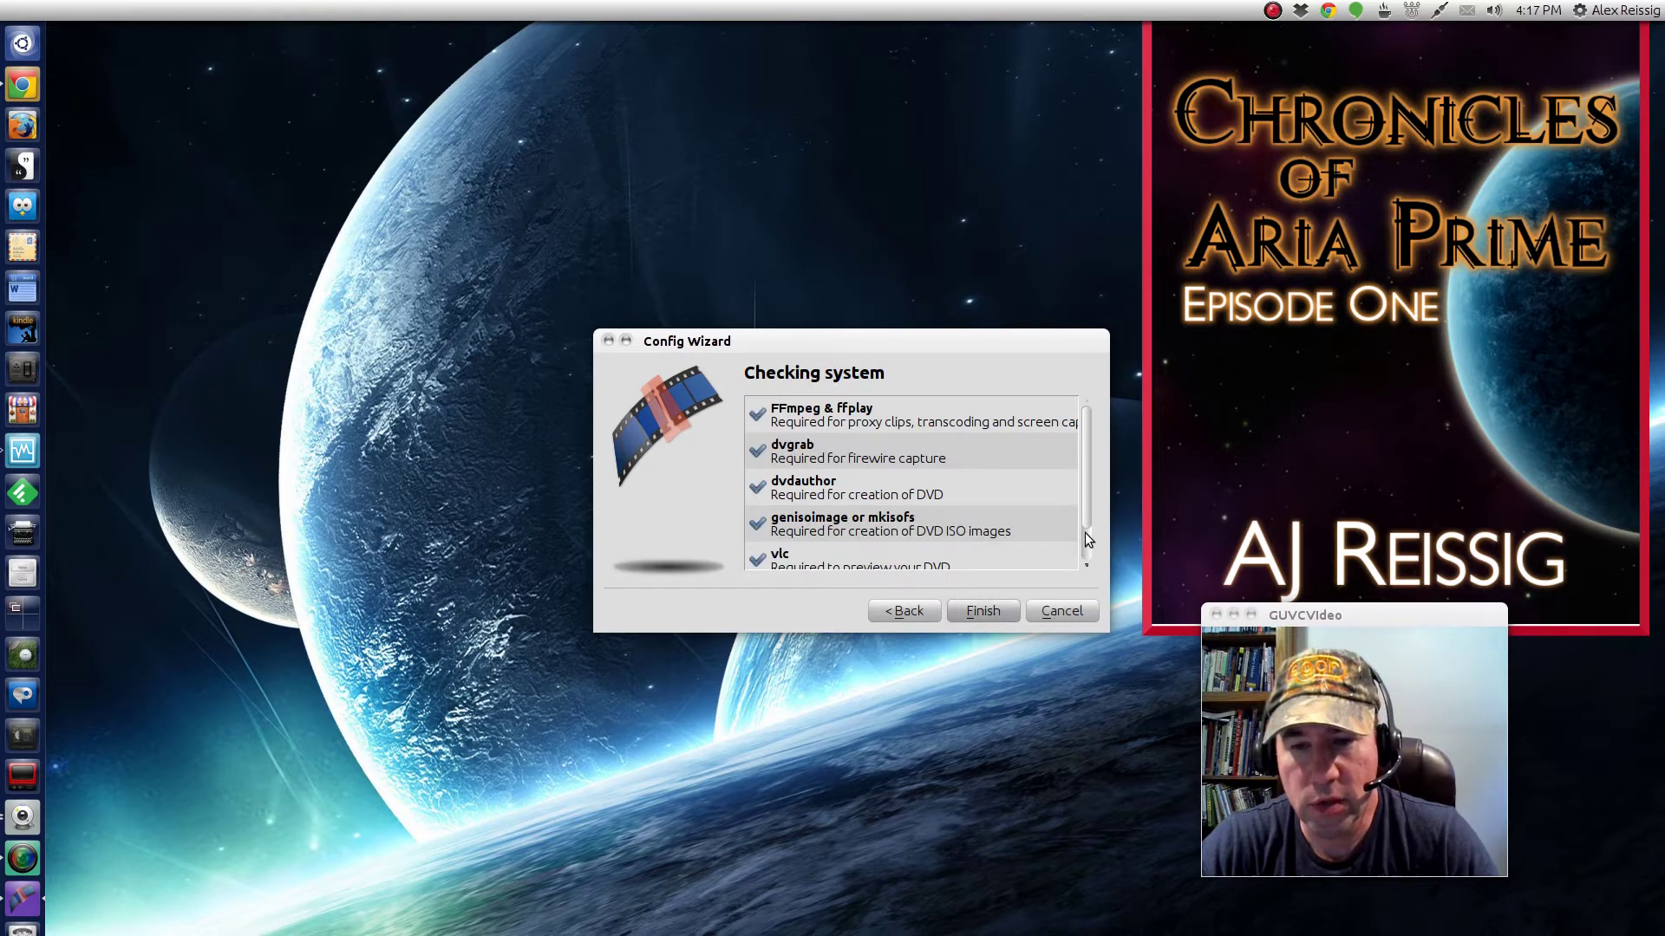
scroll(1086, 512, "down", 1)
scroll(1094, 550, "up", 1)
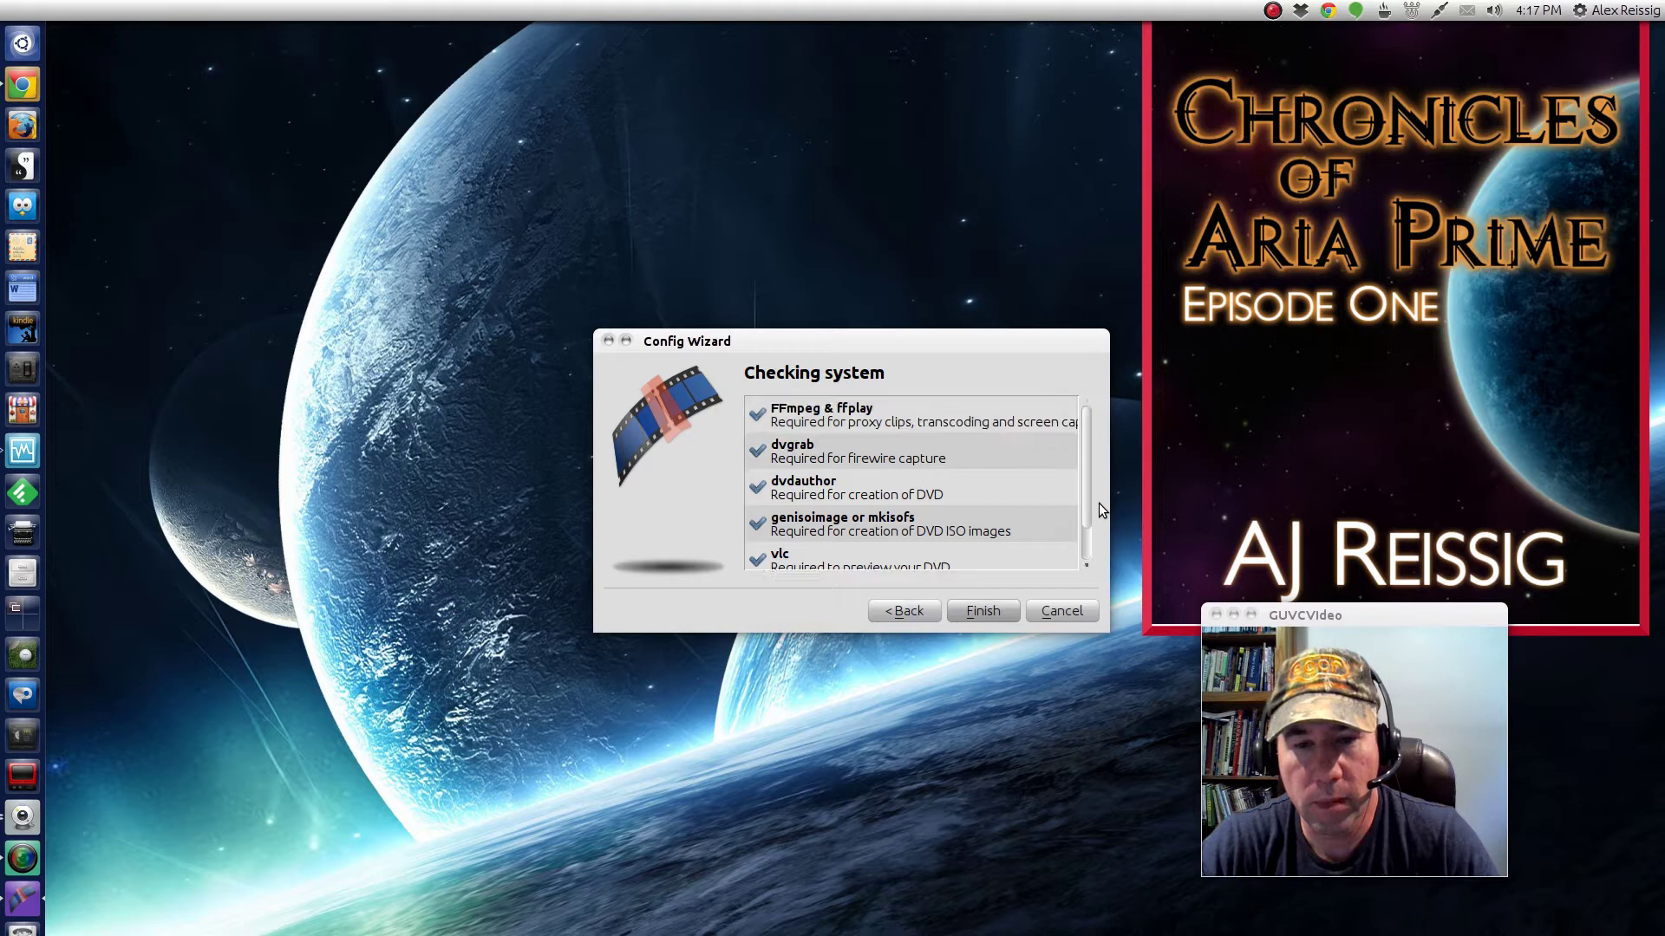
left_click(952, 609)
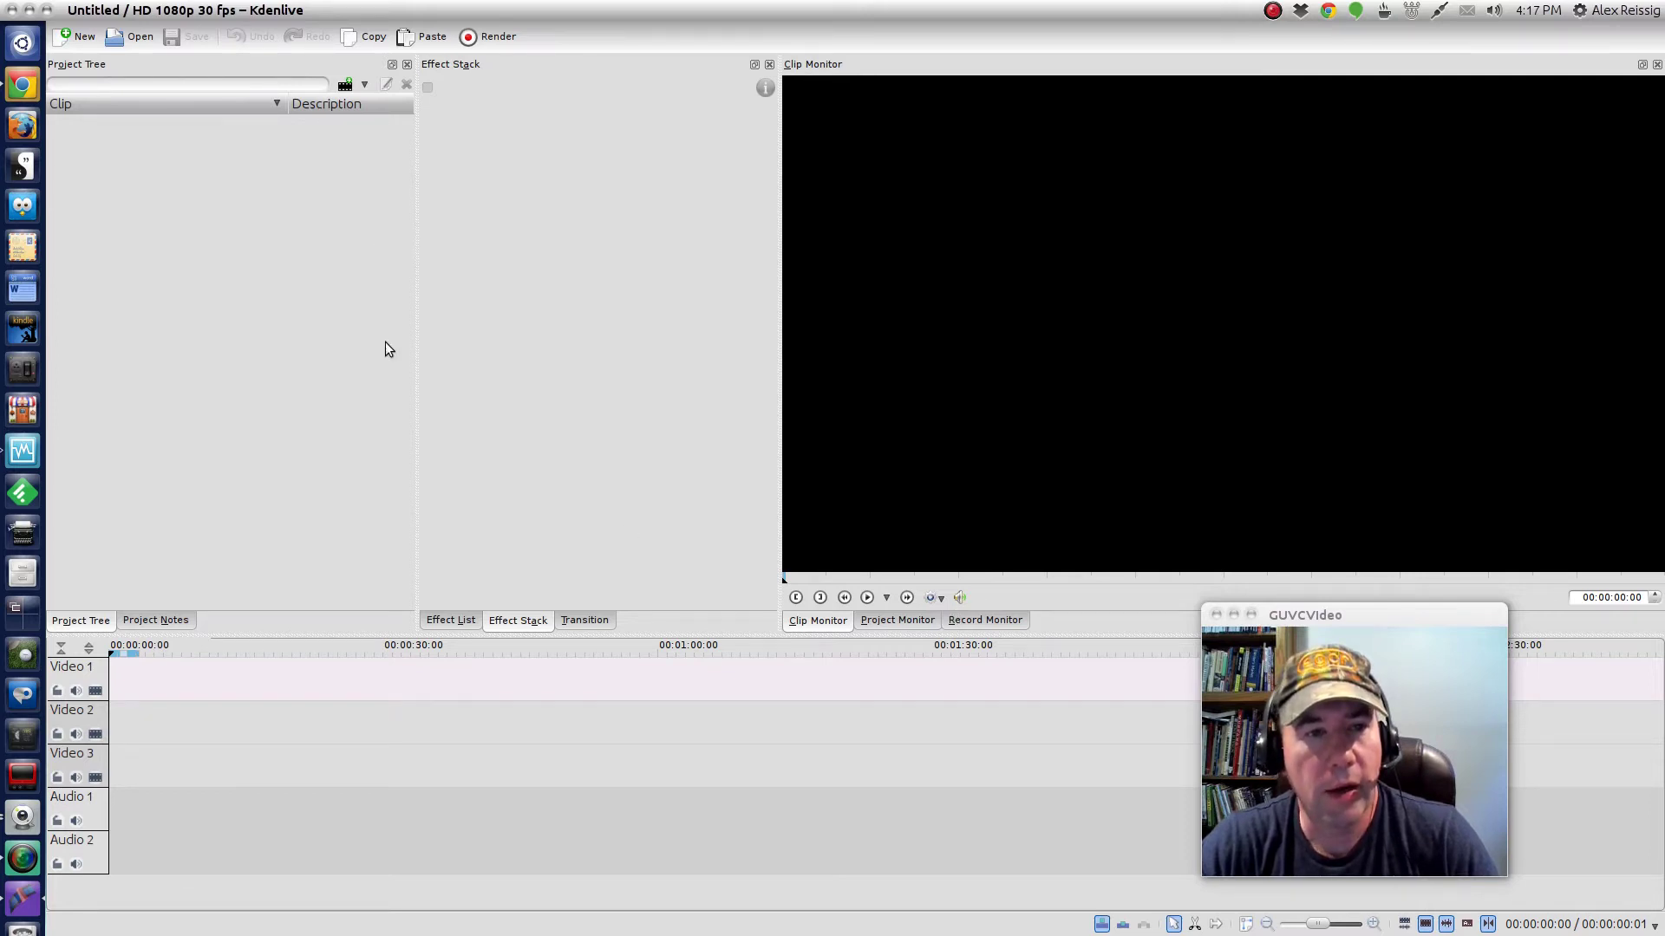
left_click(381, 800)
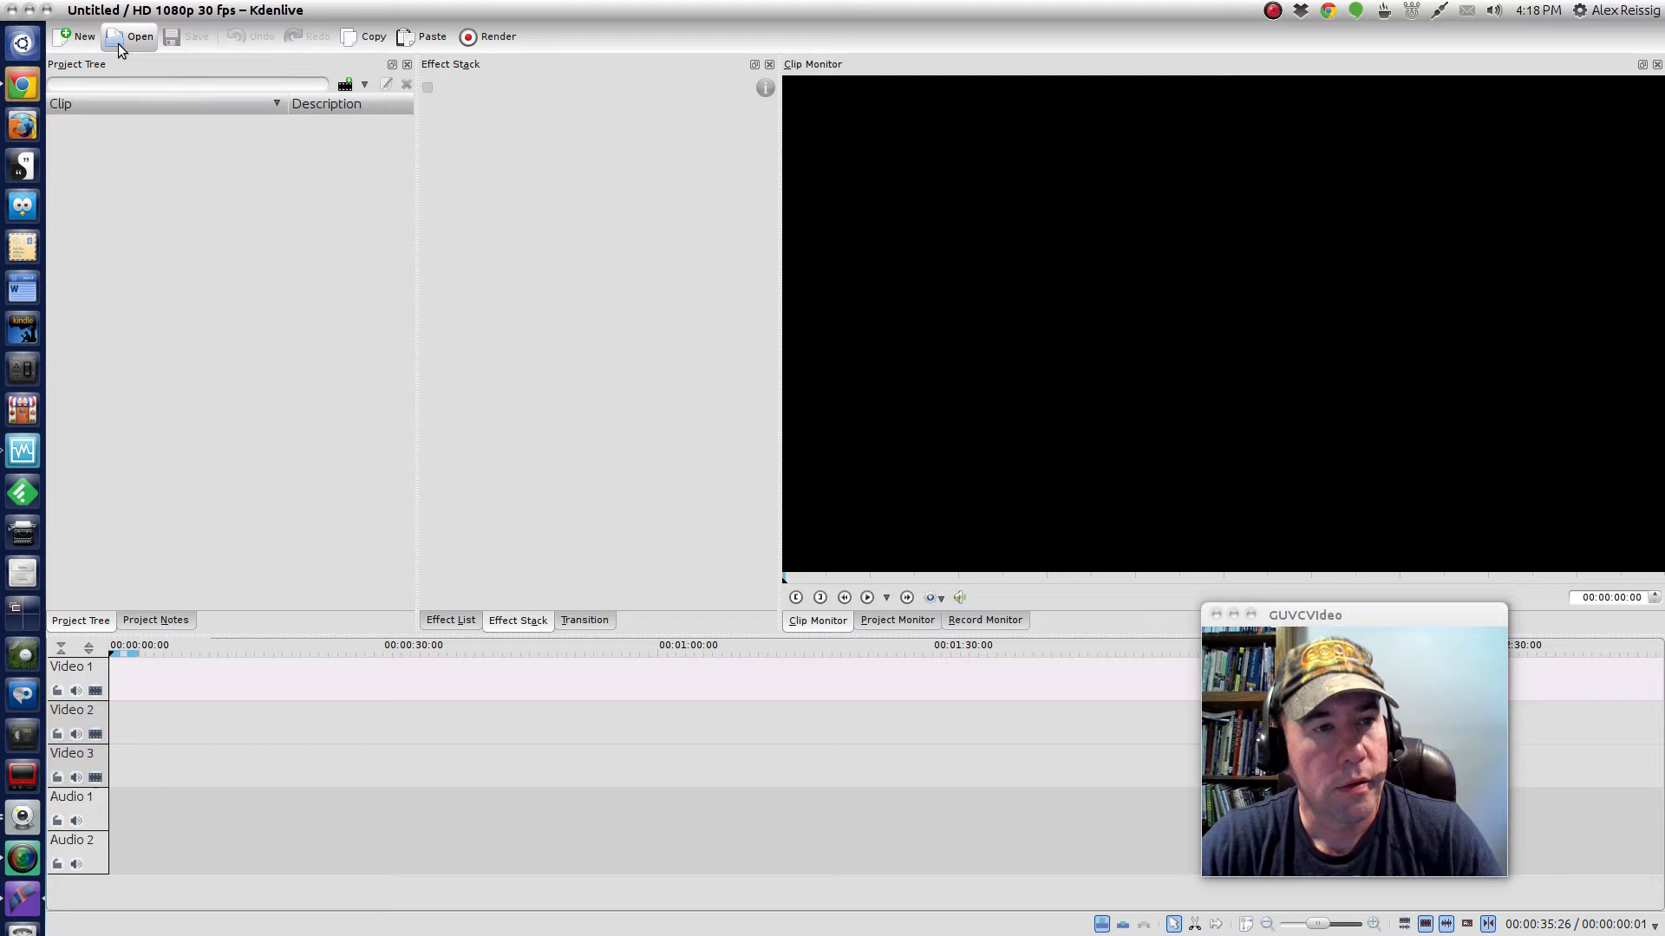
left_click(78, 36)
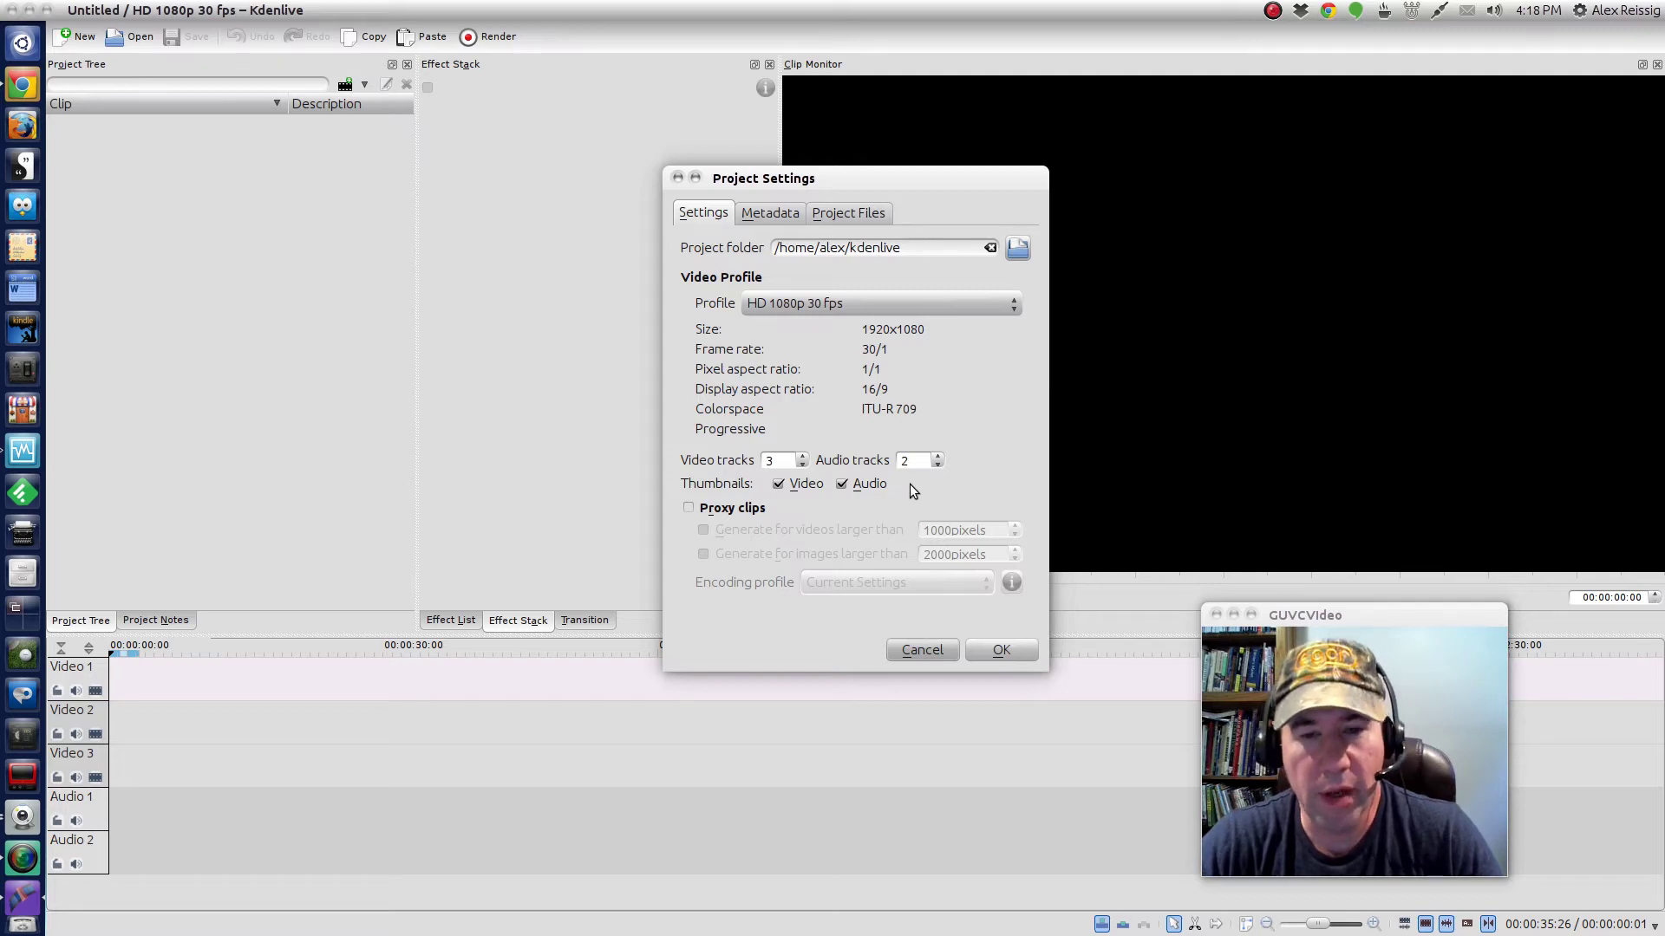
left_click(760, 220)
left_click(810, 214)
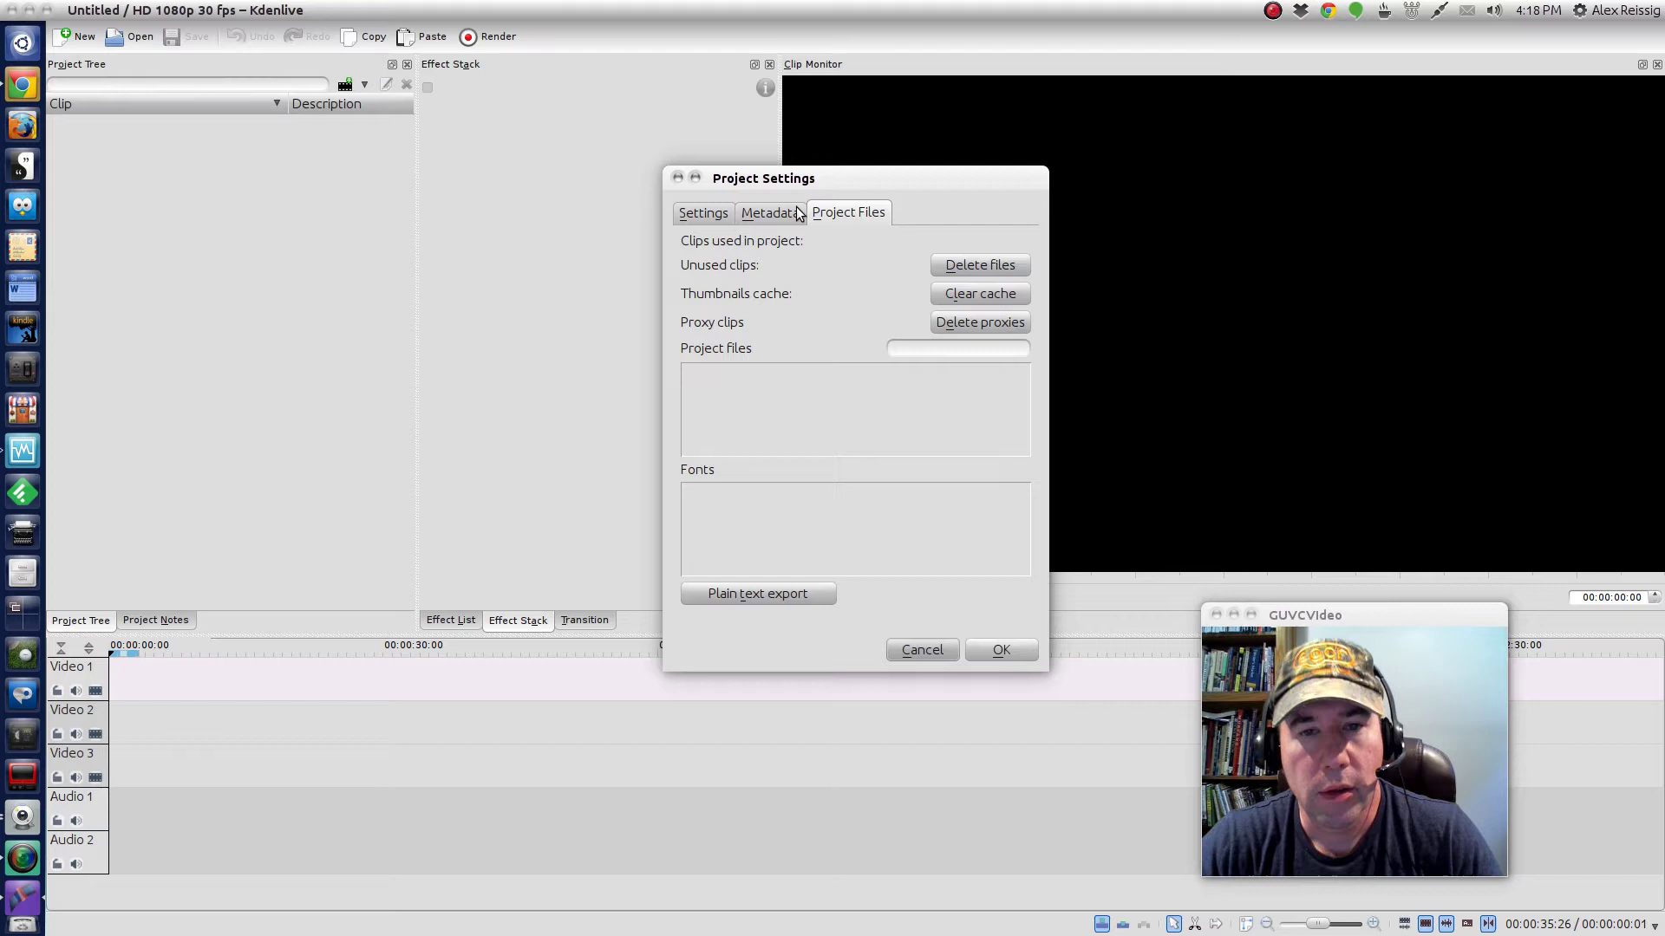
left_click(691, 212)
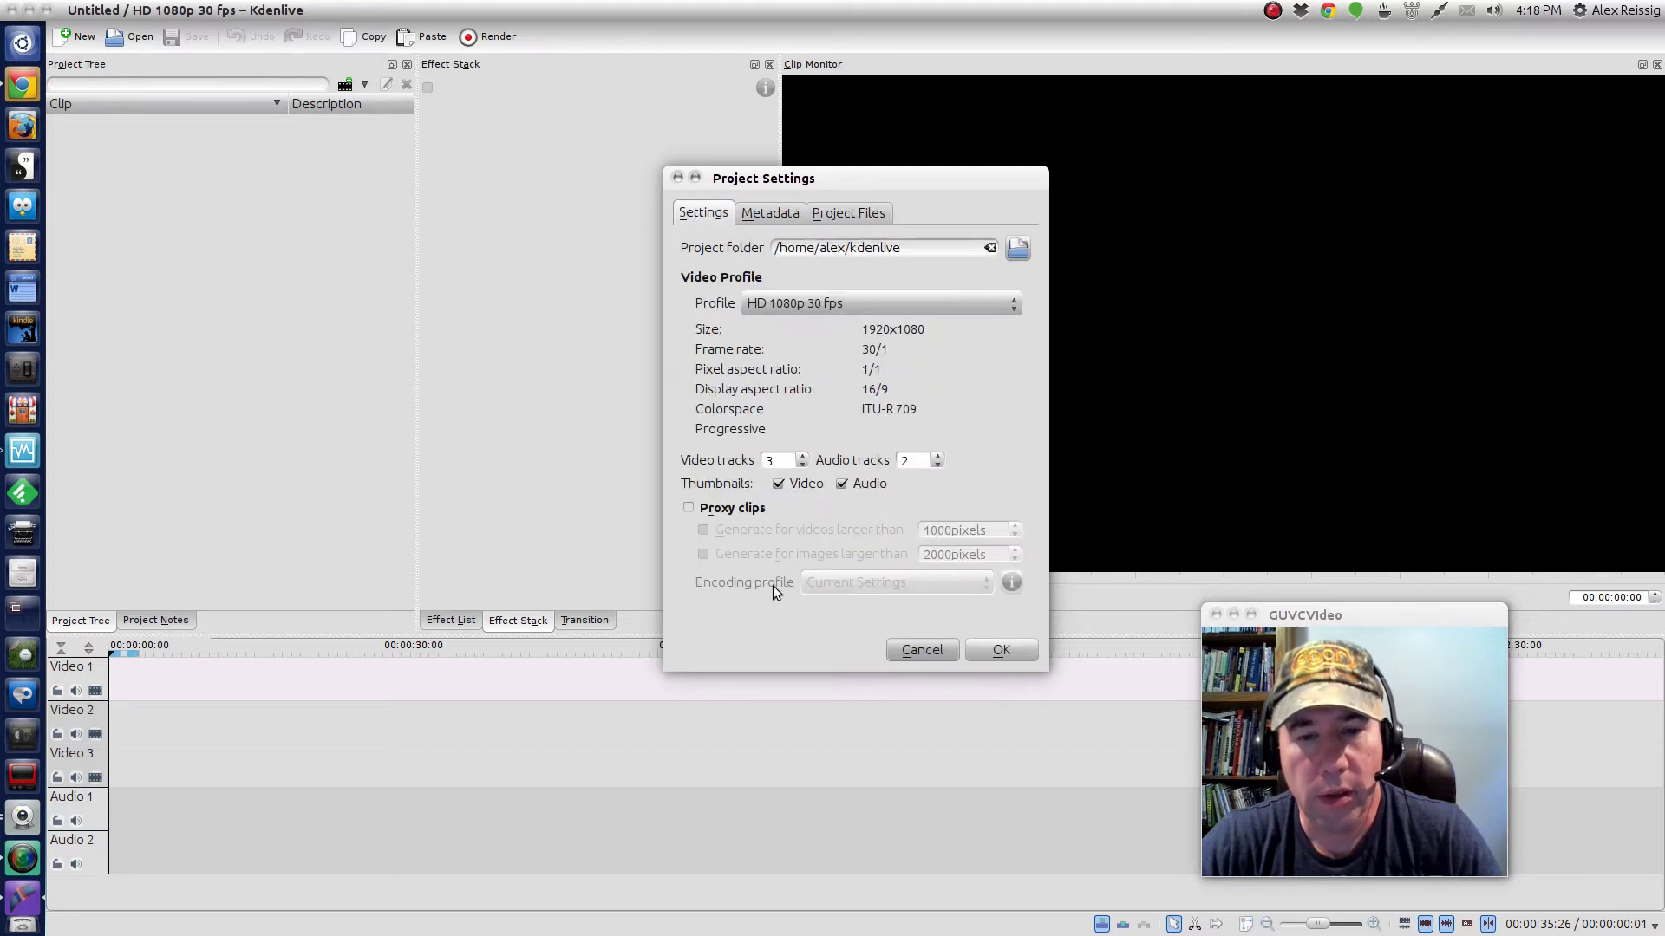
left_click(997, 654)
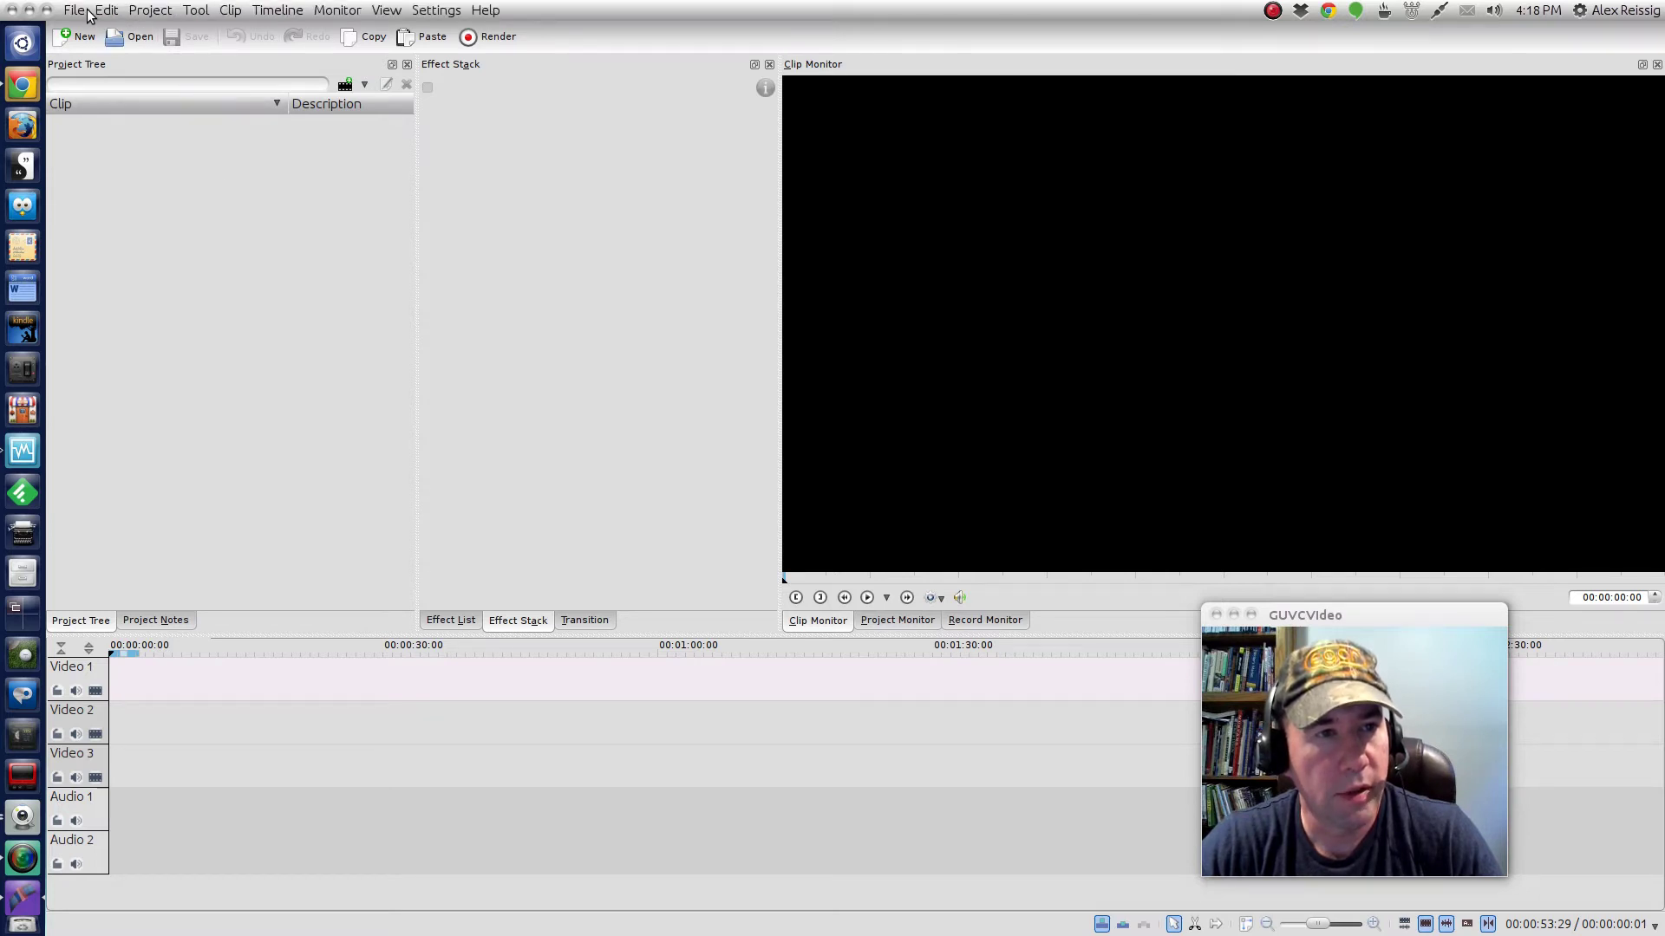
- Look through the File menu and Open Project dialog, then cancel without opening anything
left_click(74, 10)
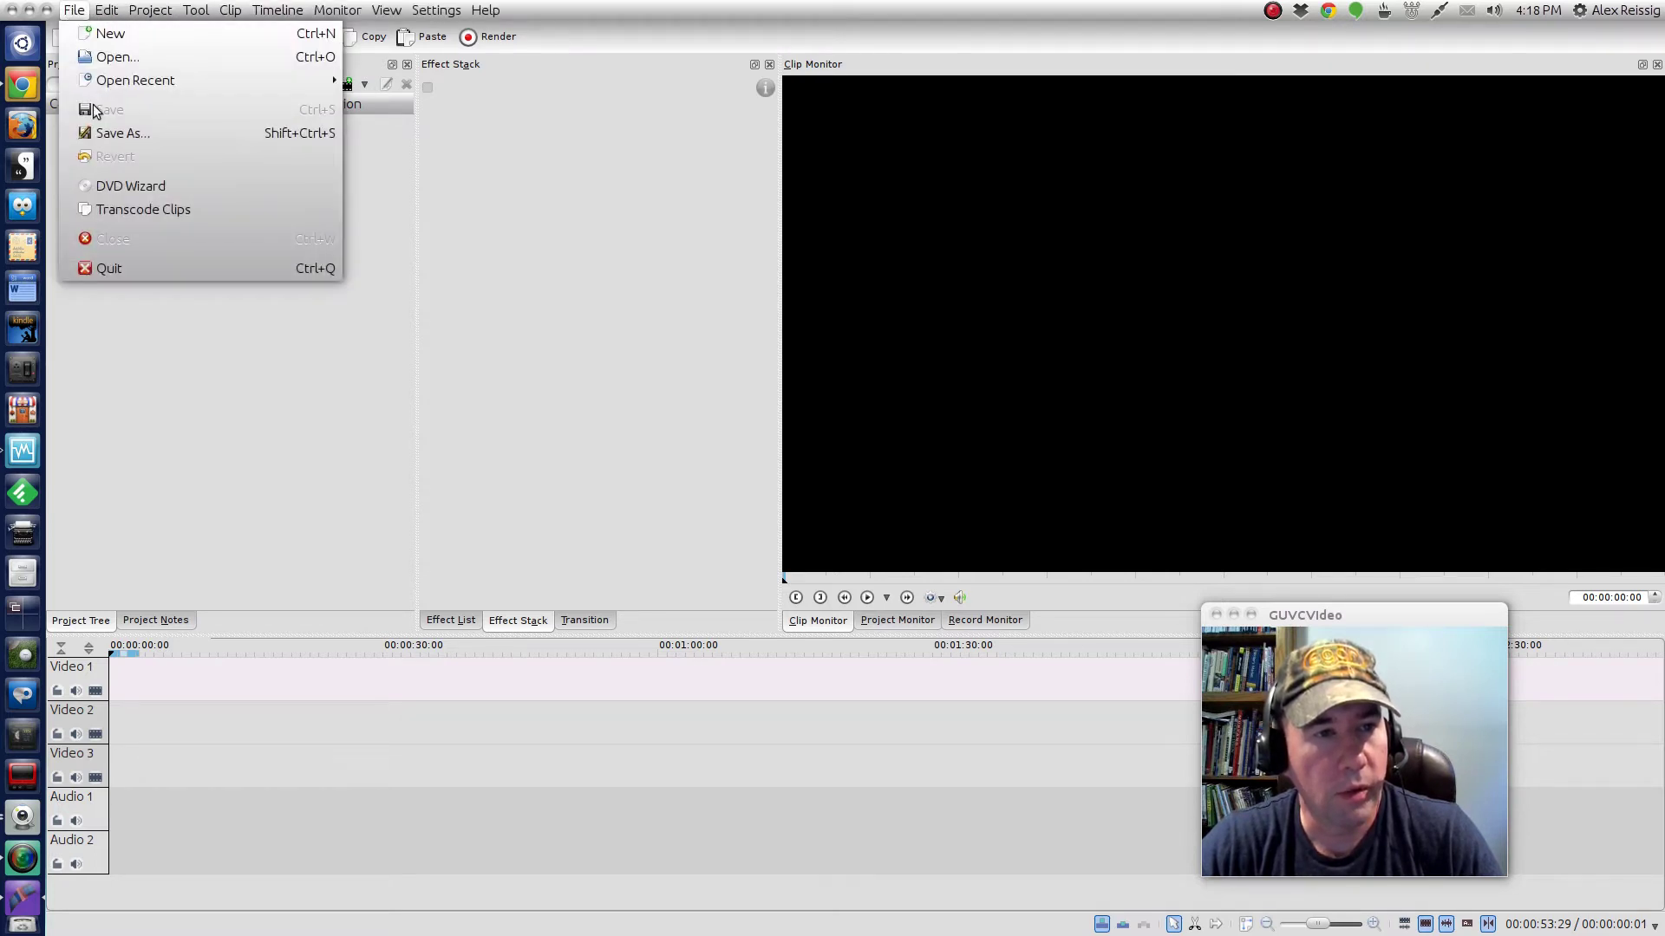
left_click(379, 316)
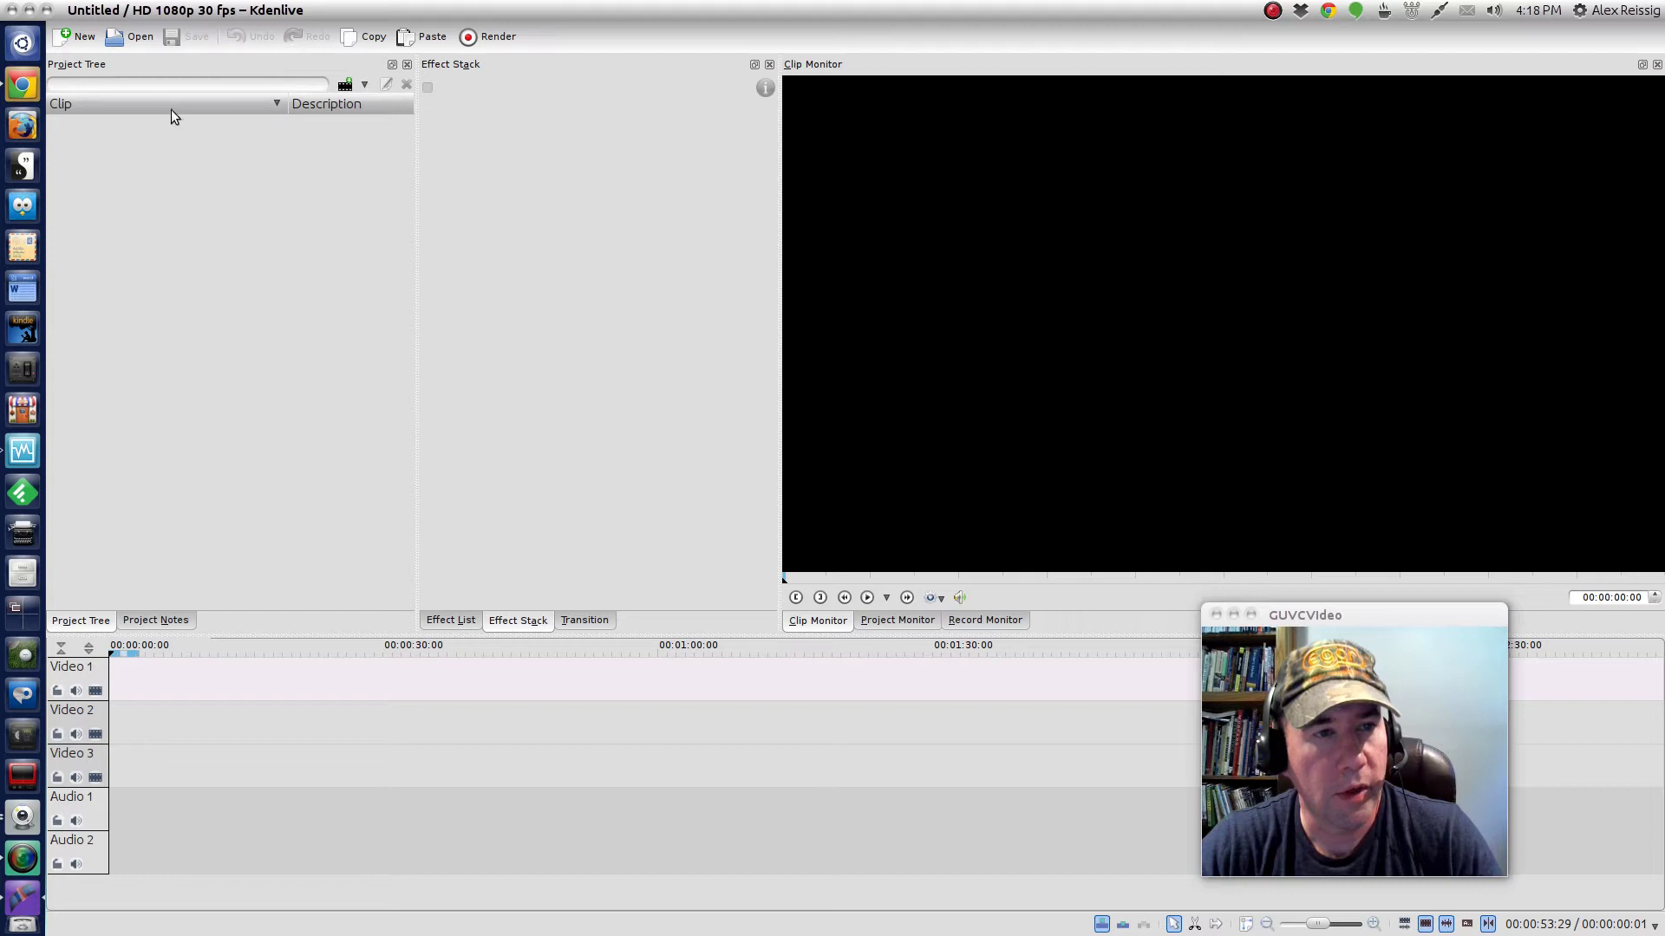
left_click(126, 39)
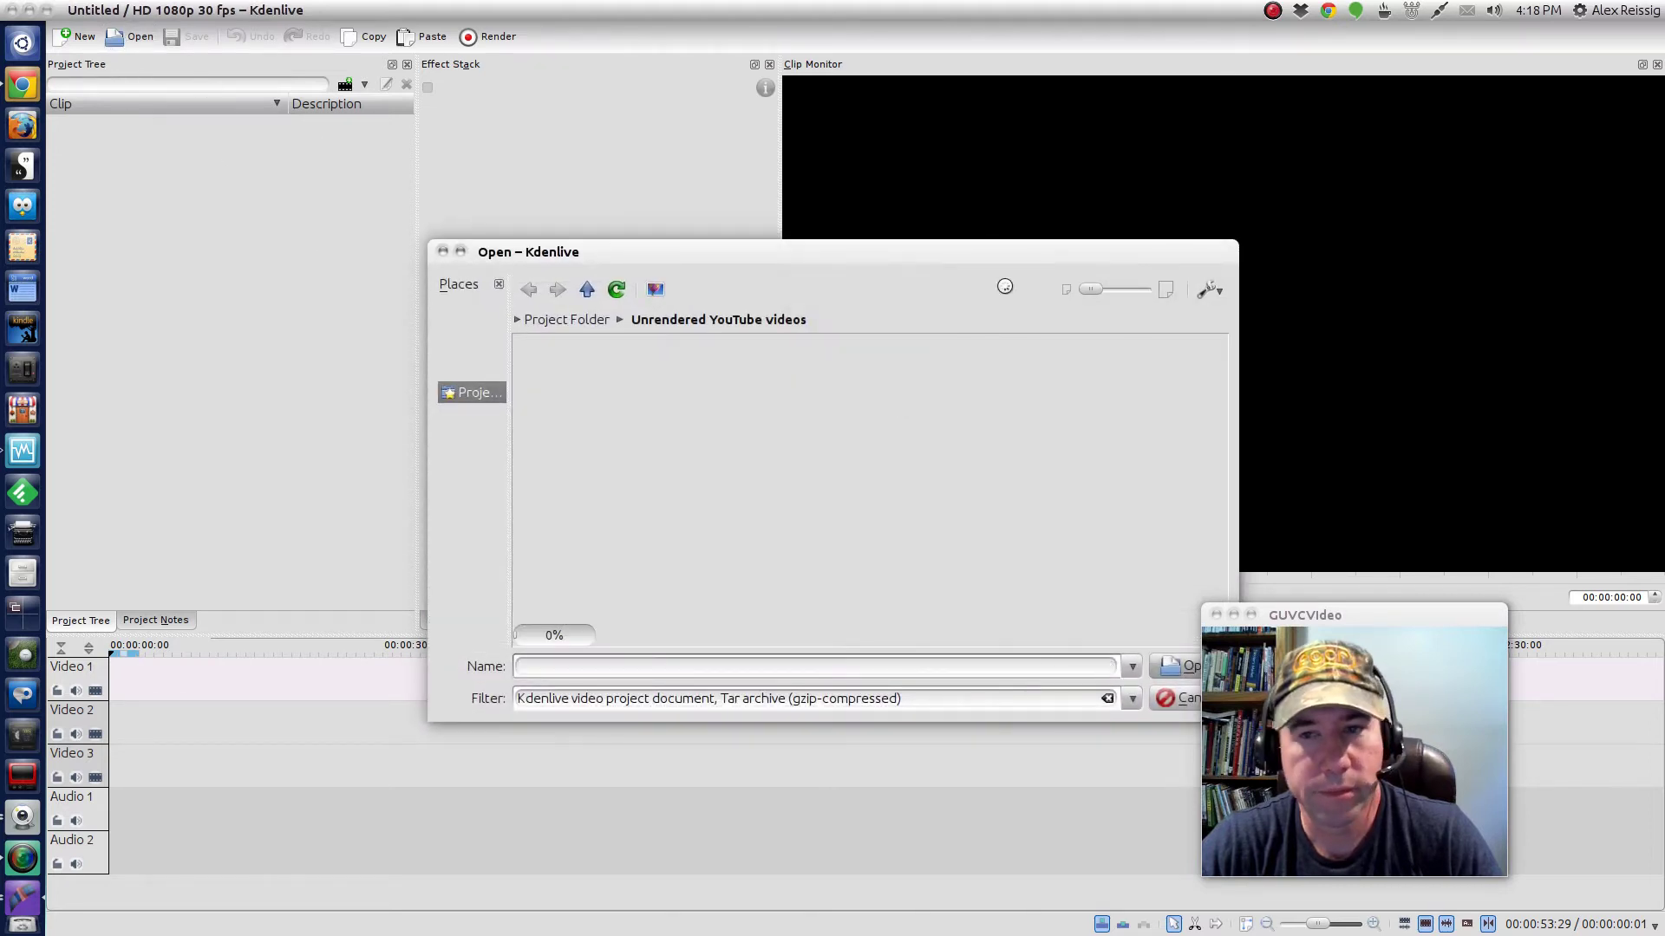
left_click(443, 251)
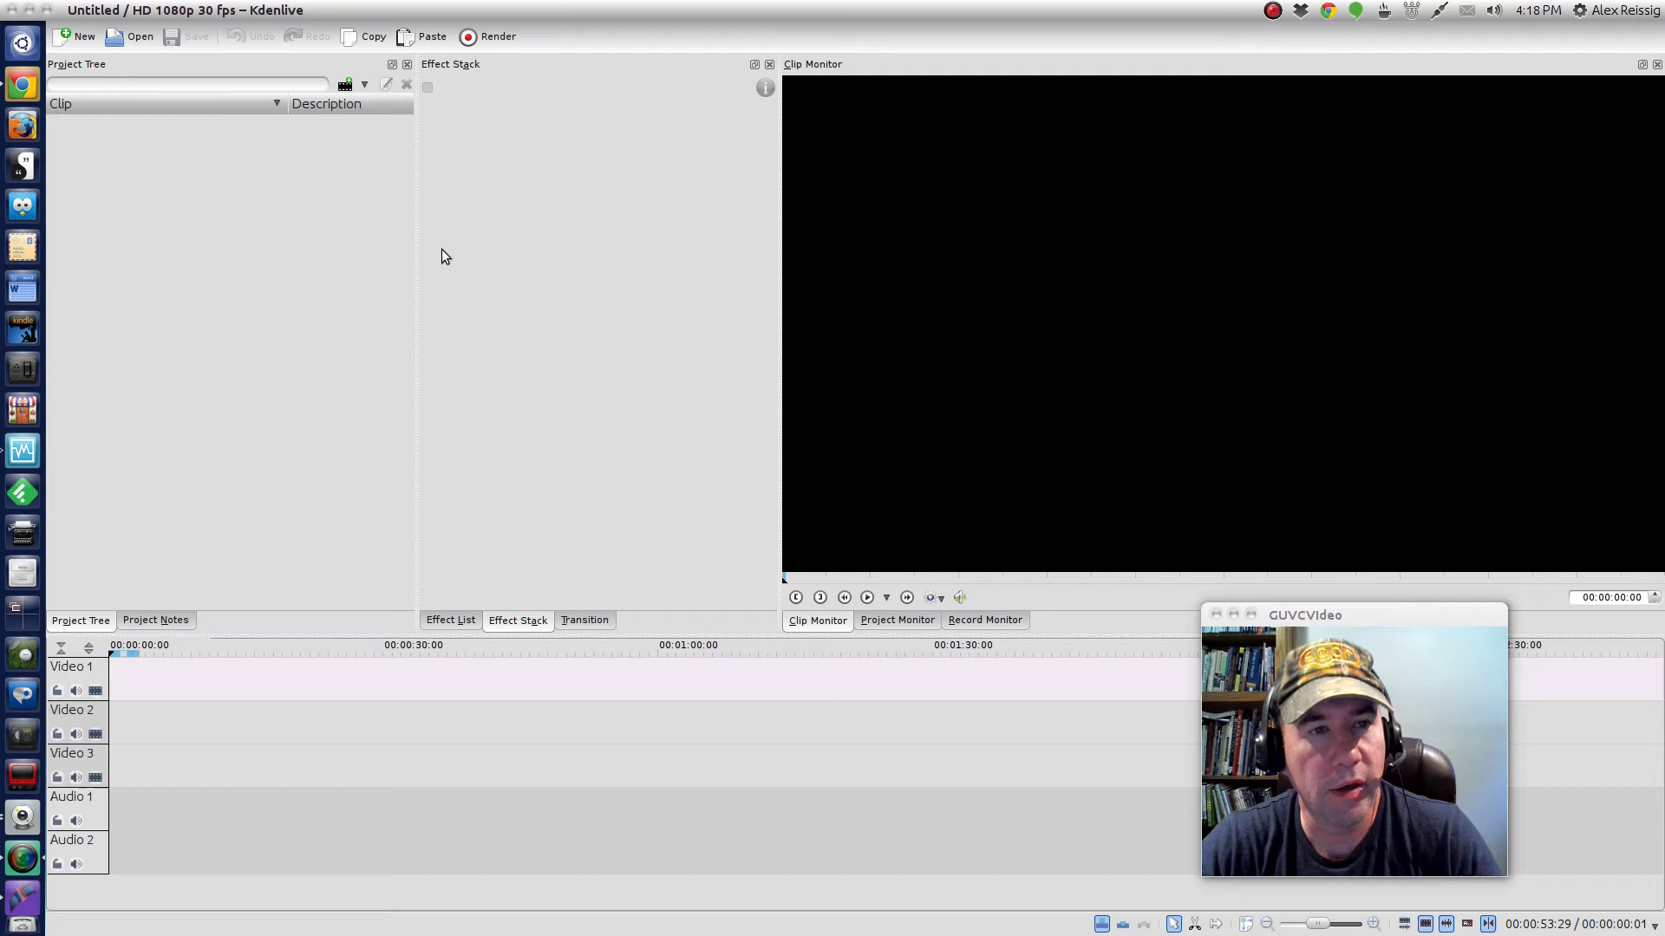
- Import YouTube intro.avi and Youtube ending.avi from the 'intro and ending credits' folder
left_click(338, 86)
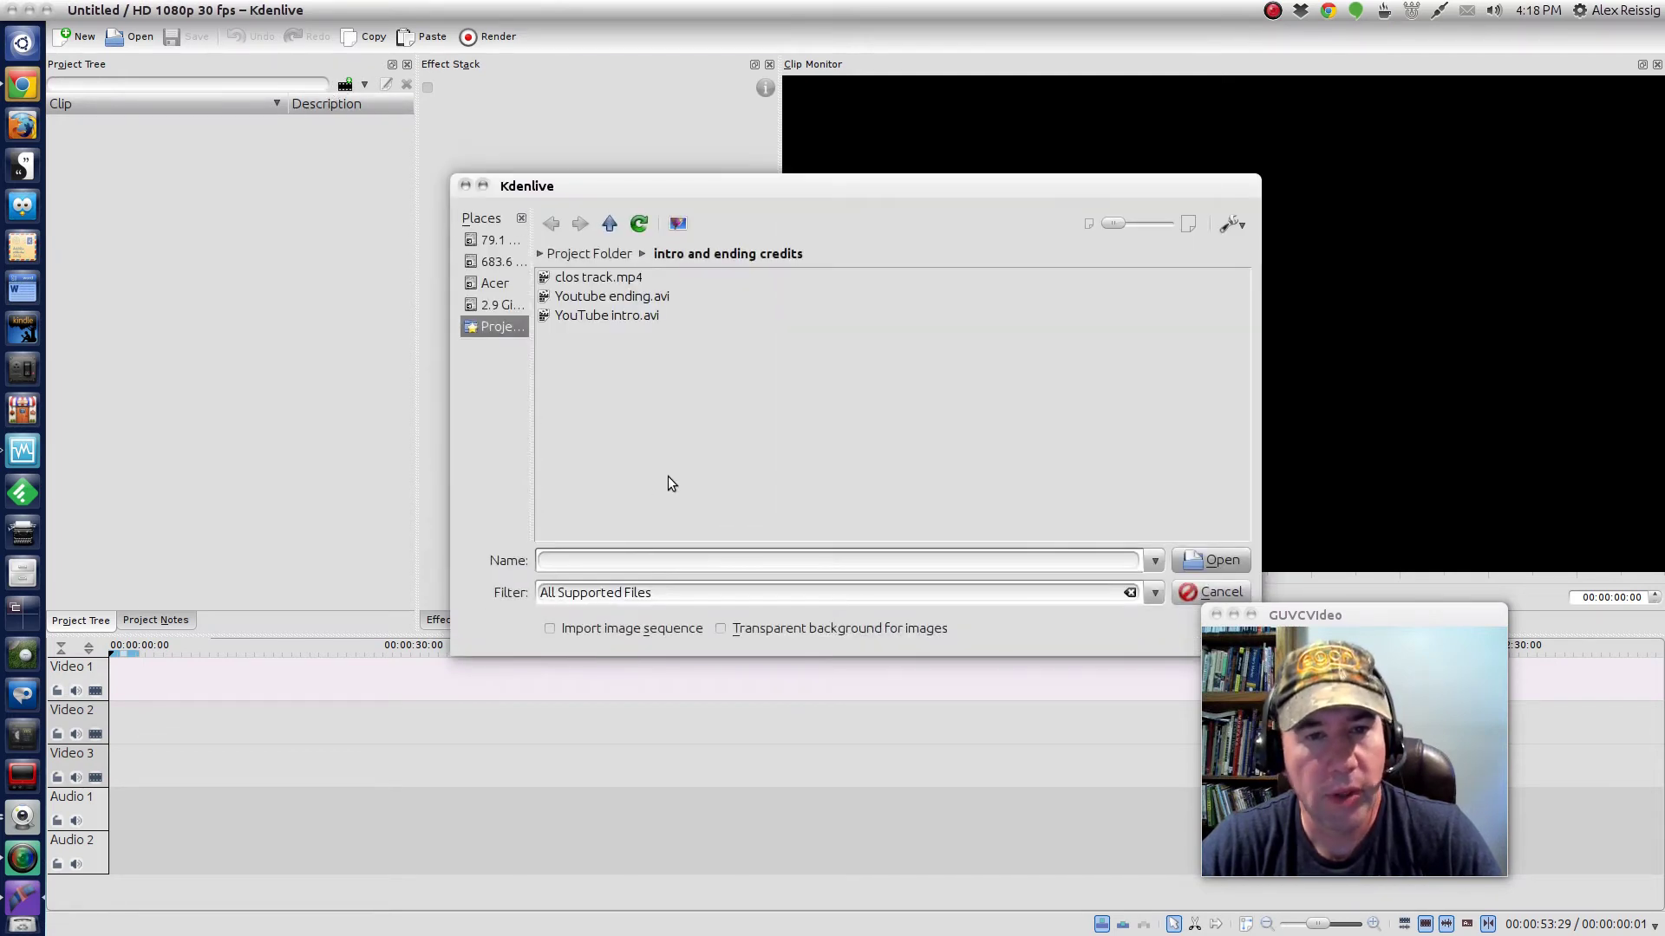
left_click(565, 255)
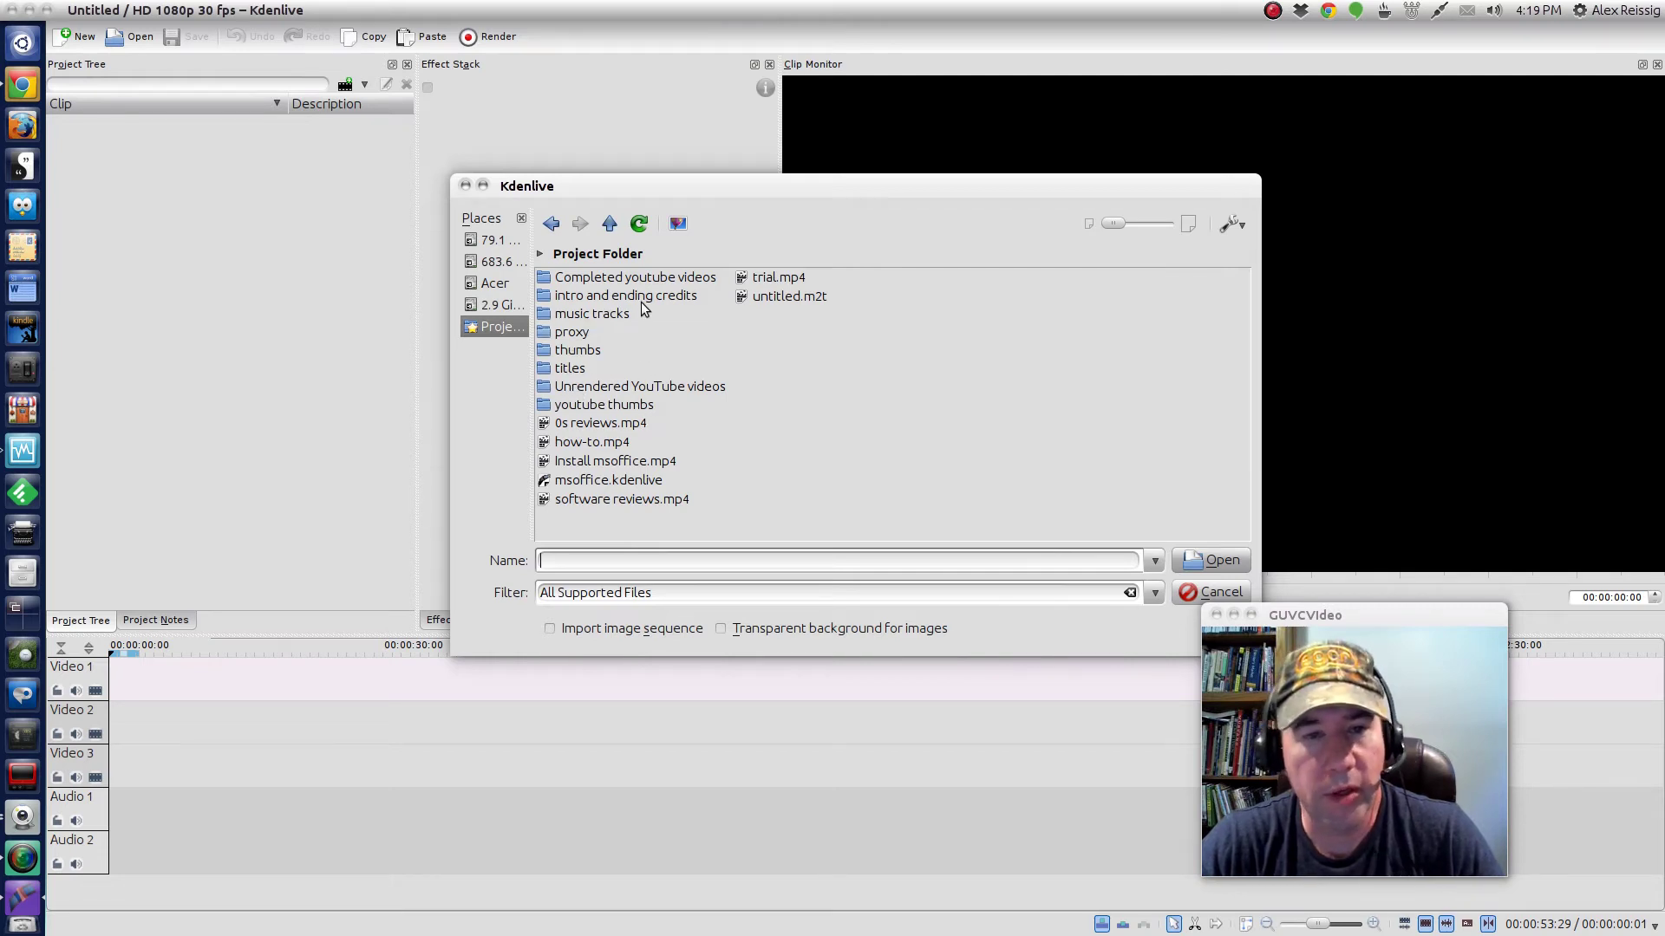
double_click(678, 299)
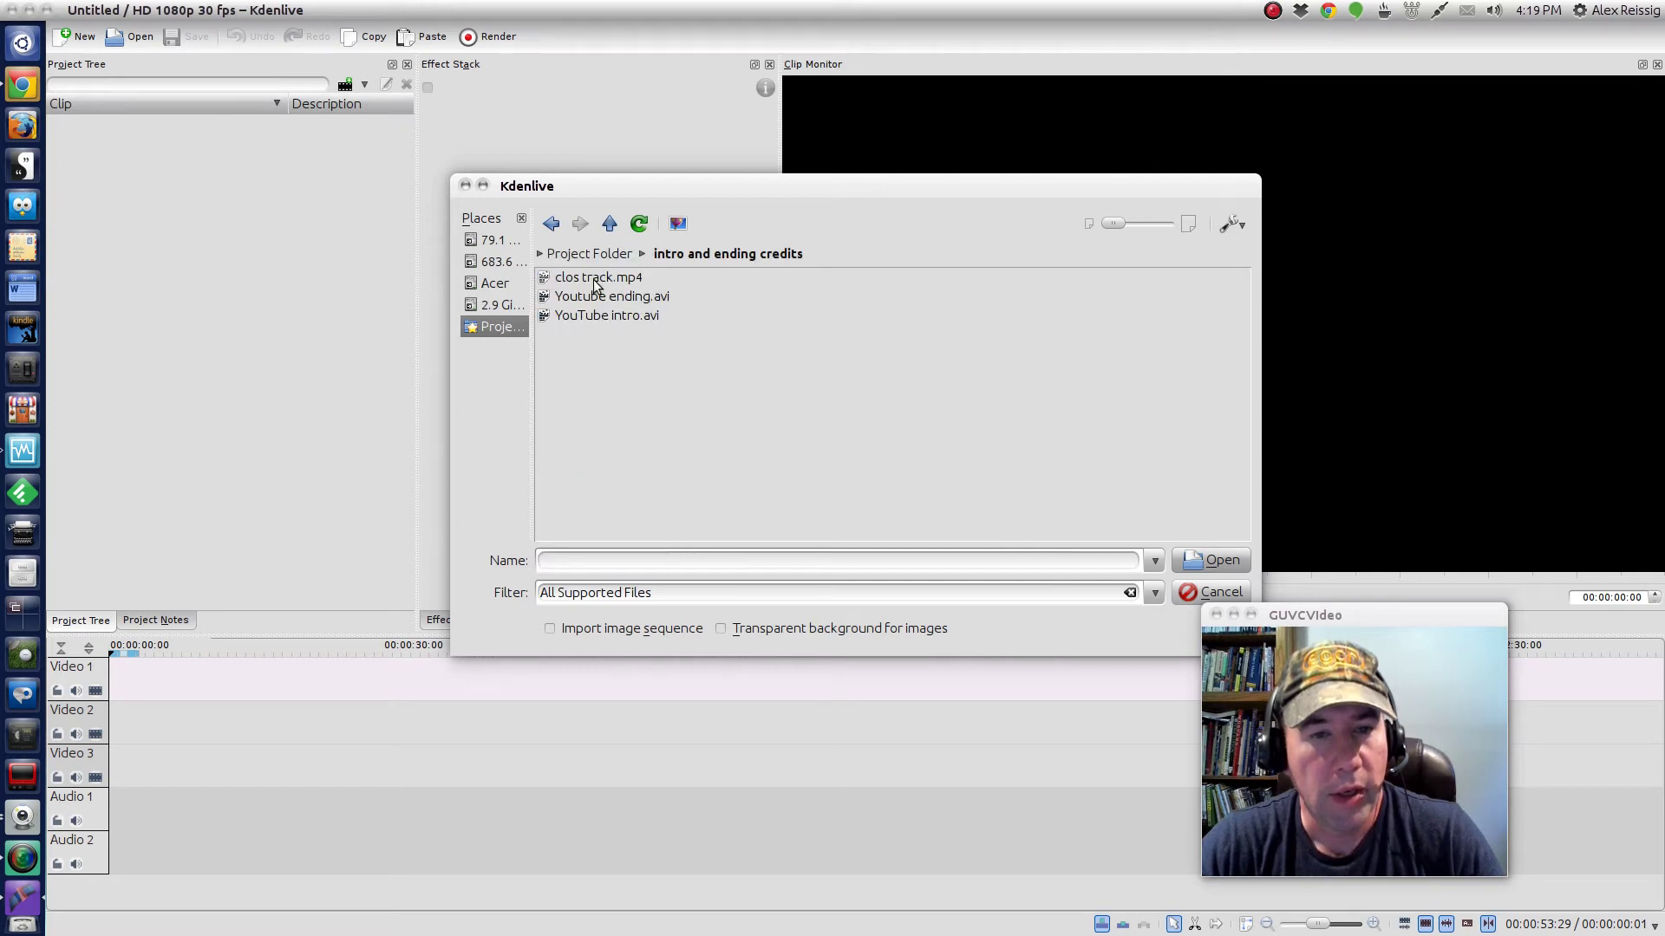
left_click(656, 299)
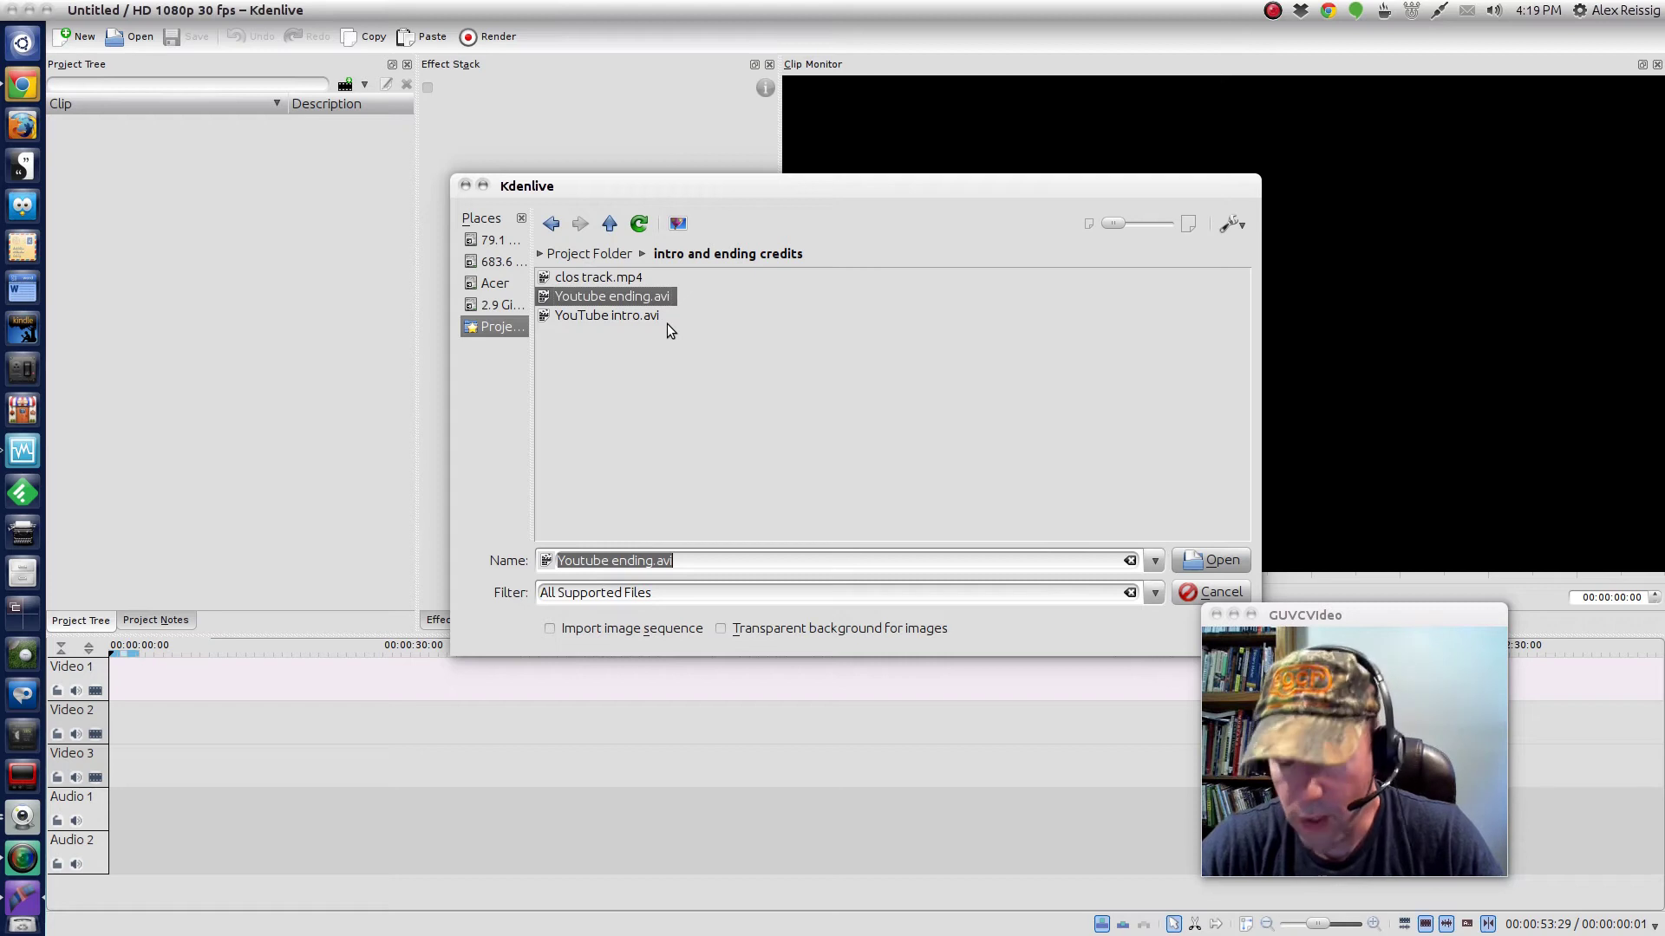
left_click(642, 314, "ctrl")
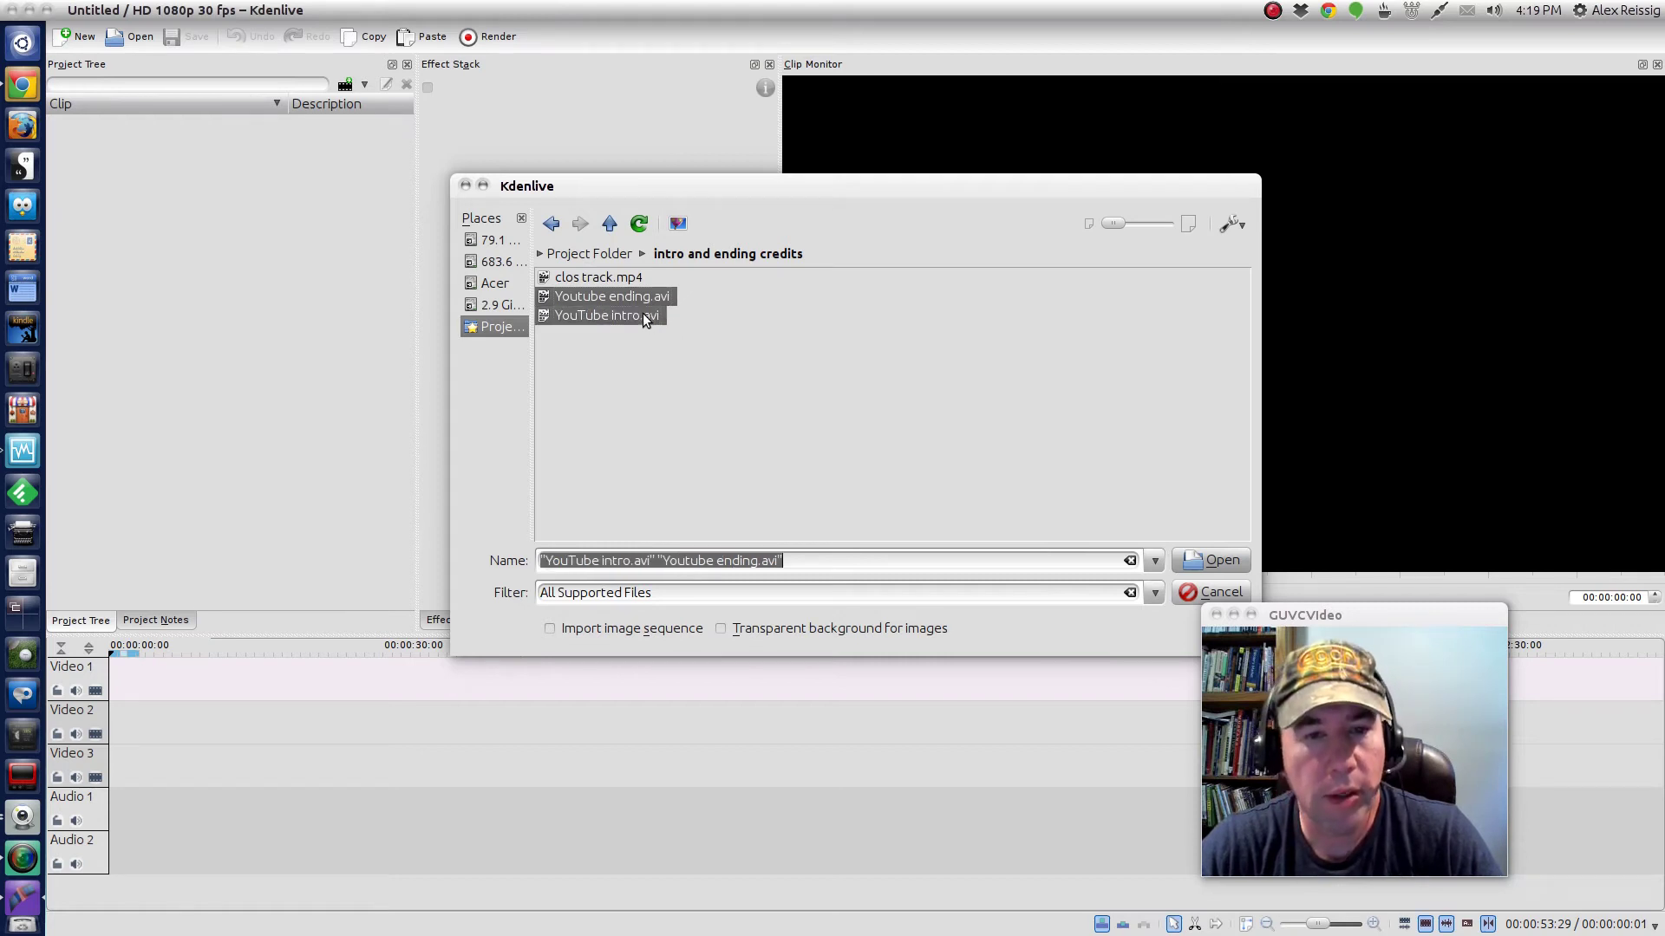
left_click(1213, 561)
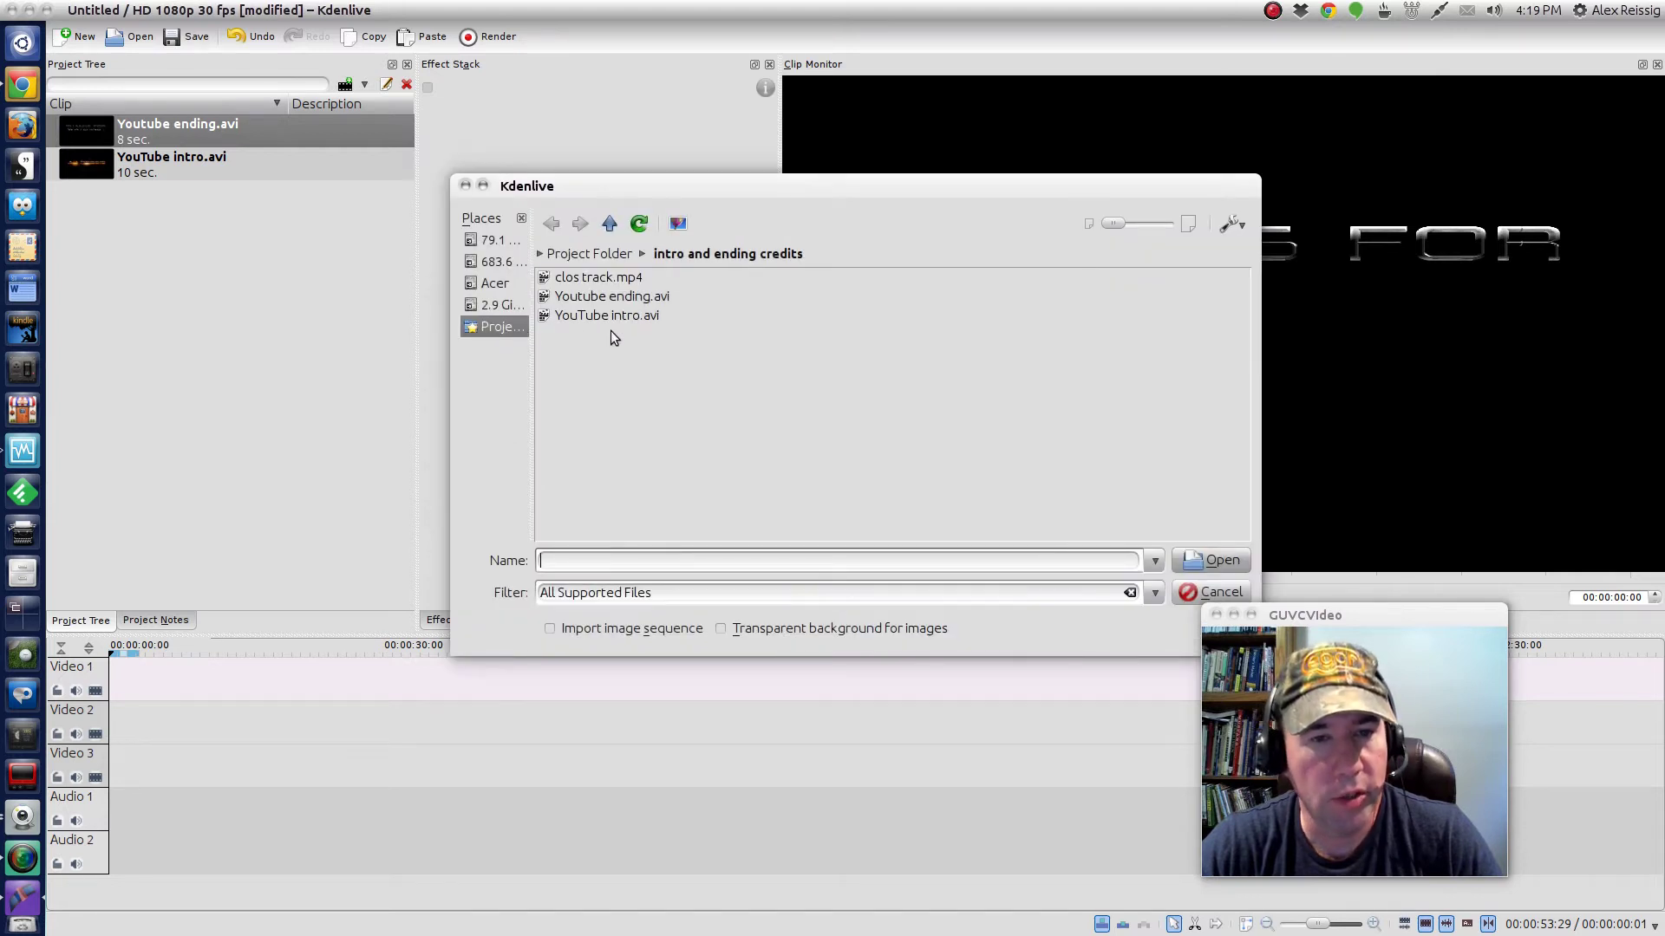
- Import libreoffice-1.mp4 through libreoffice-4.mp4 from the home Videos folder
left_click(609, 224)
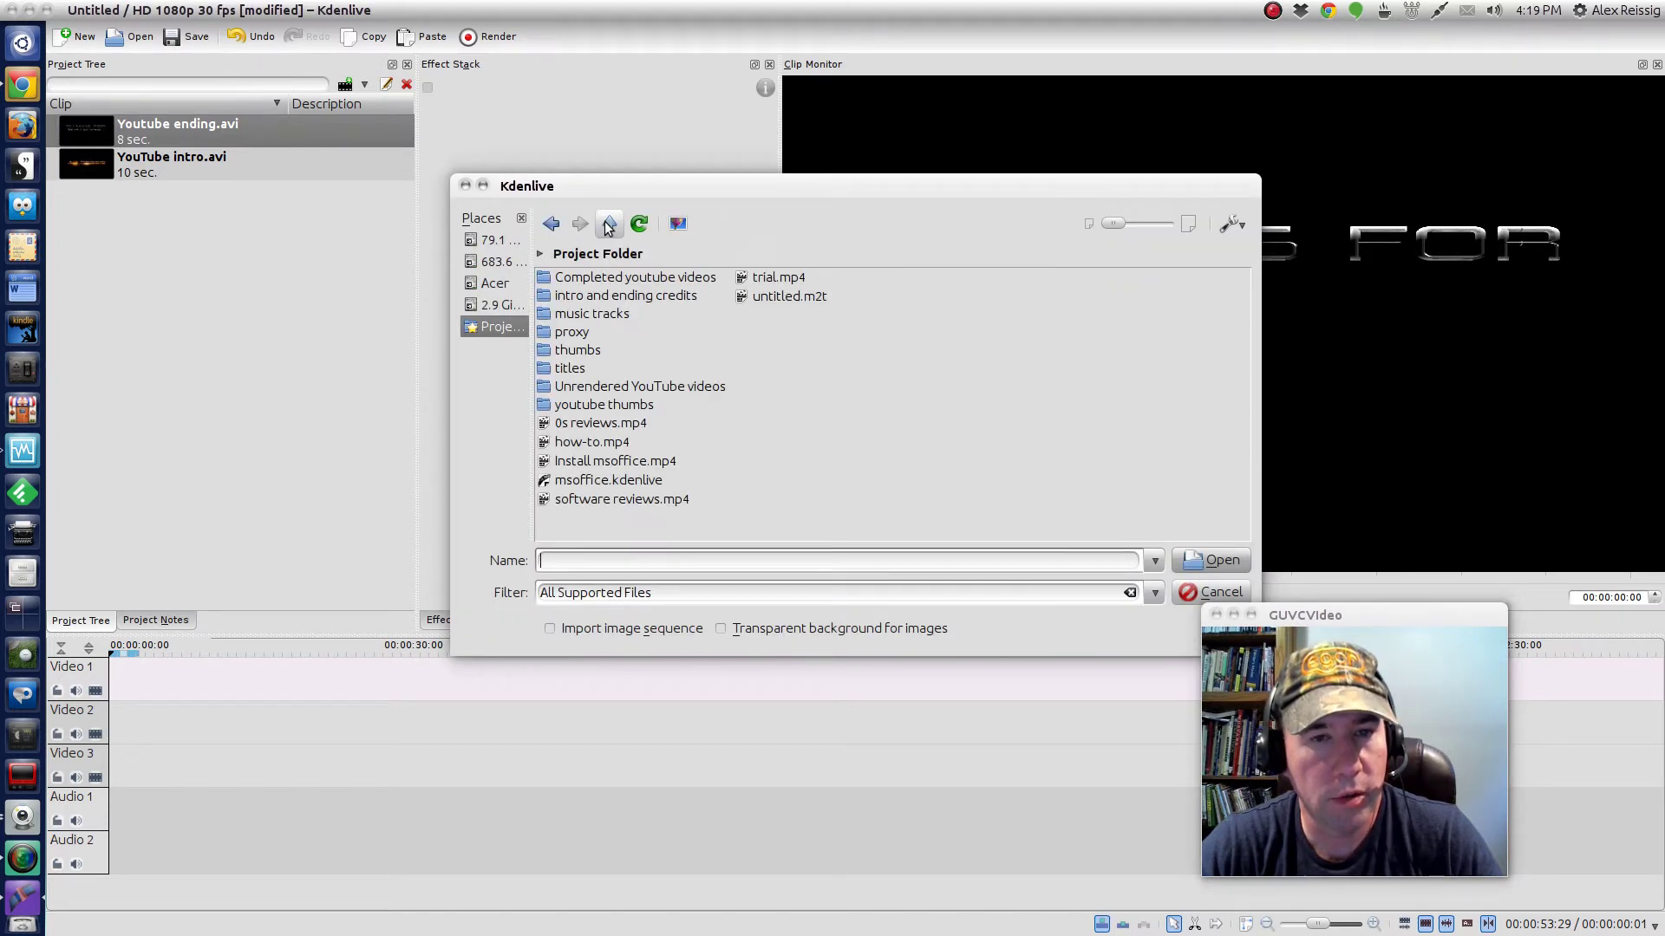
left_click(609, 223)
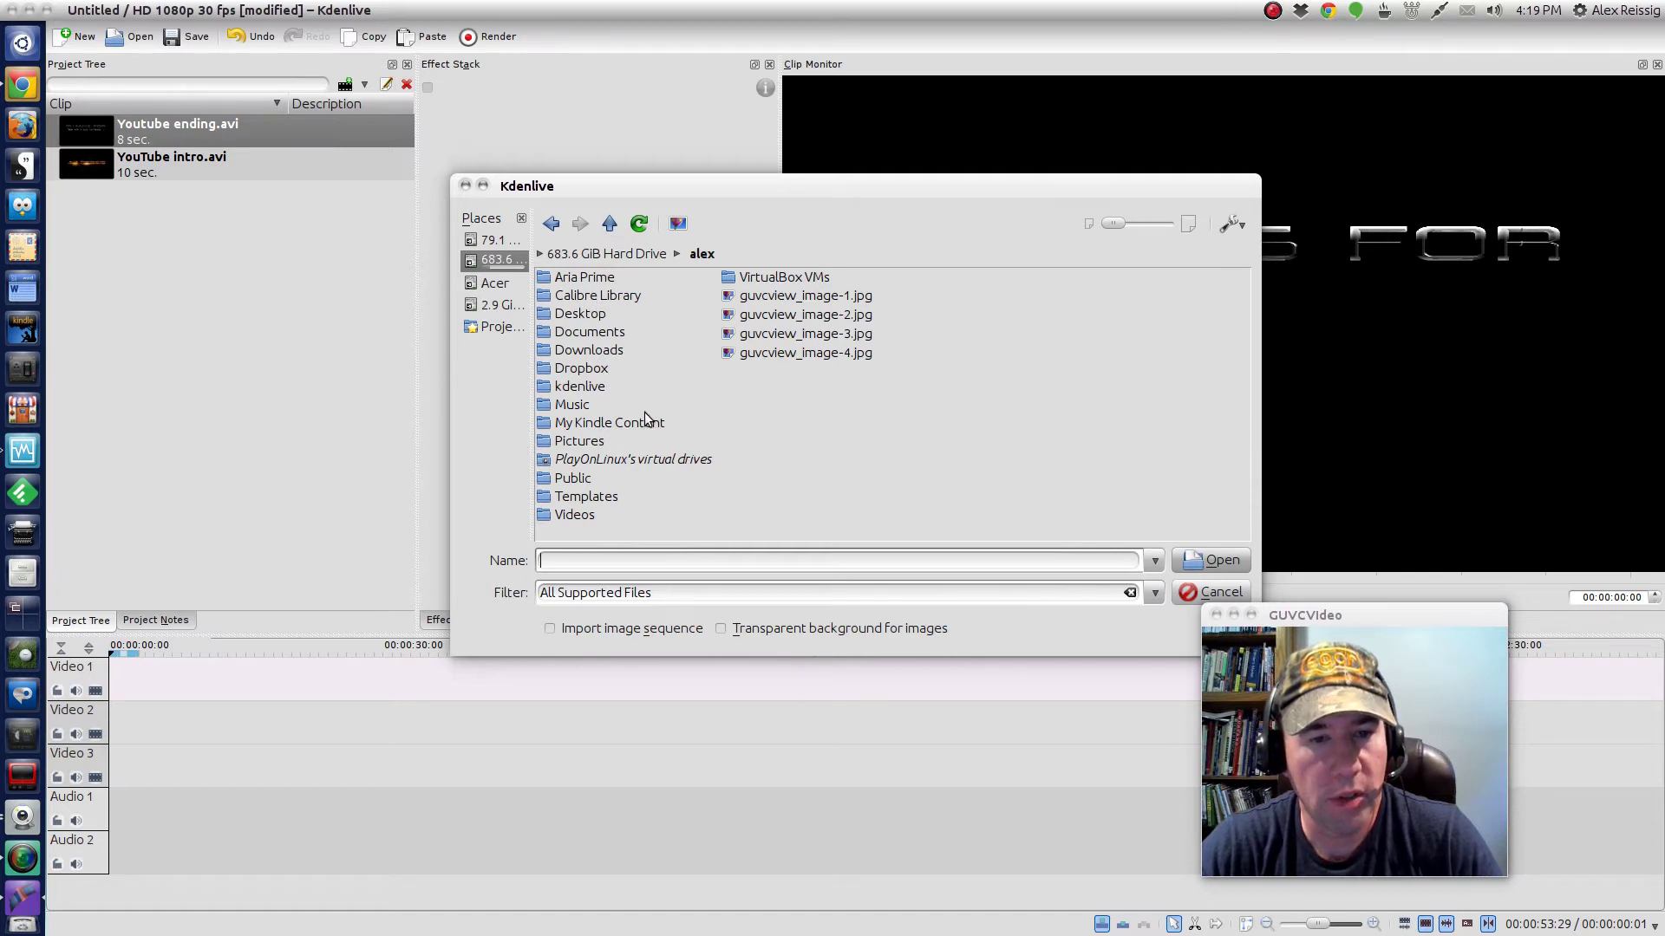
double_click(579, 516)
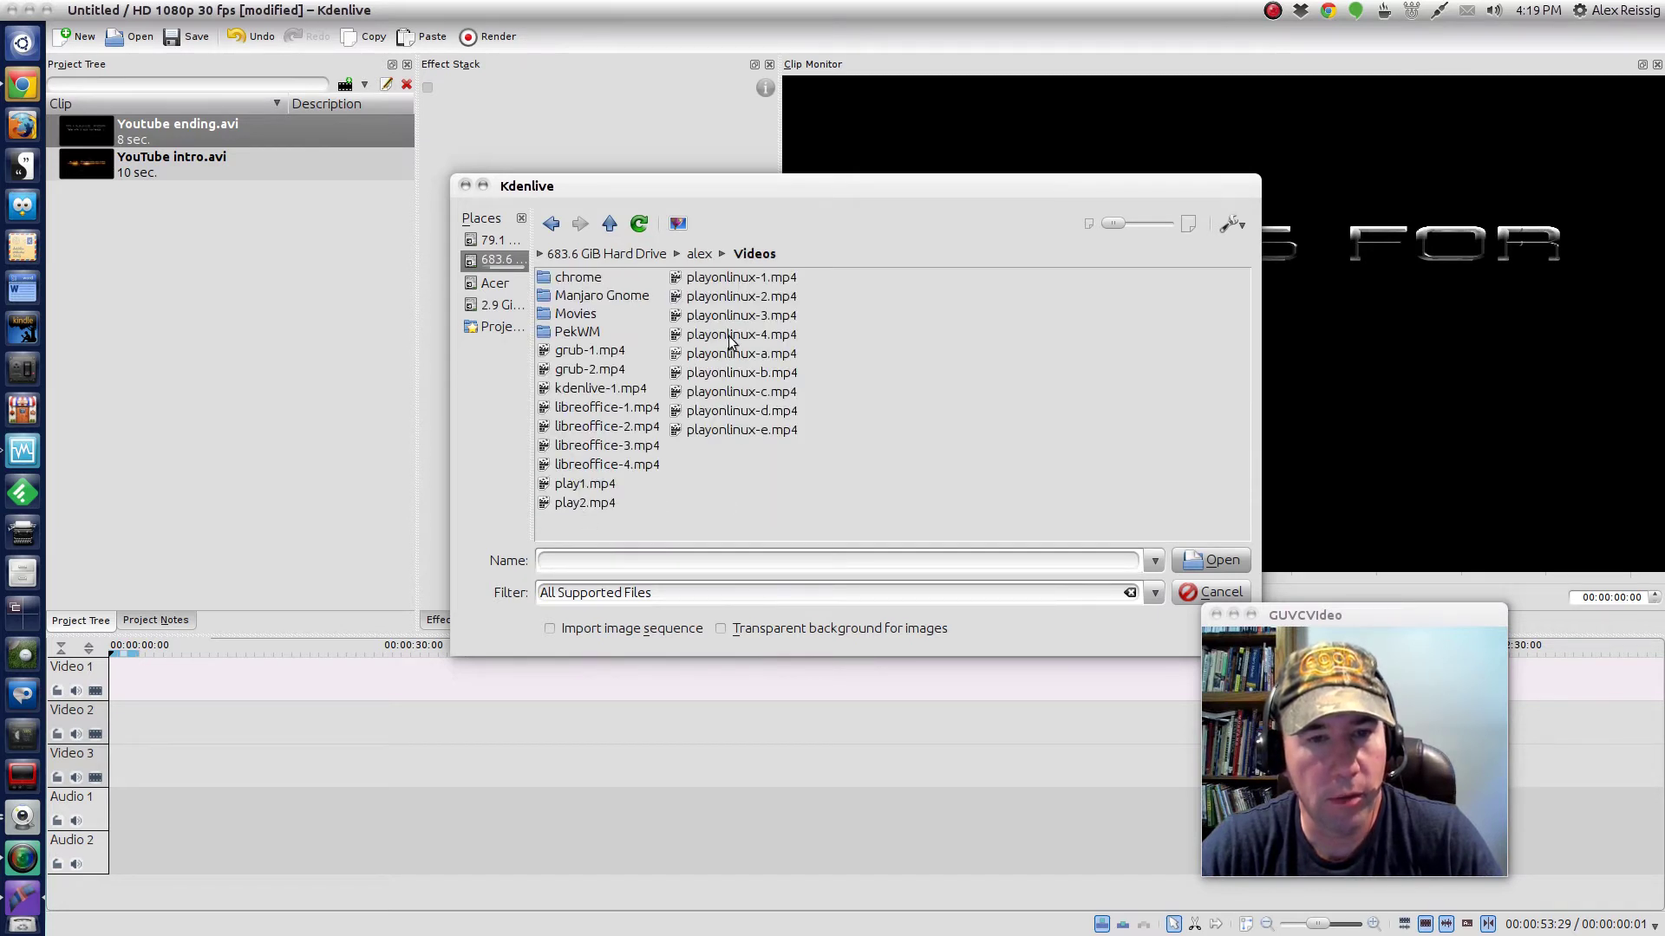
left_click(574, 414)
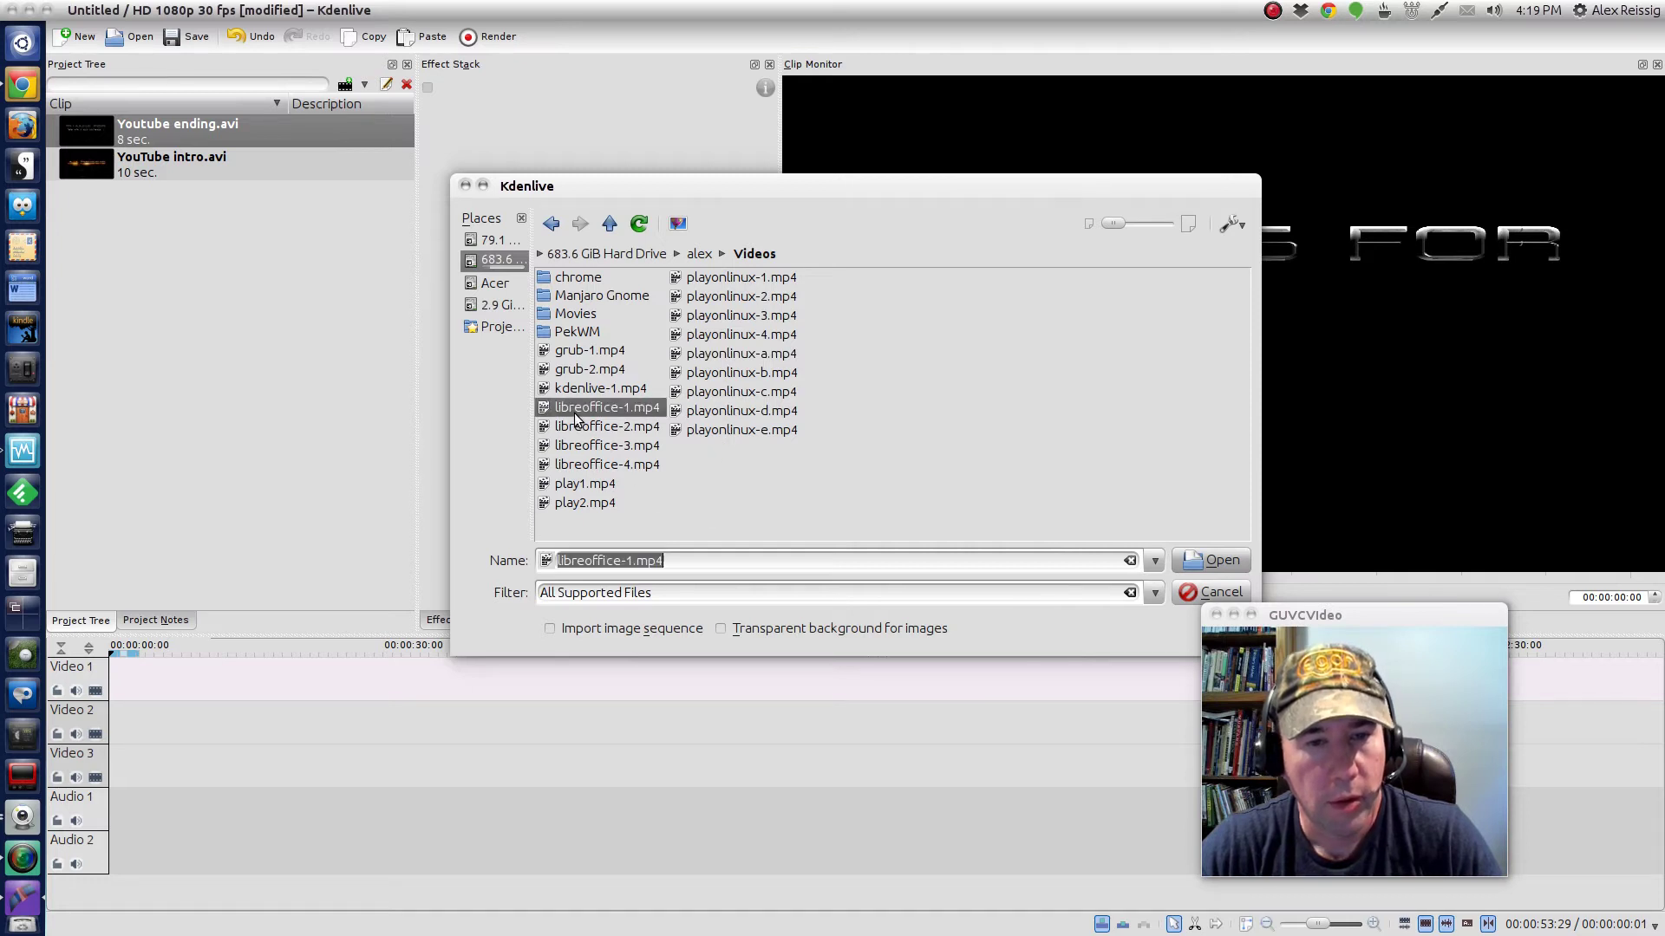
left_click(572, 466, "shift")
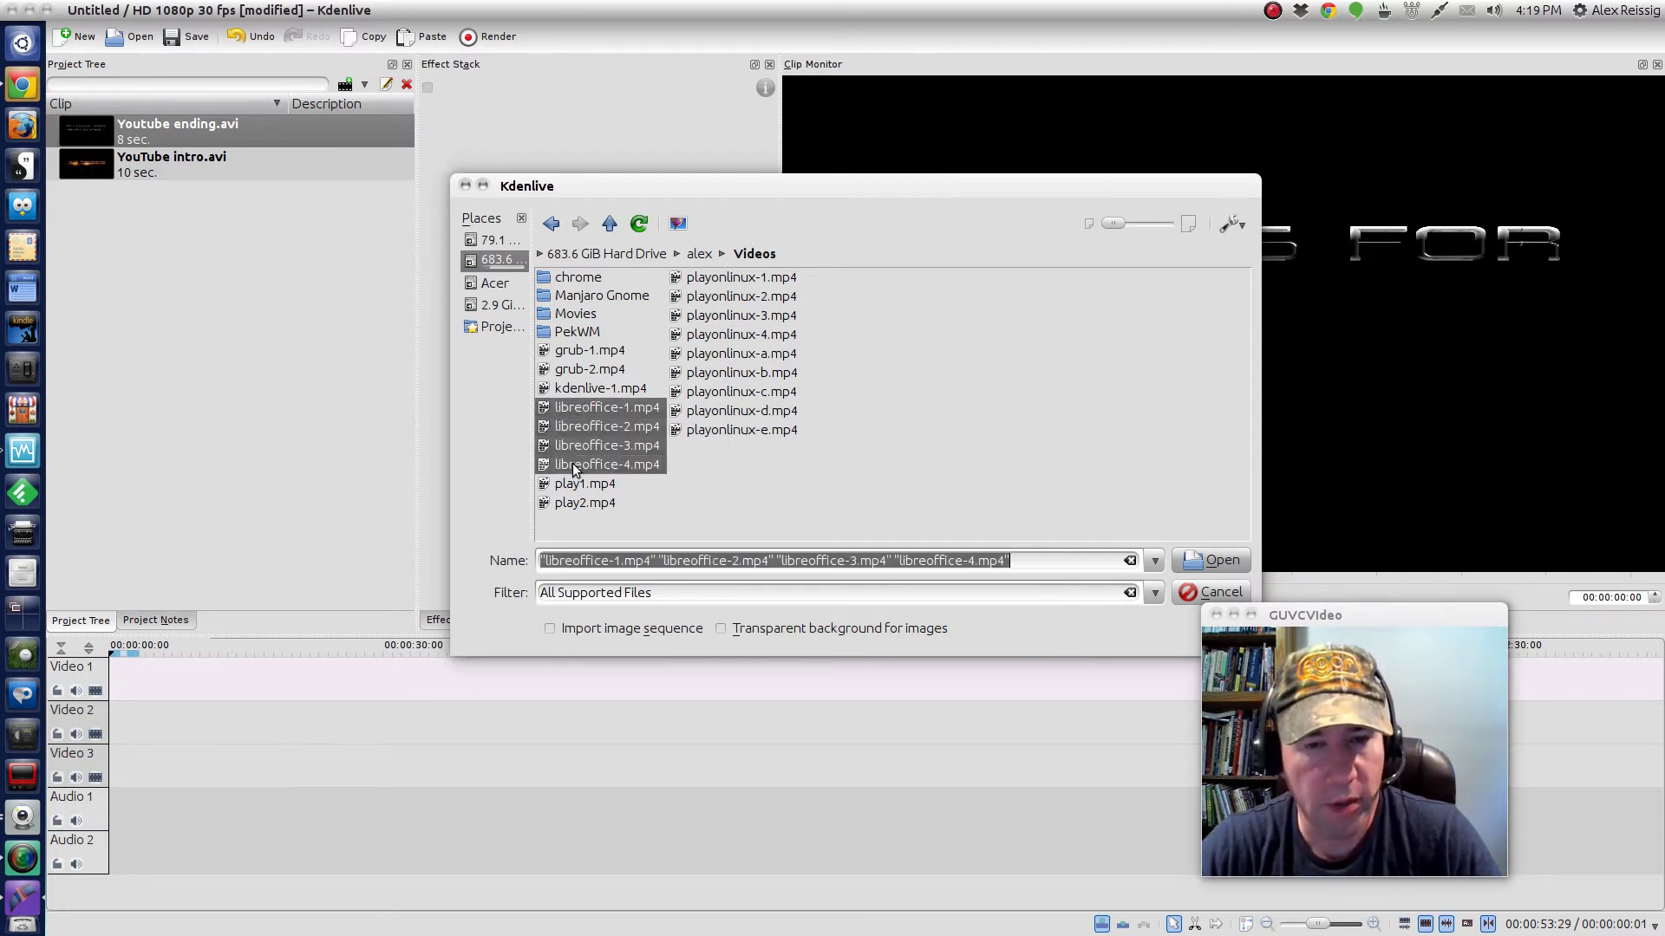
left_click(1198, 568)
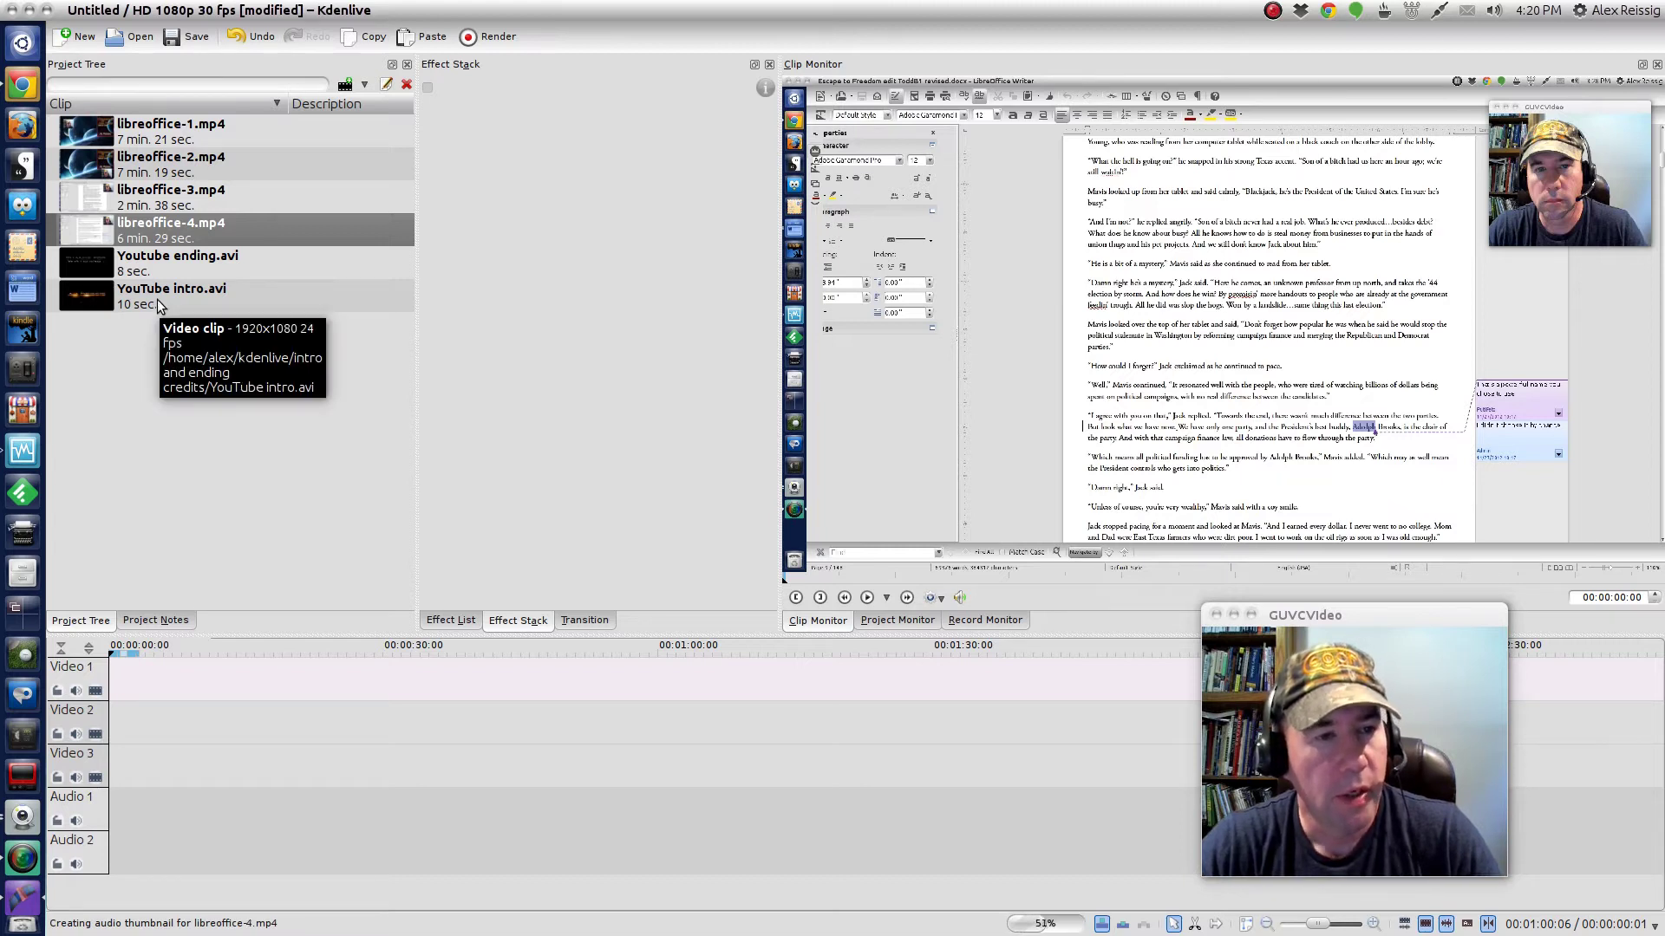
- Put YouTube intro.avi at 0 on Video 1, libreoffice-1.mp4 near 10 s on Video 2, and add a Dissolve
left_click_drag(158, 303, 157, 687)
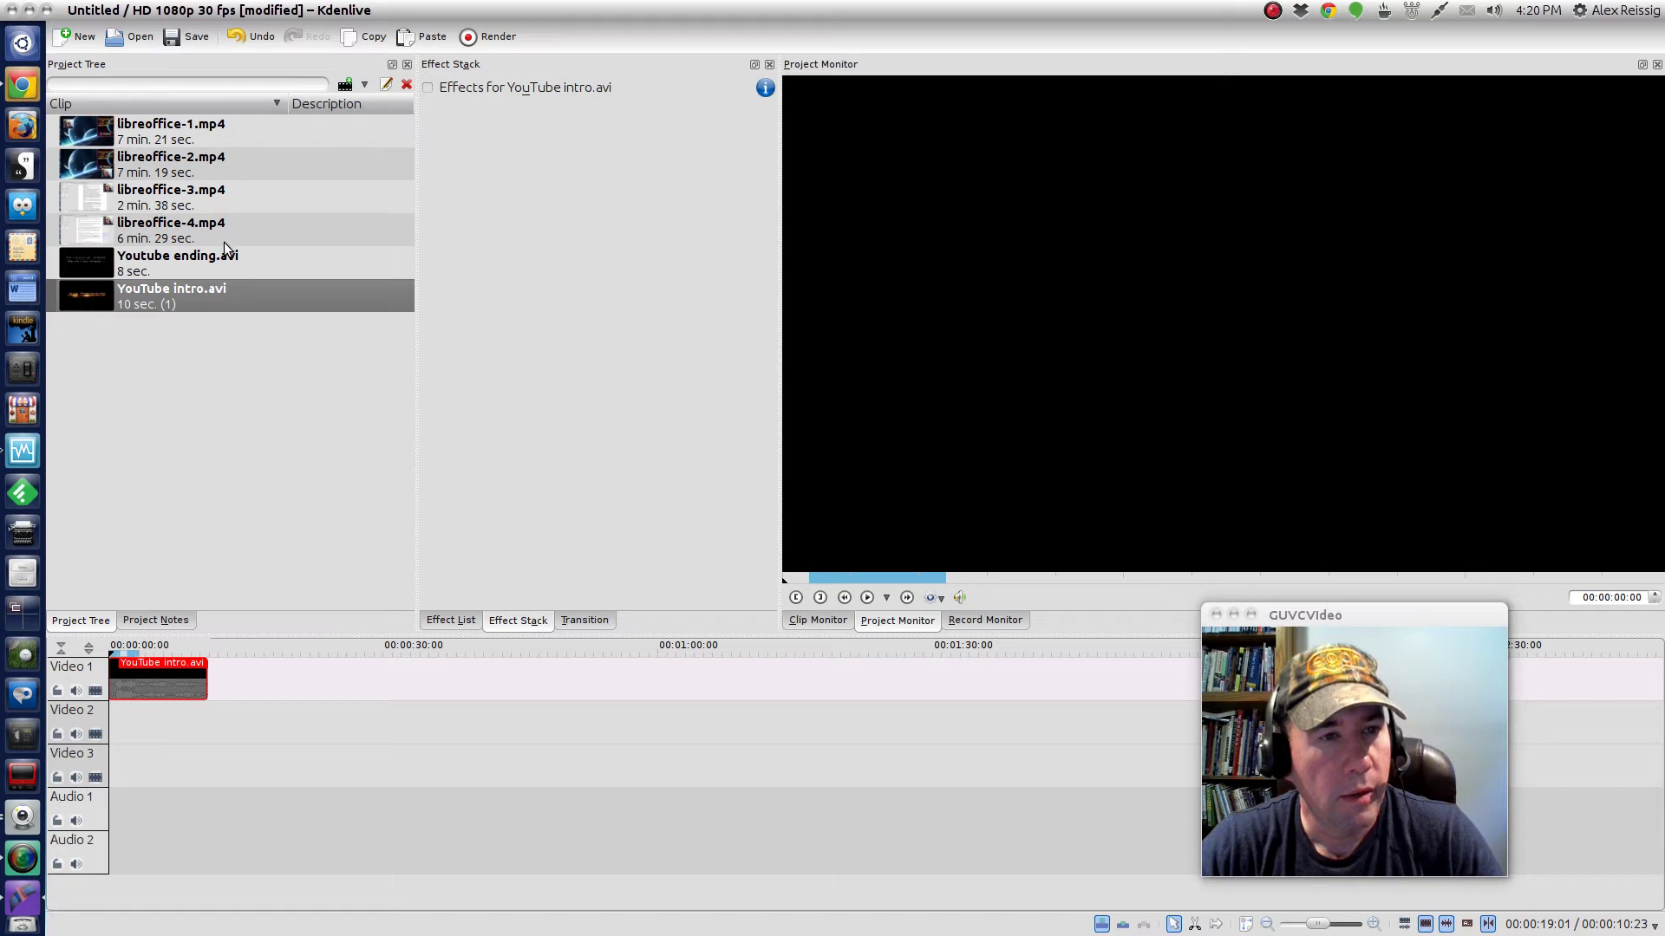
left_click(143, 134)
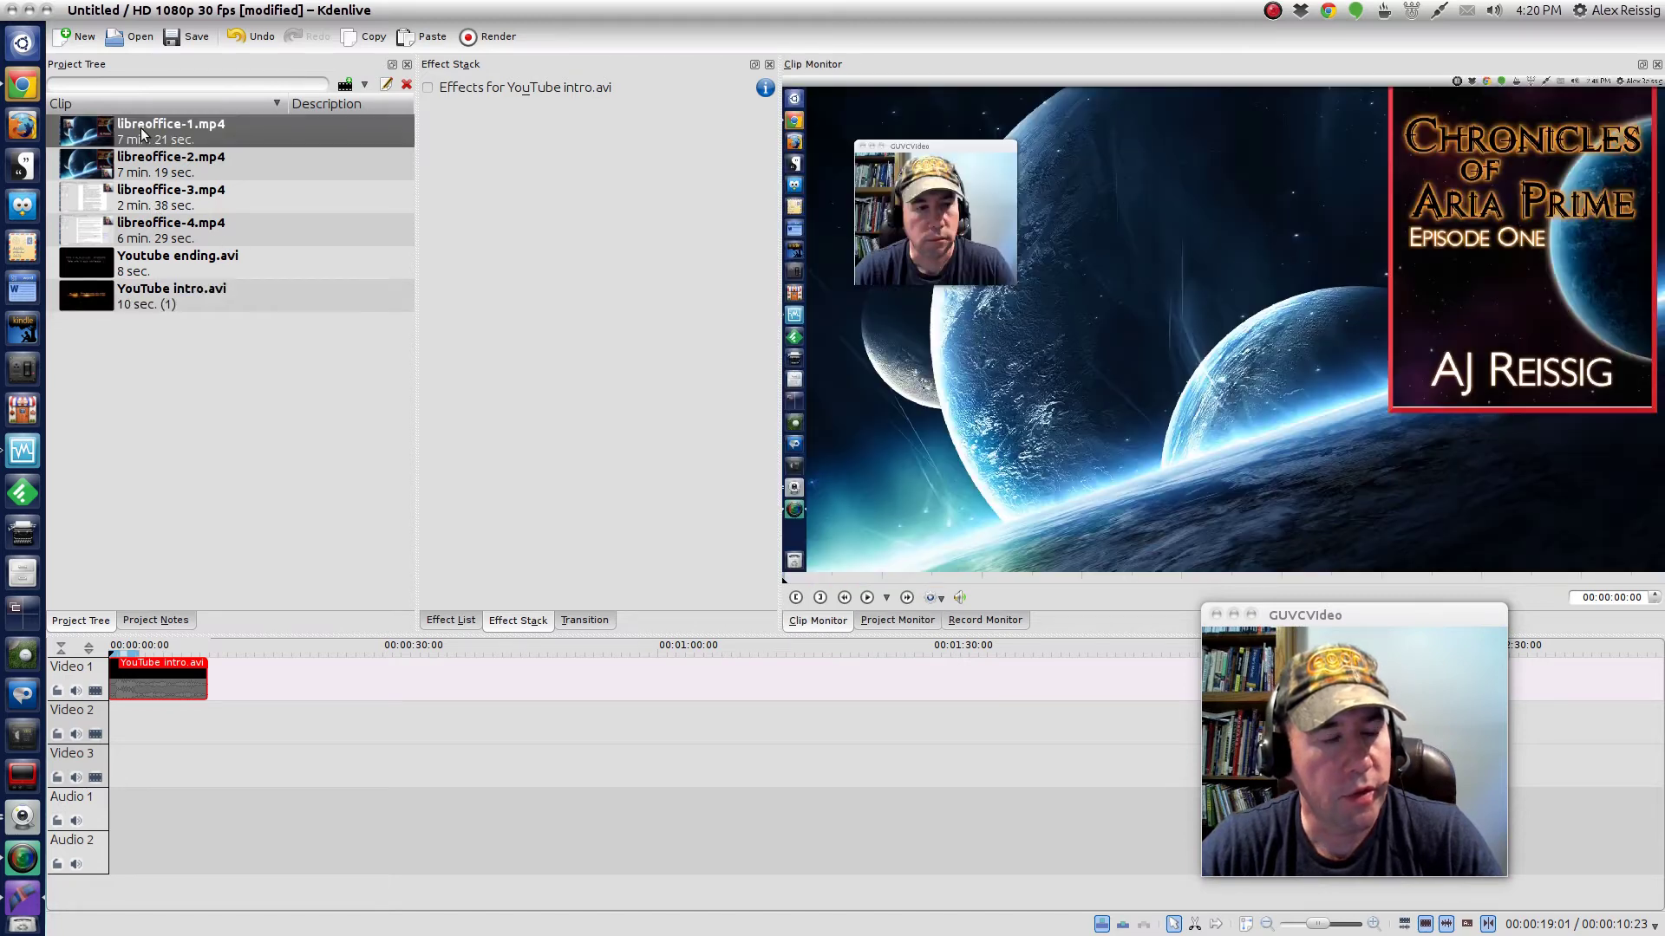
left_click_drag(143, 134, 265, 715)
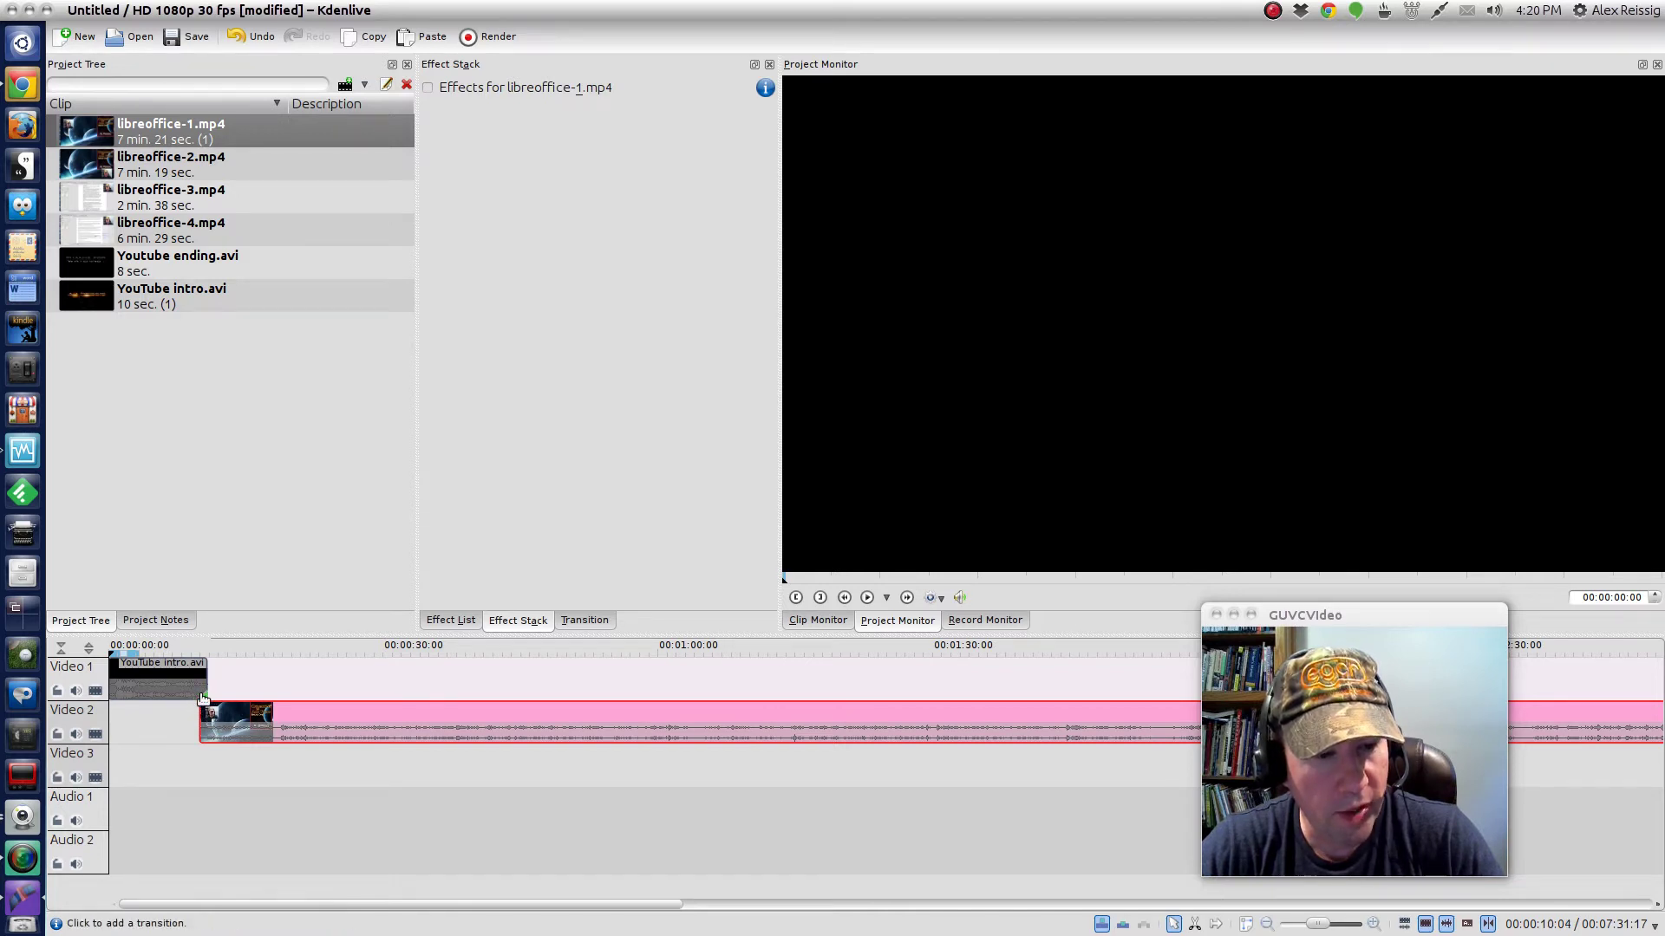
left_click(205, 697)
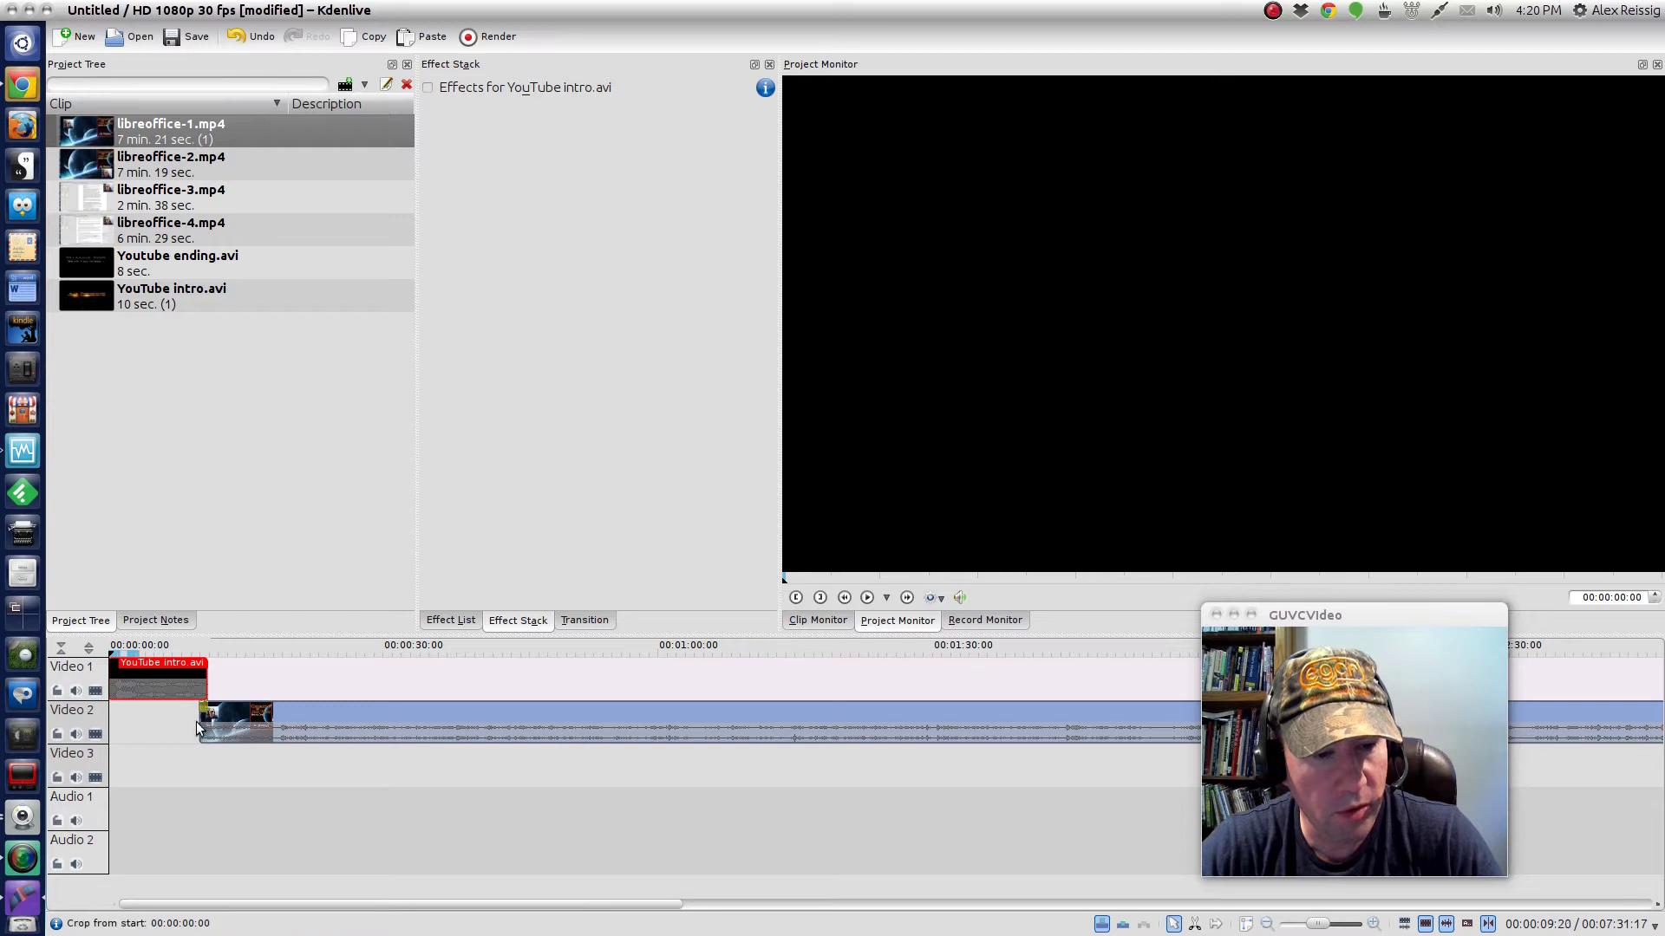
left_click(201, 702)
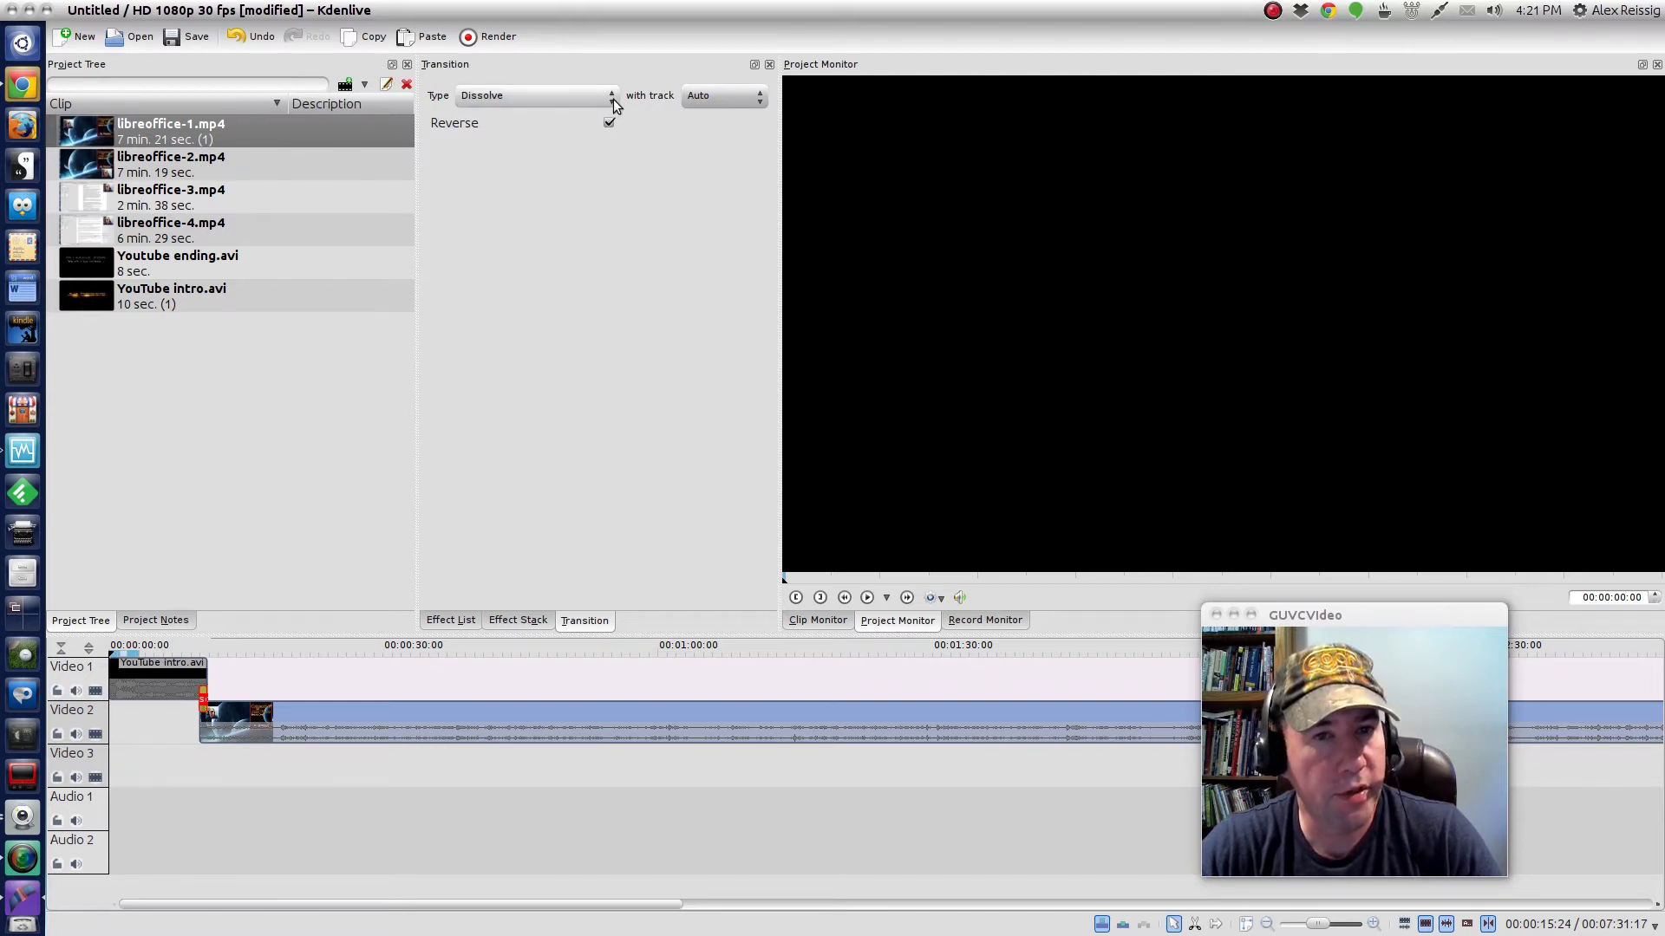
left_click(612, 99)
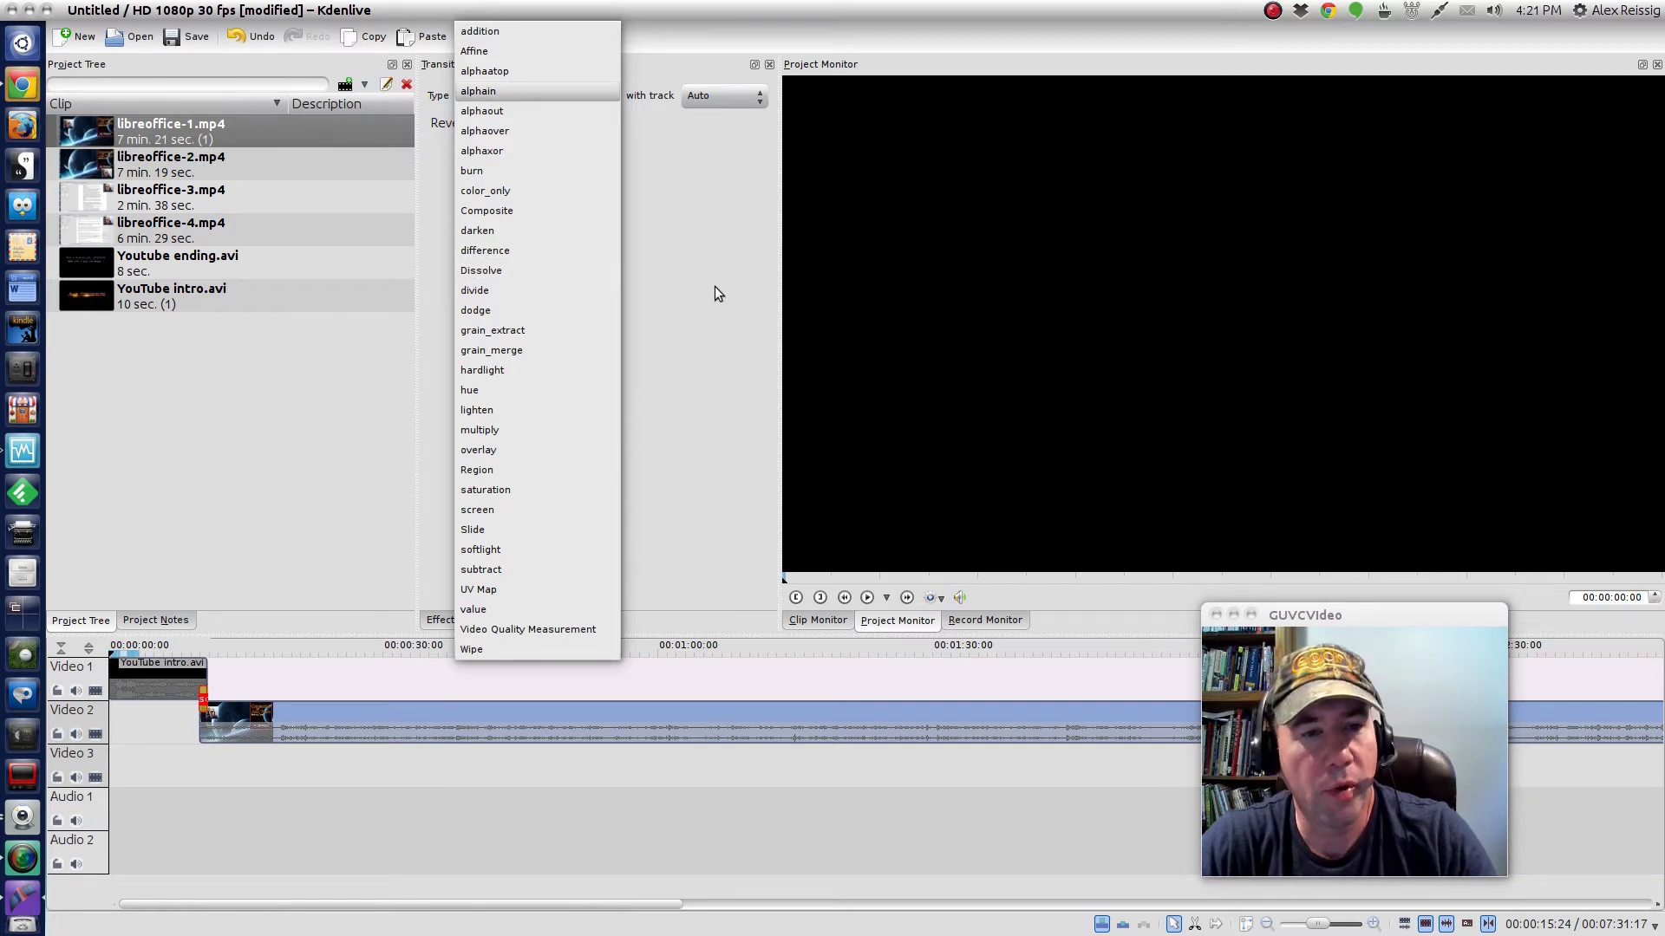
left_click(714, 286)
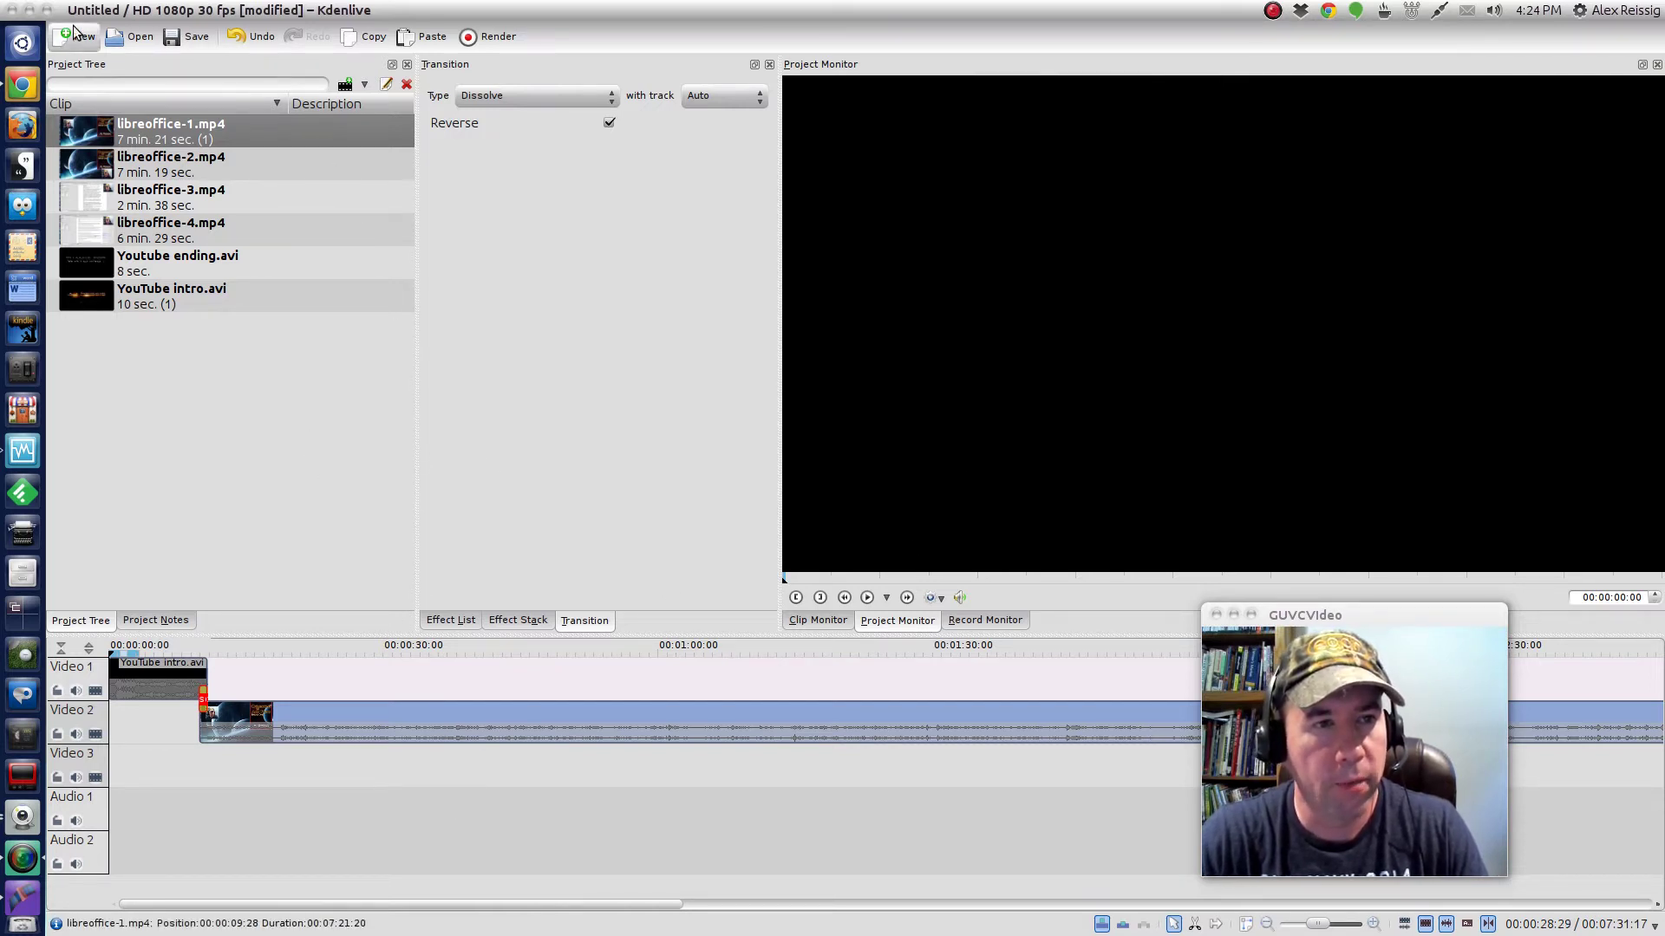
- Save the project under the name Libreoffice-review inside the Unrendered YouTube videos folder
left_click(184, 37)
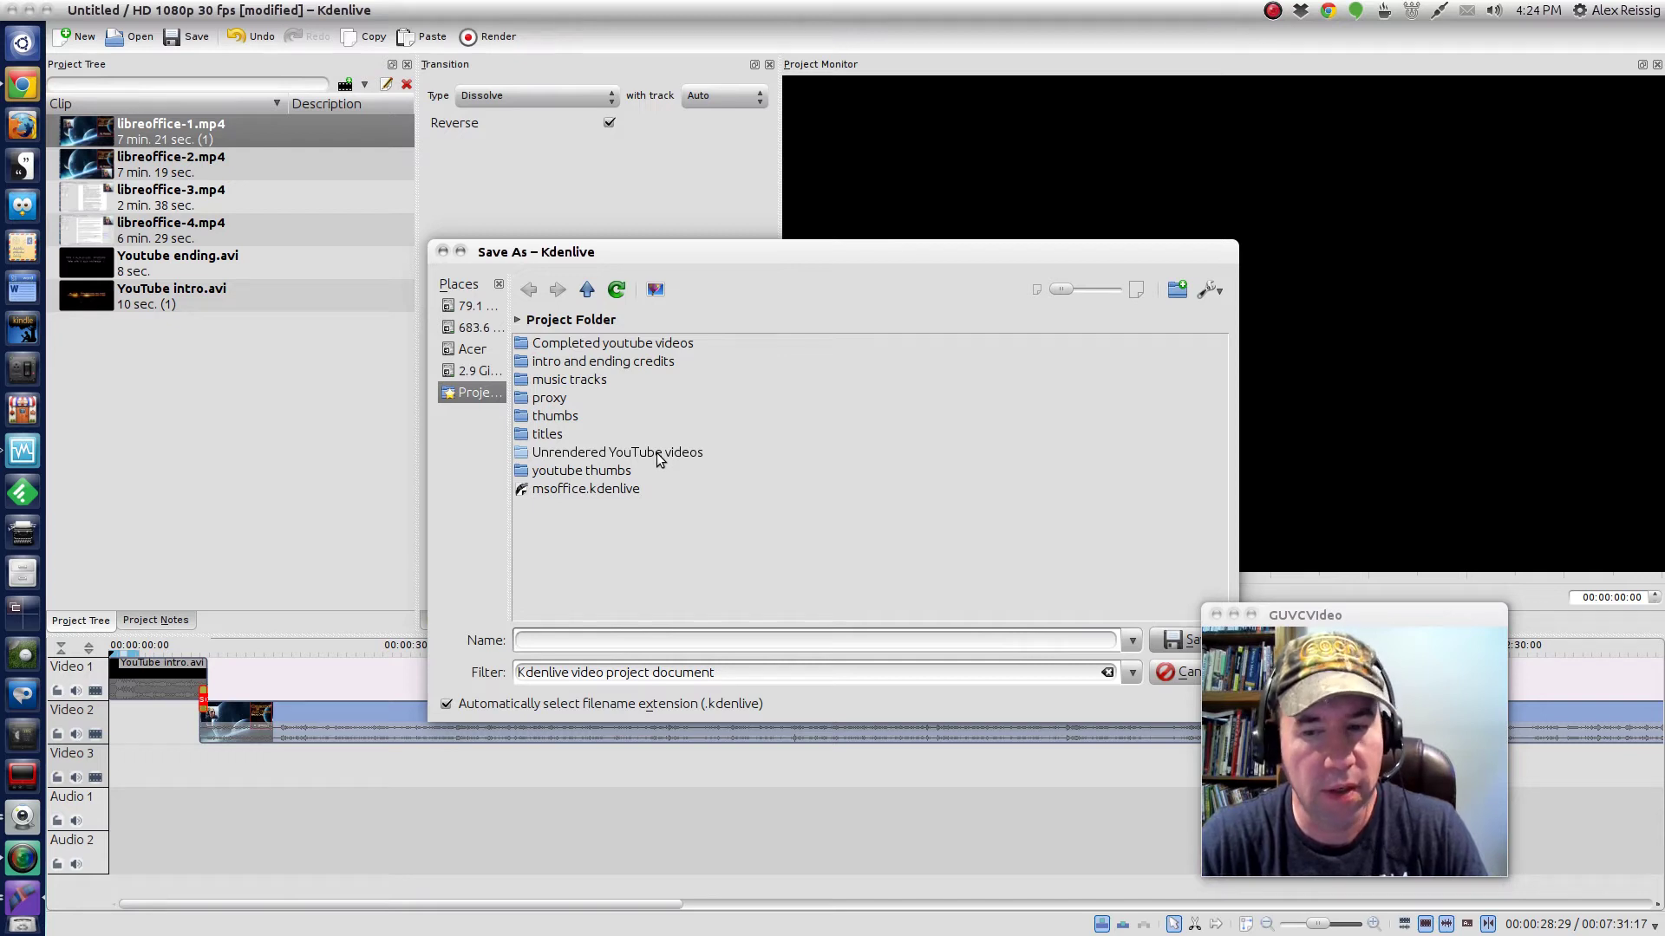
double_click(656, 454)
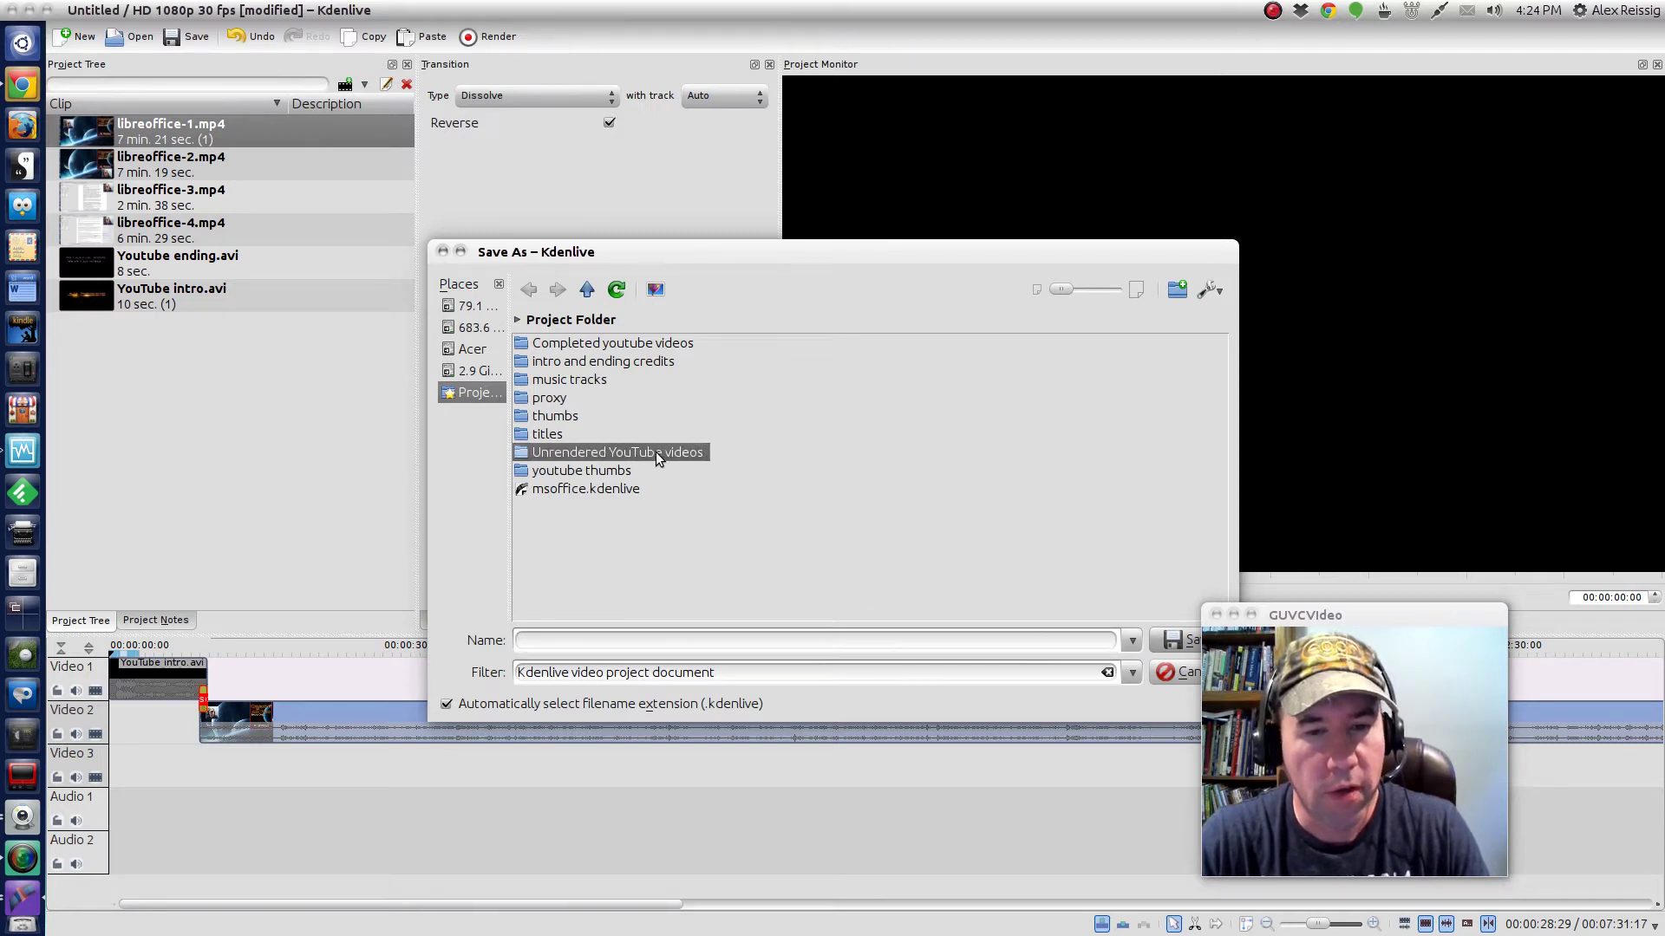
left_click(747, 645)
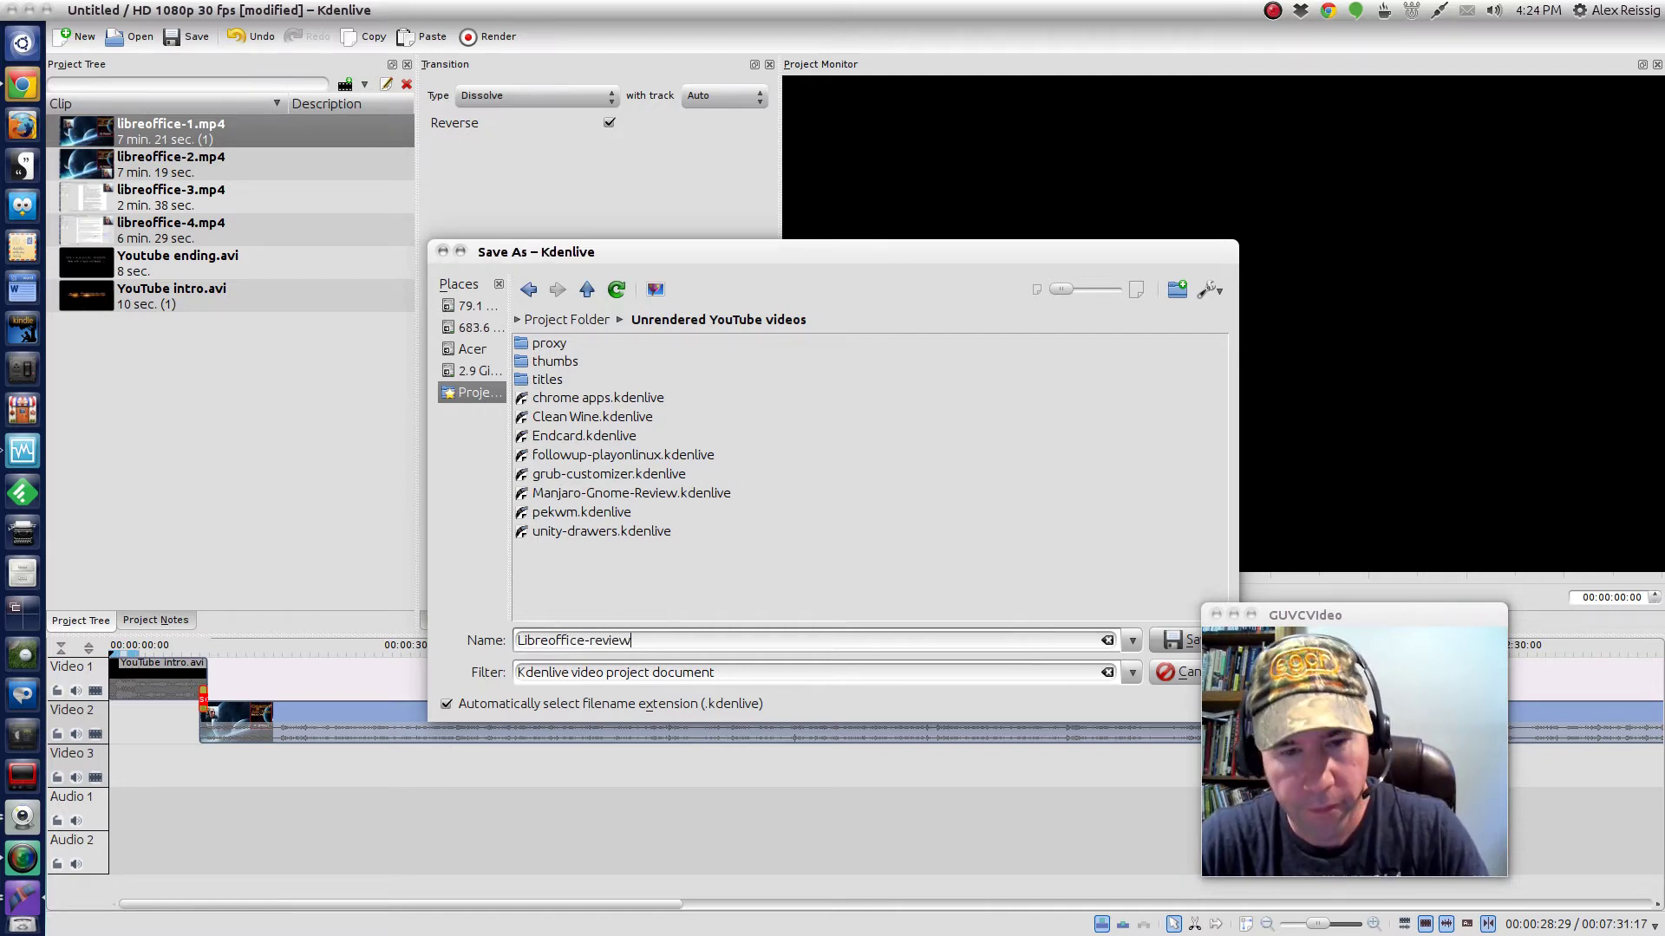
left_click(1171, 642)
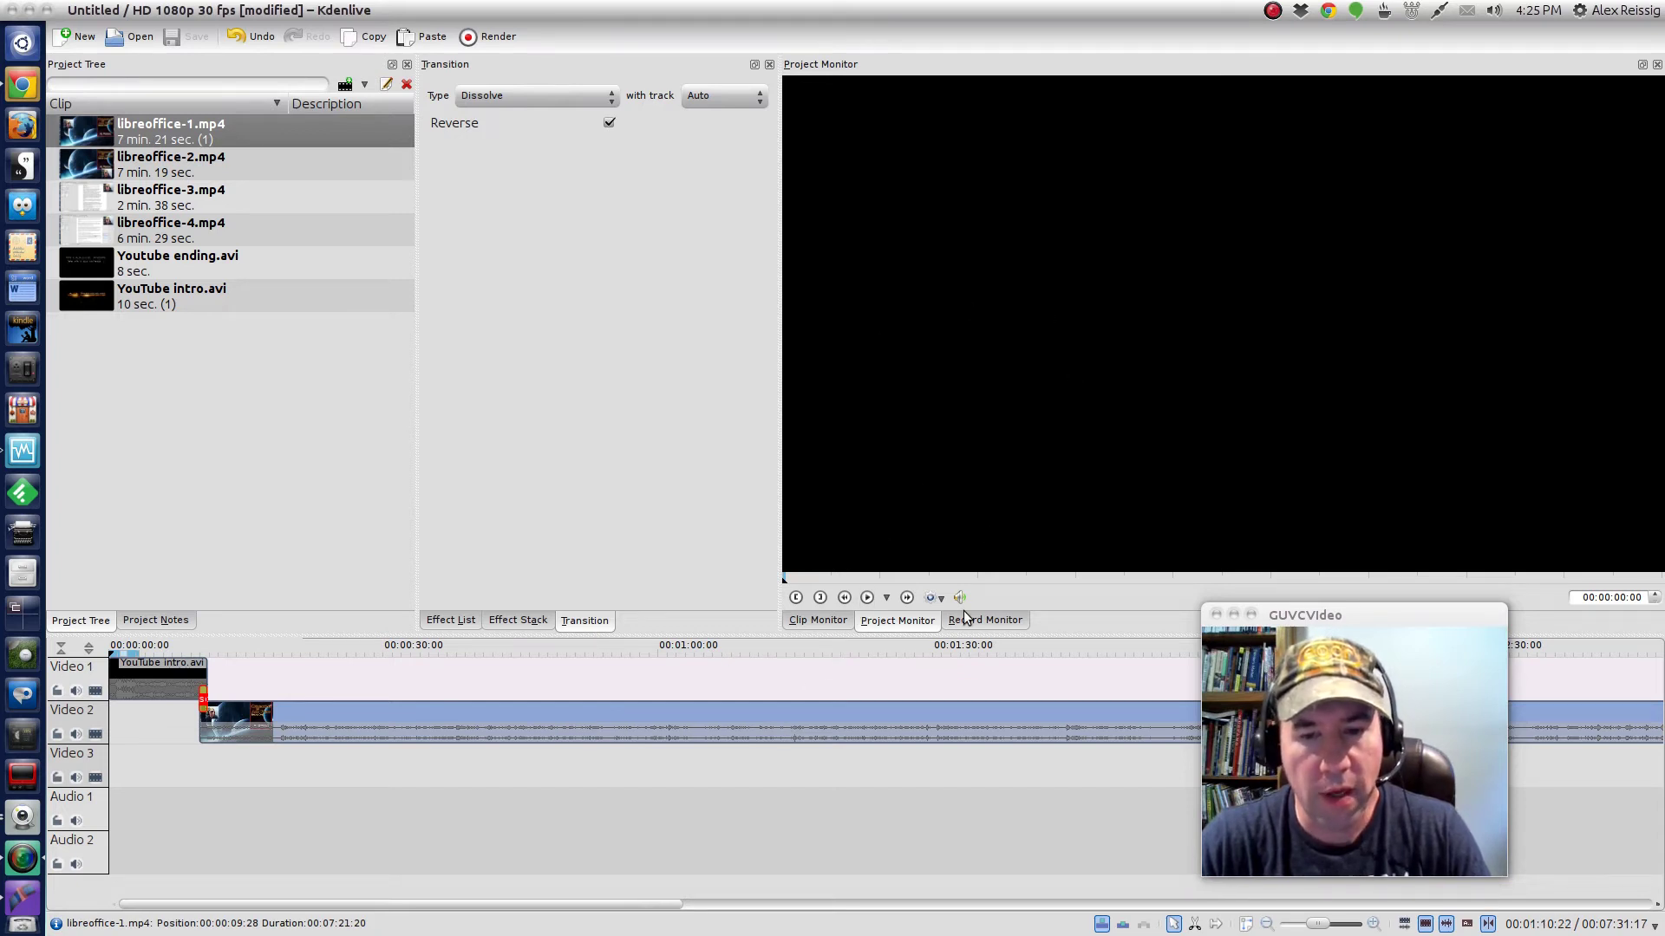
- Preview the project to about 12 seconds, then scroll the timeline right to around 4:30
left_click(866, 598)
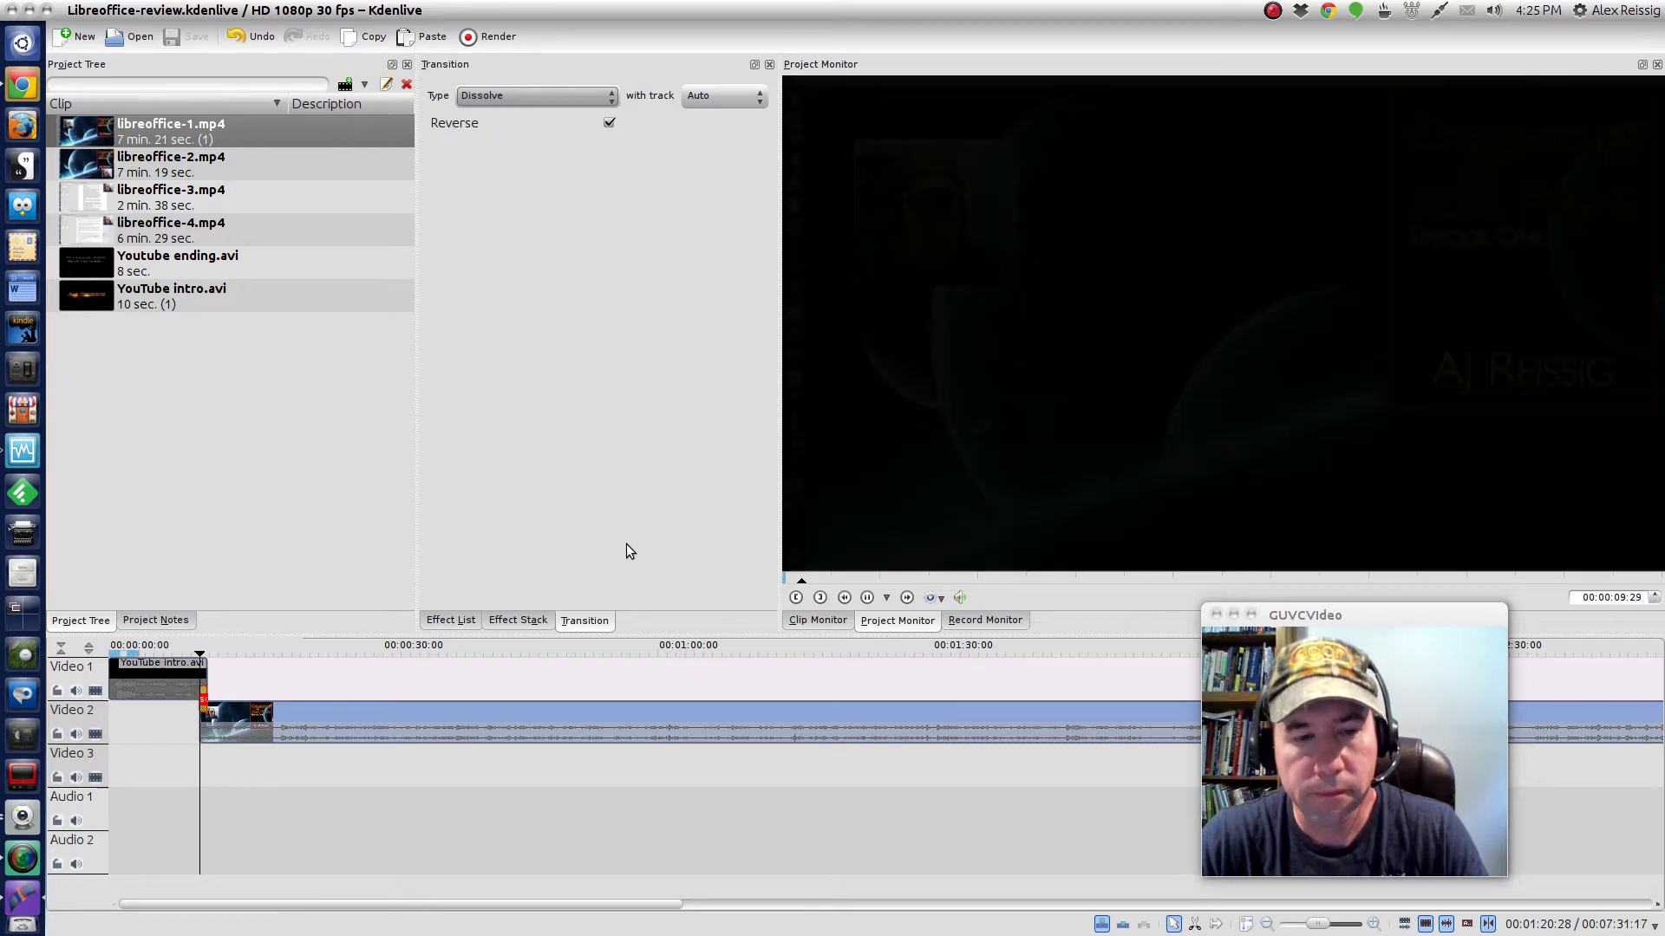
left_click(867, 597)
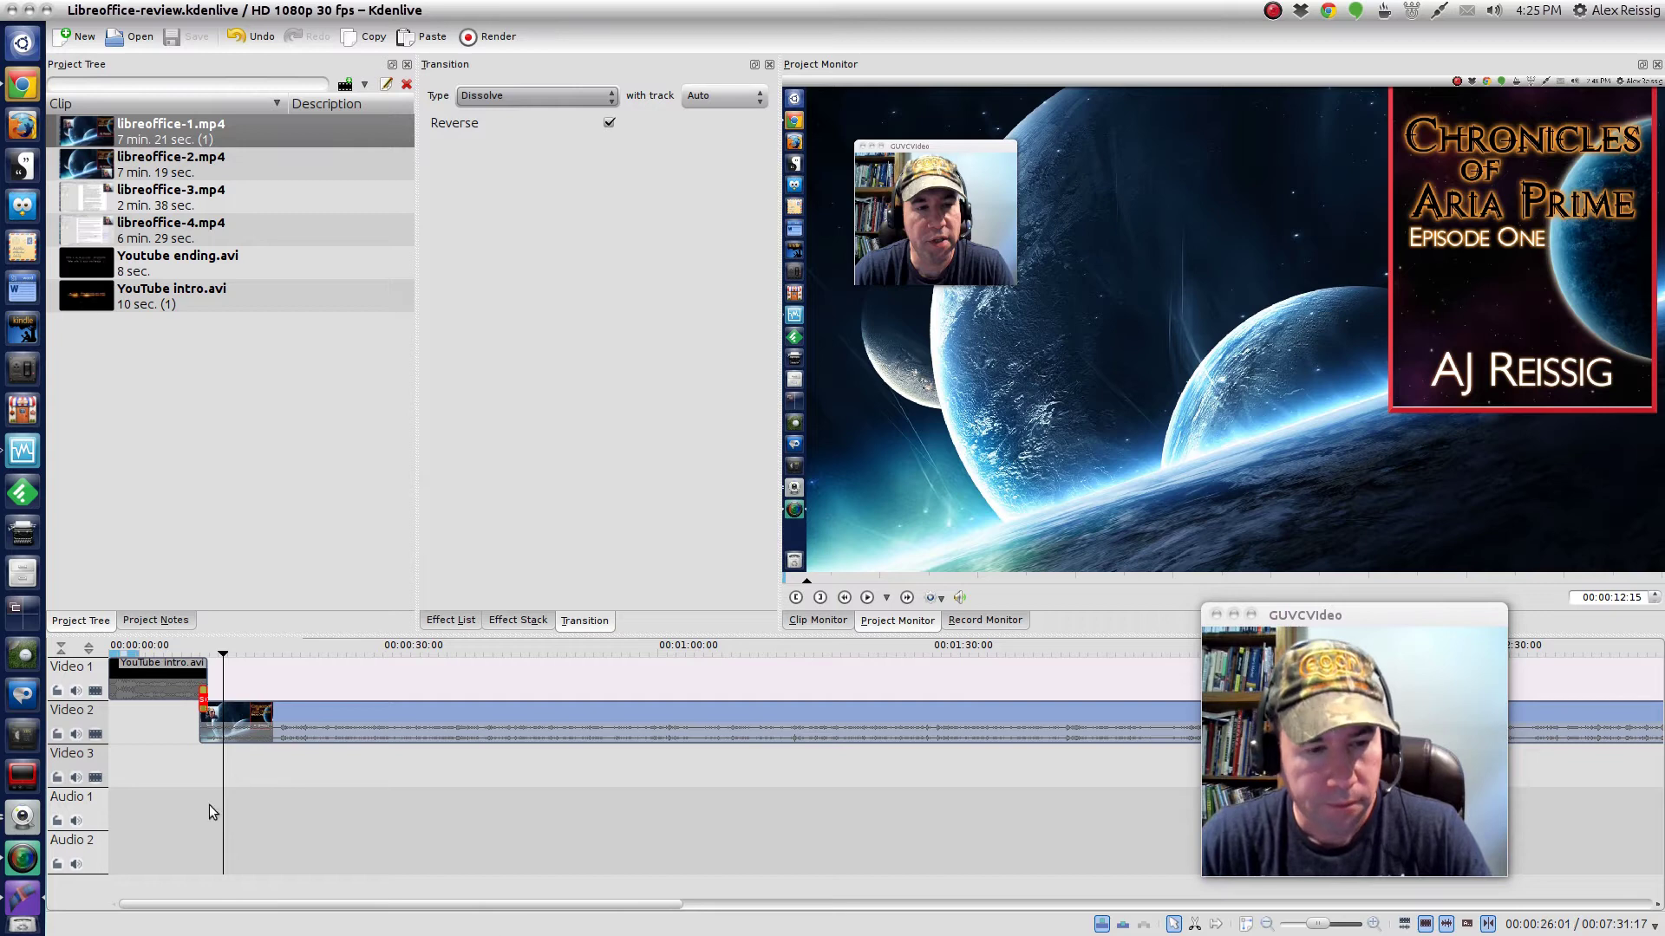
left_click_drag(248, 909, 1262, 891)
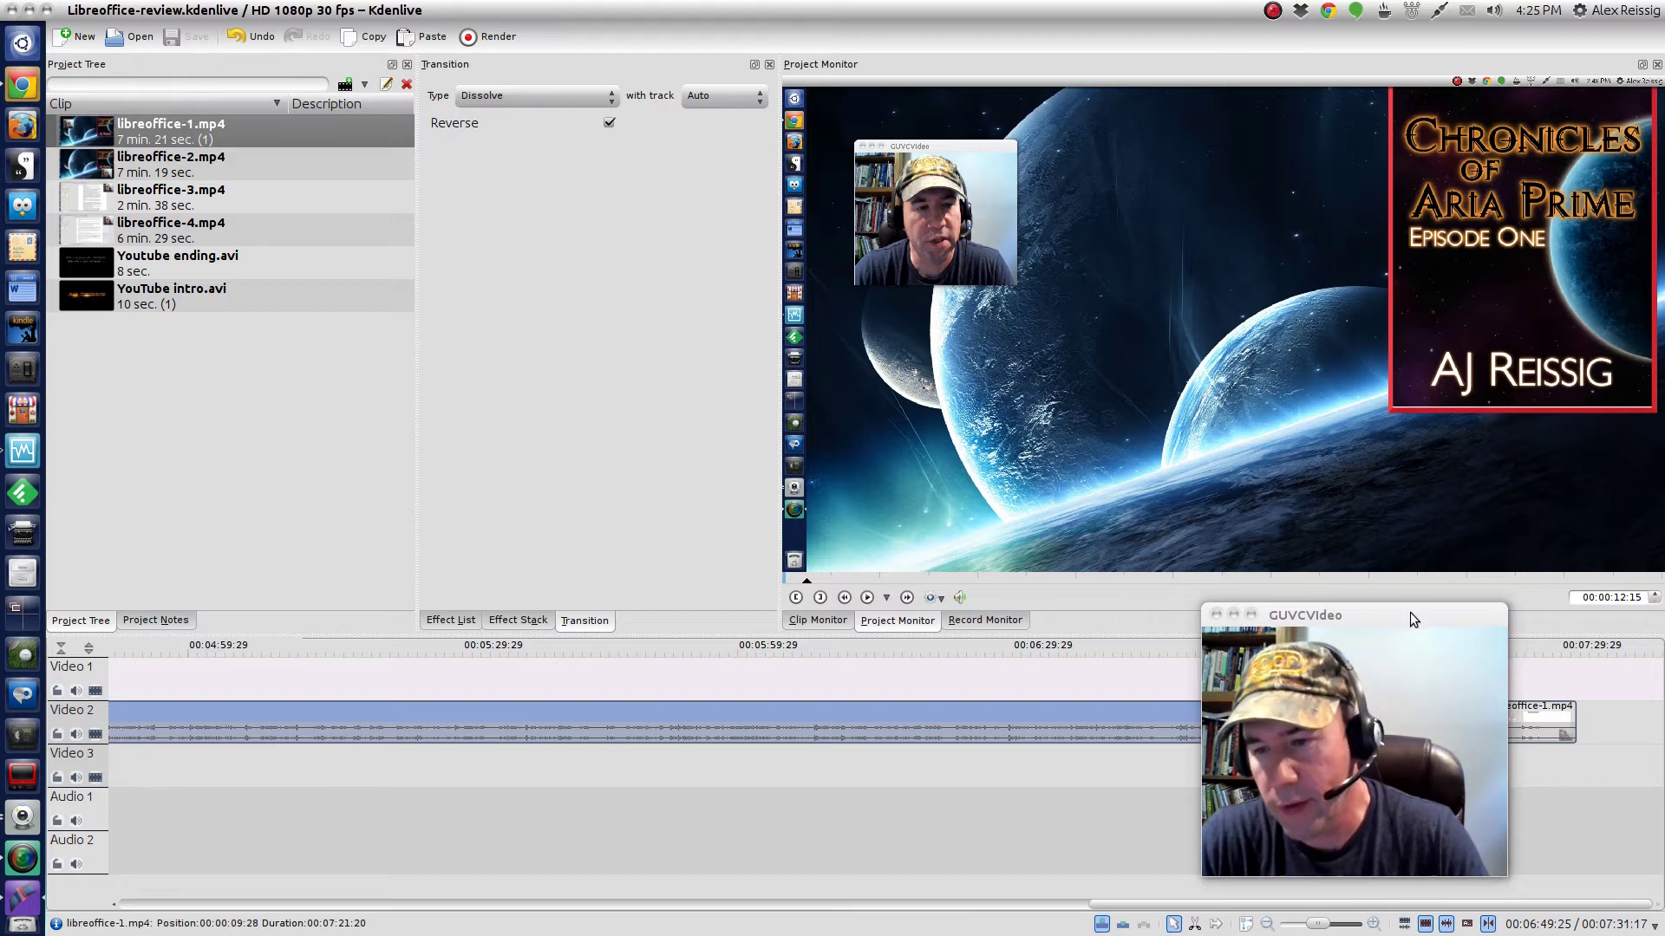
- Move the overlapping window aside and scrub libreoffice-1.mp4 at 7:02, 6:45, 6:27 and 6:15
left_click_drag(1413, 613, 622, 161)
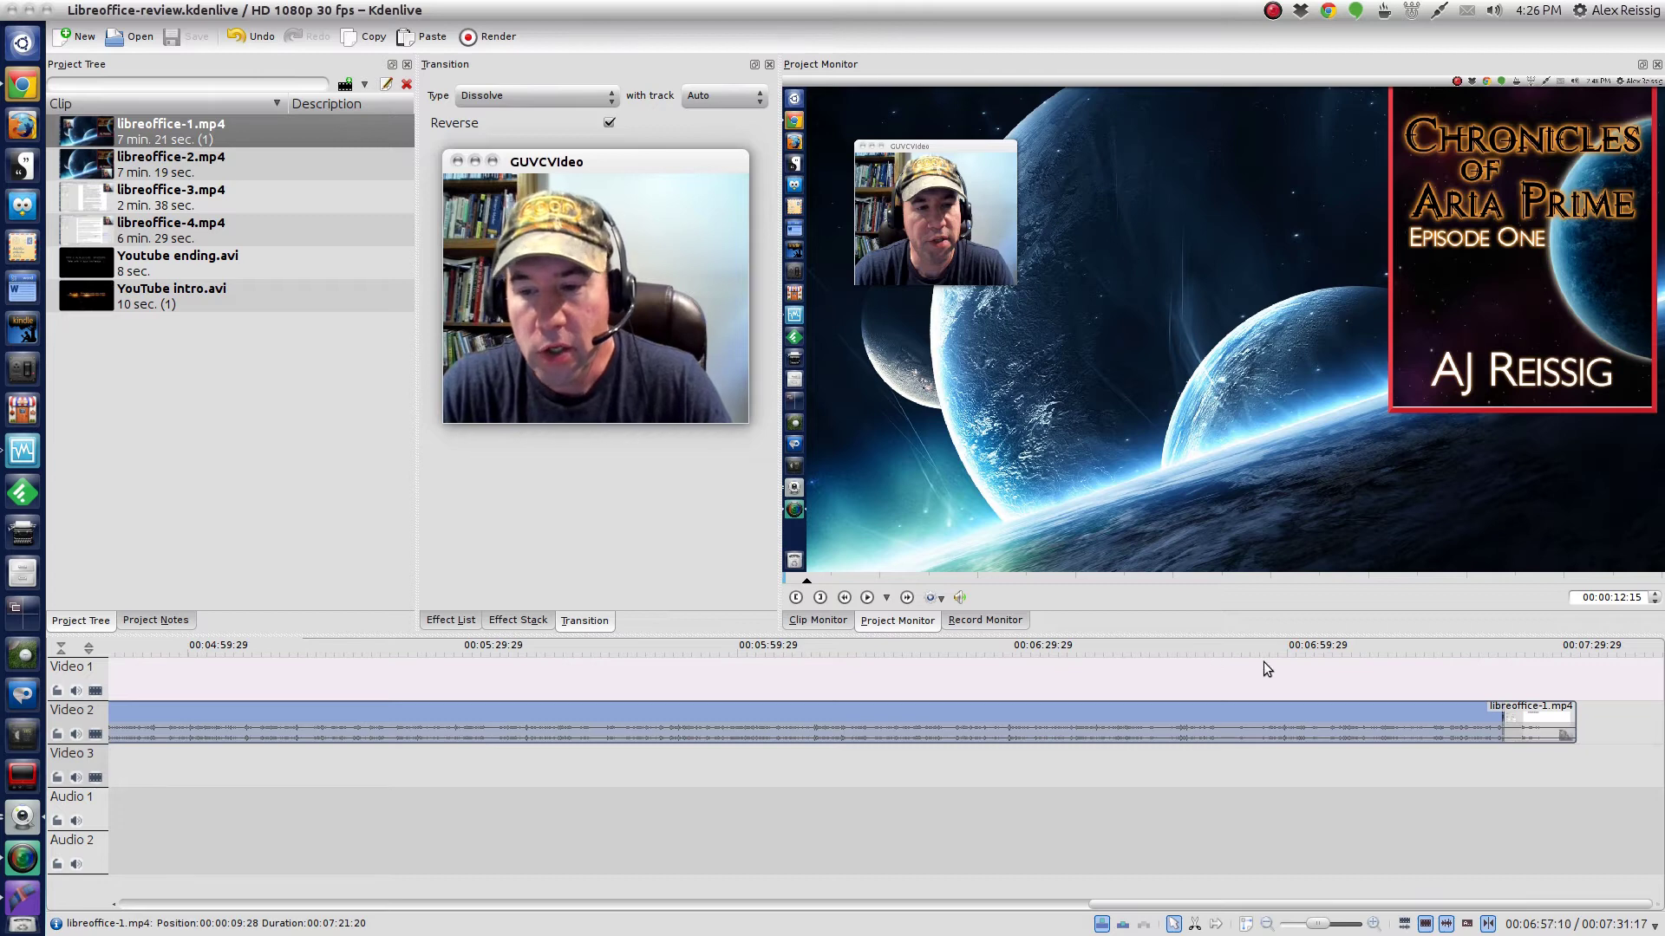
left_click(1304, 653)
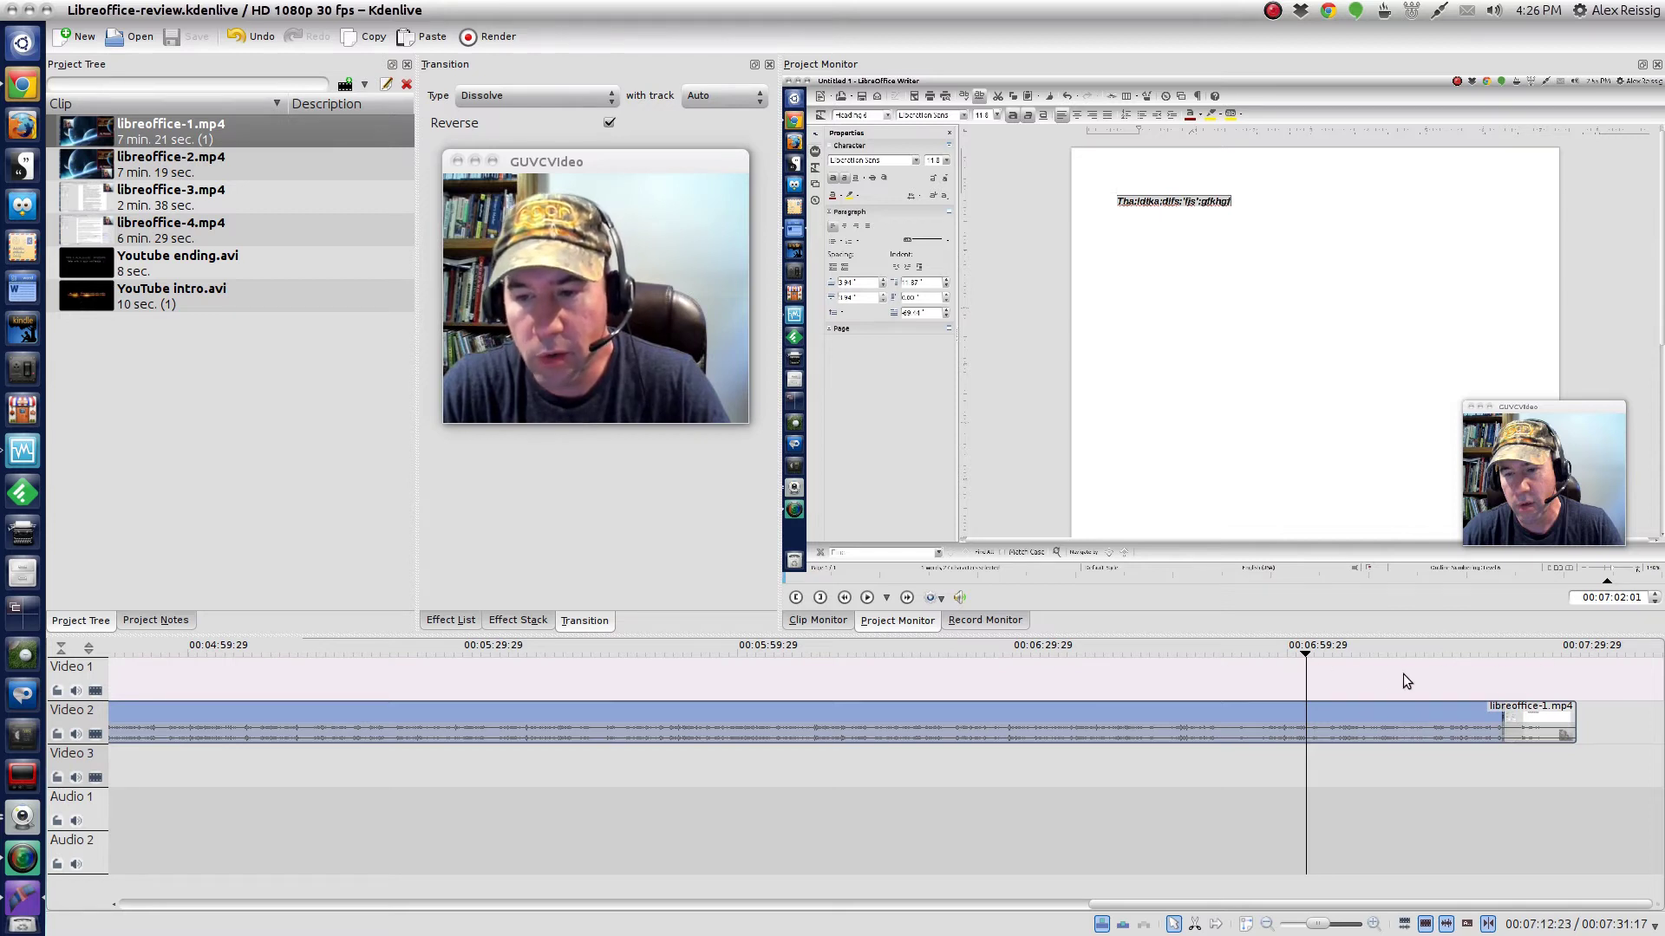
left_click(1153, 652)
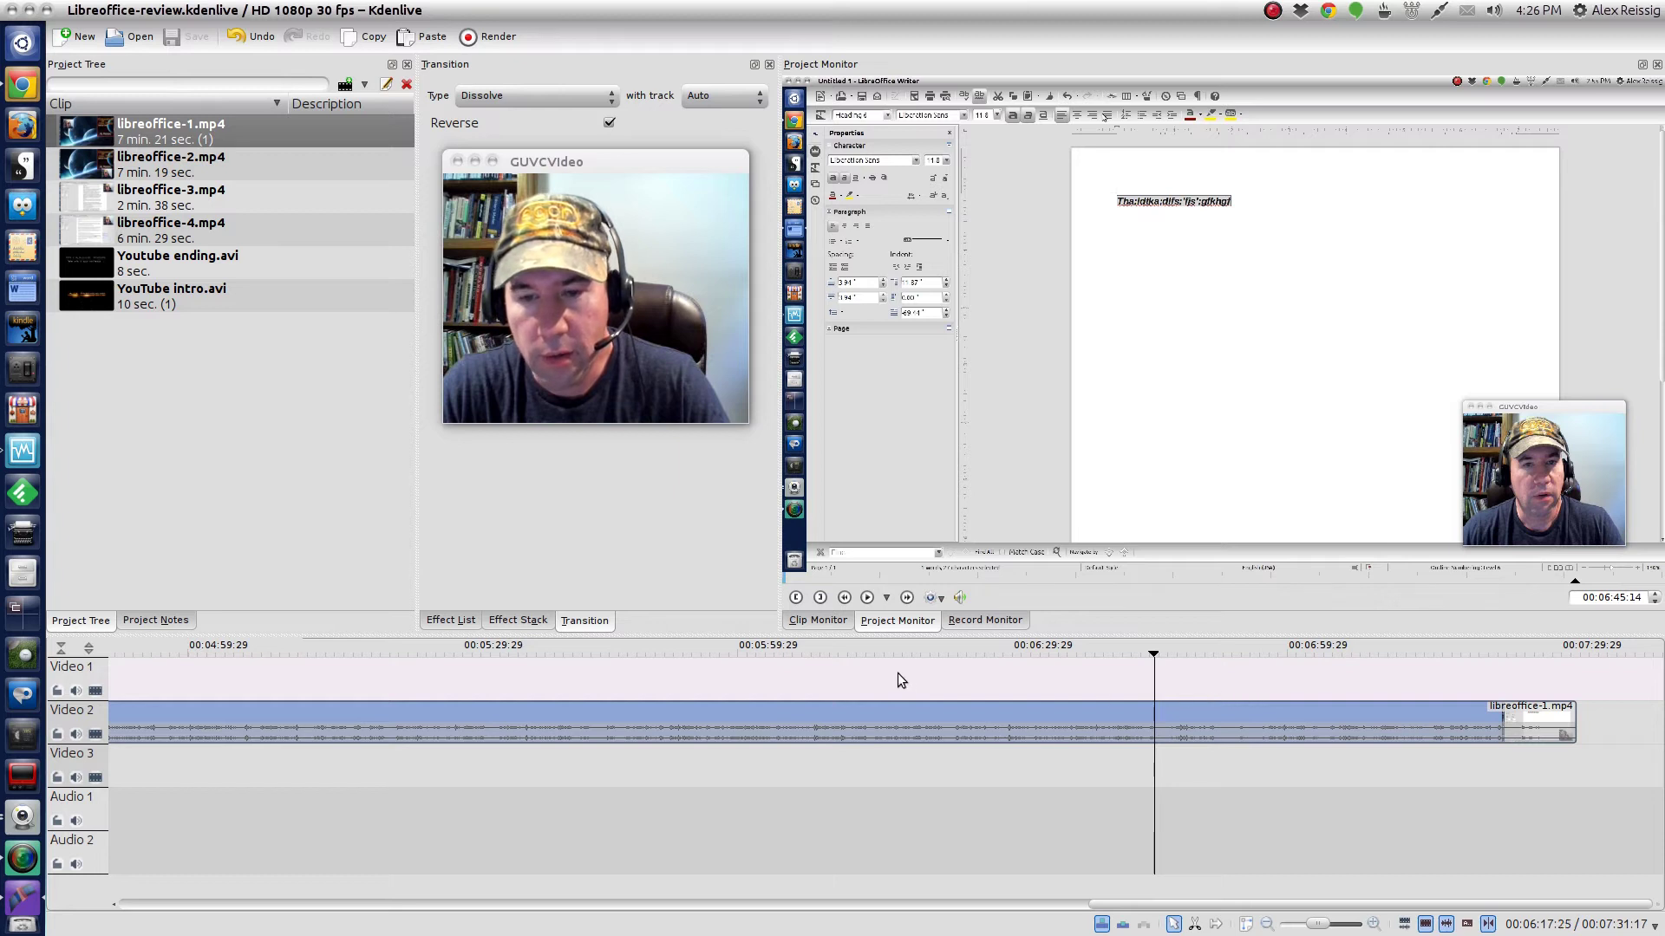
left_click(991, 672)
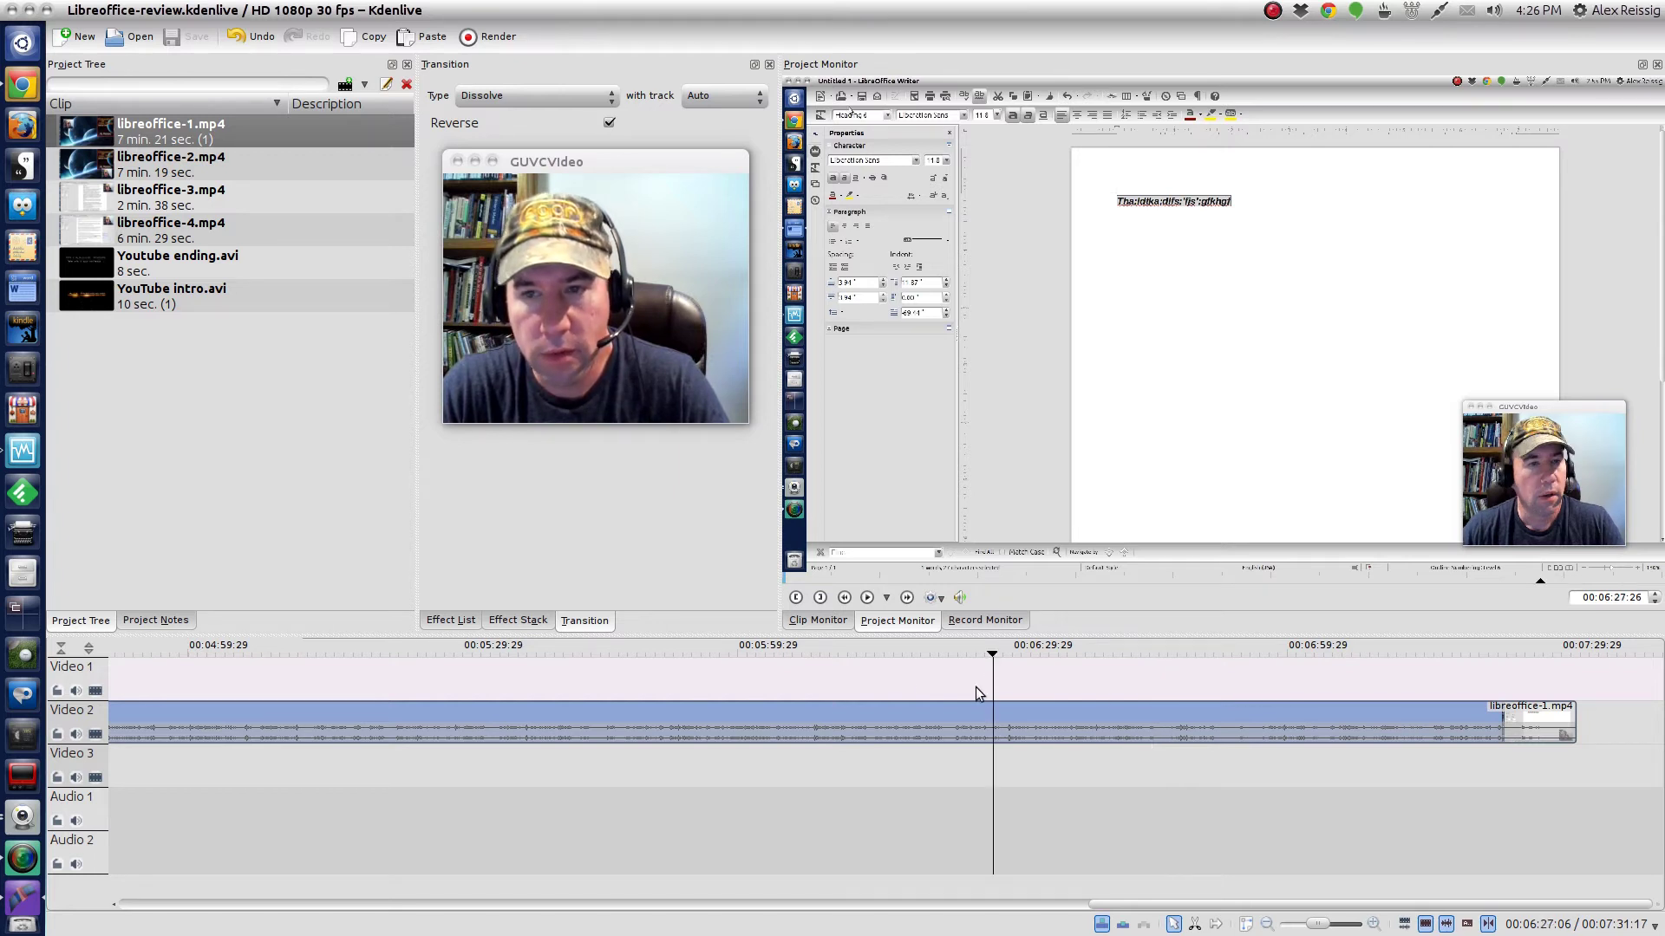
left_click(881, 649)
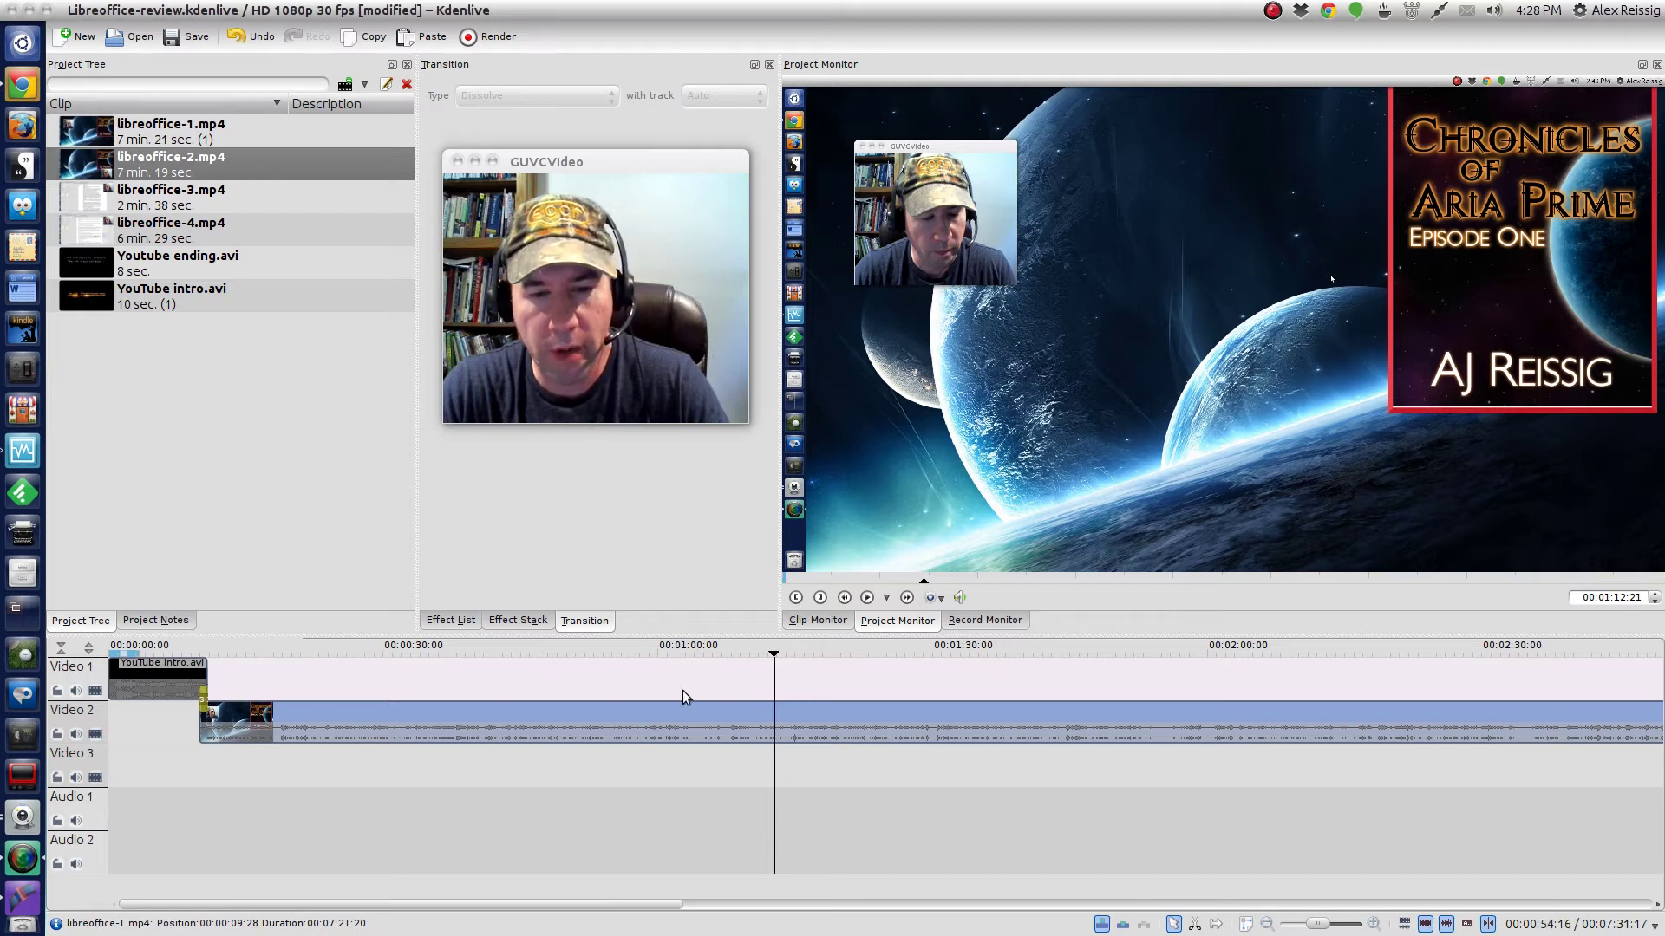
- Scrub the ruler through about 1:19, 1:27, 1:34 and 1:52, settling back at 1:35
left_click(835, 653)
left_click(903, 653)
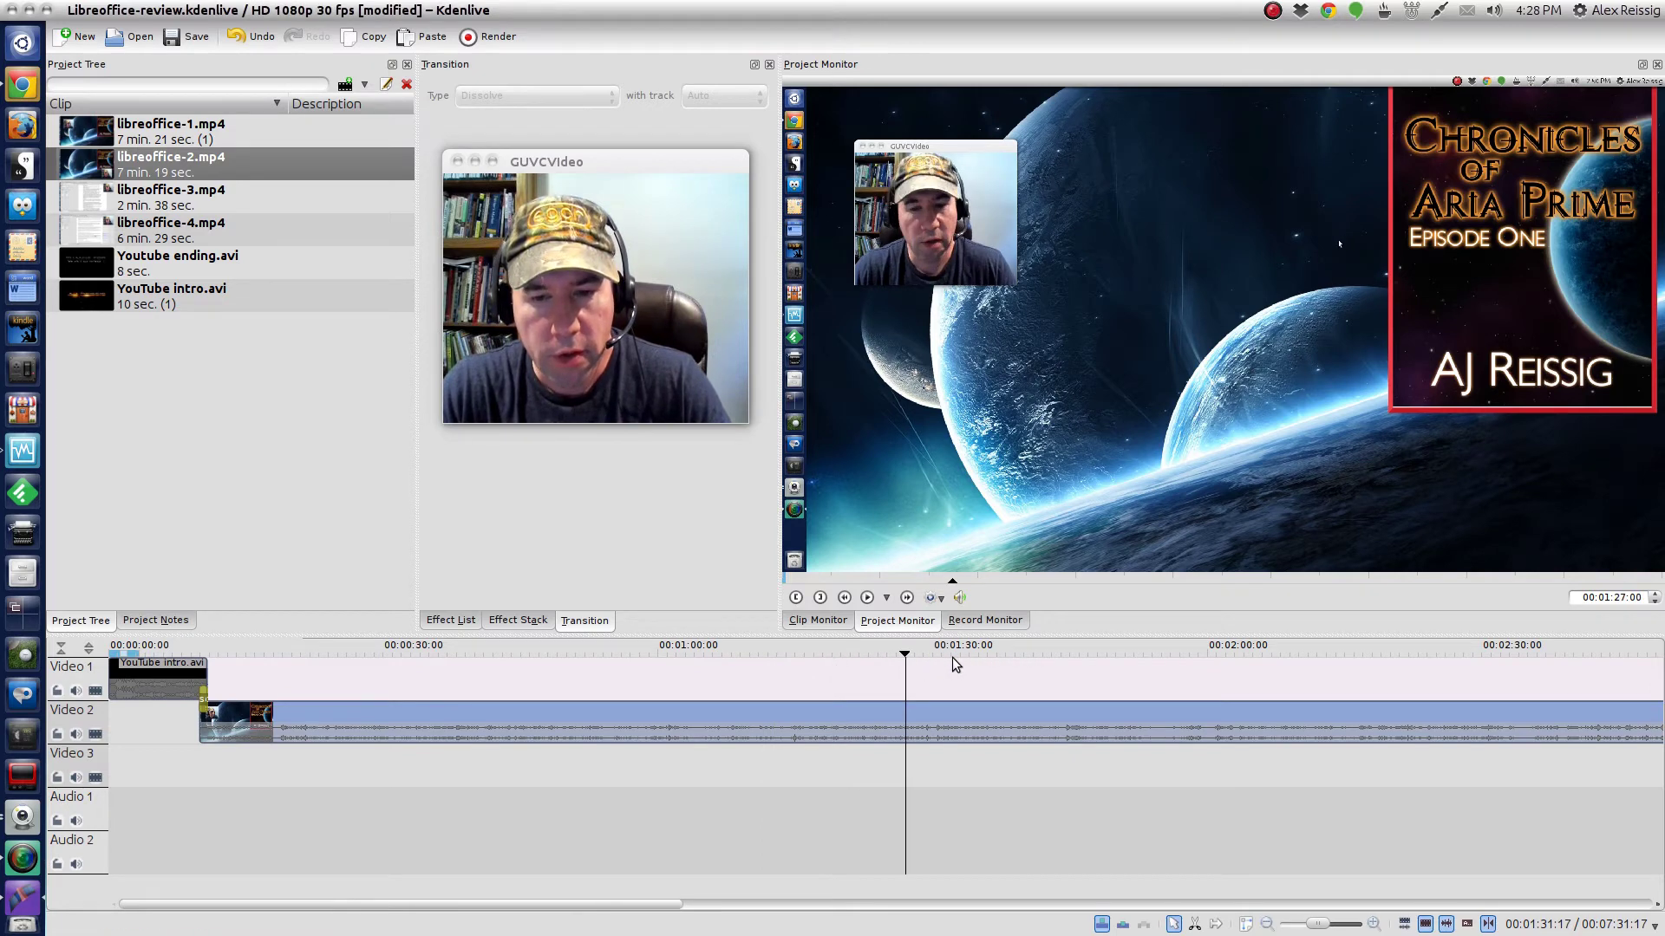
left_click(1032, 652)
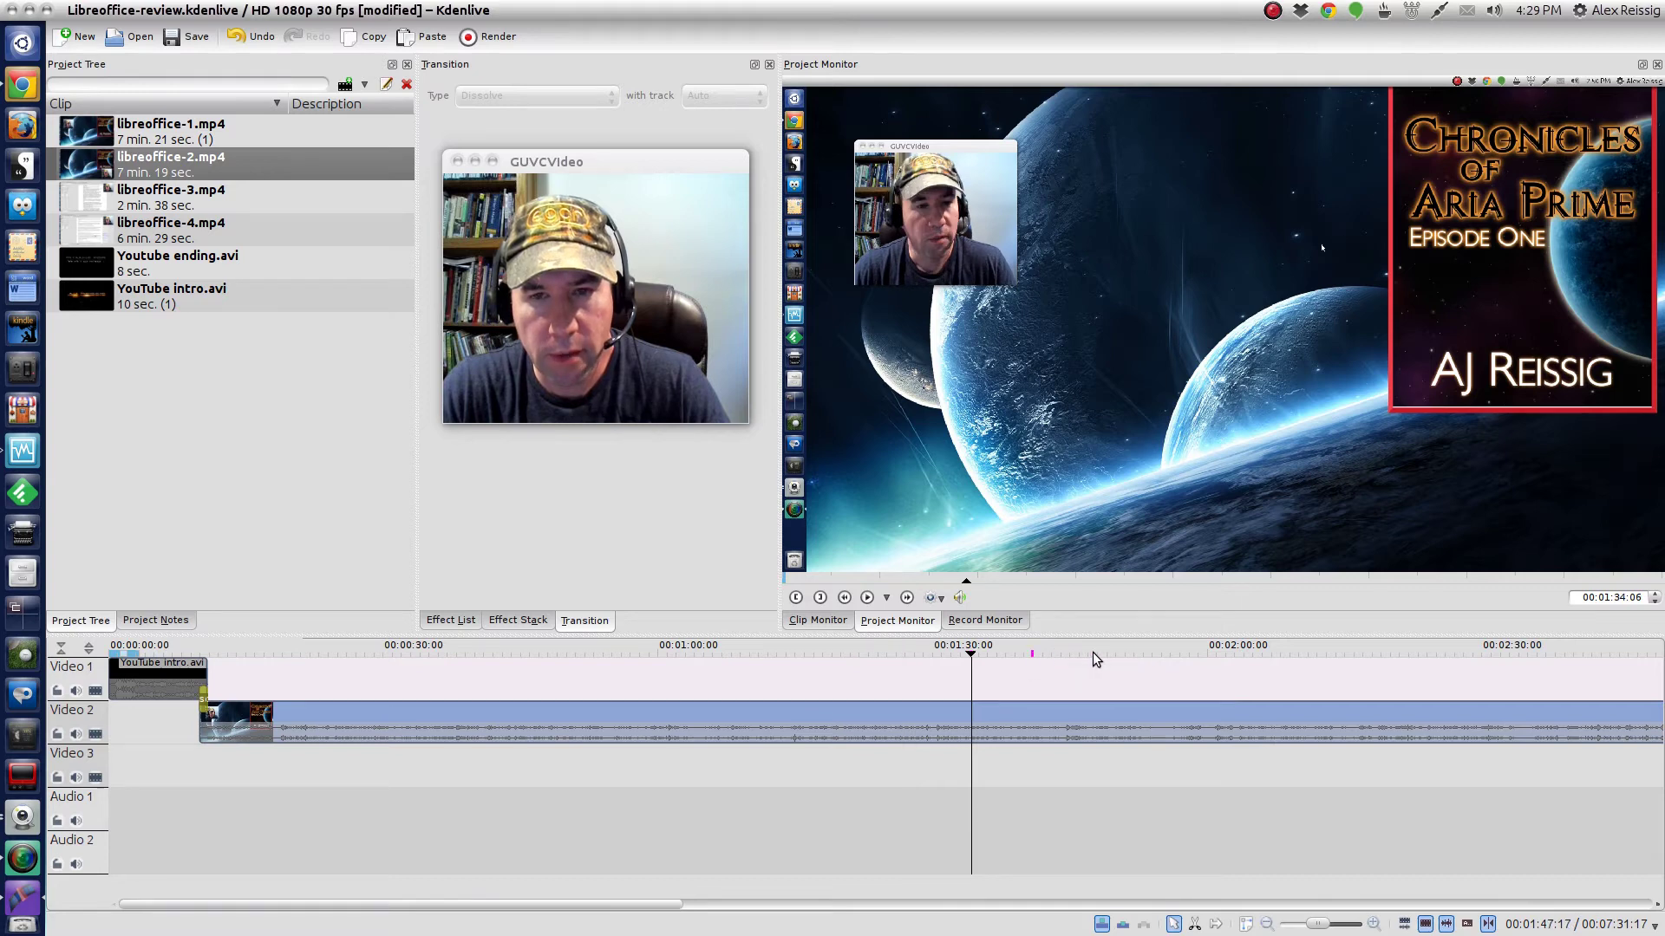
left_click(1138, 654)
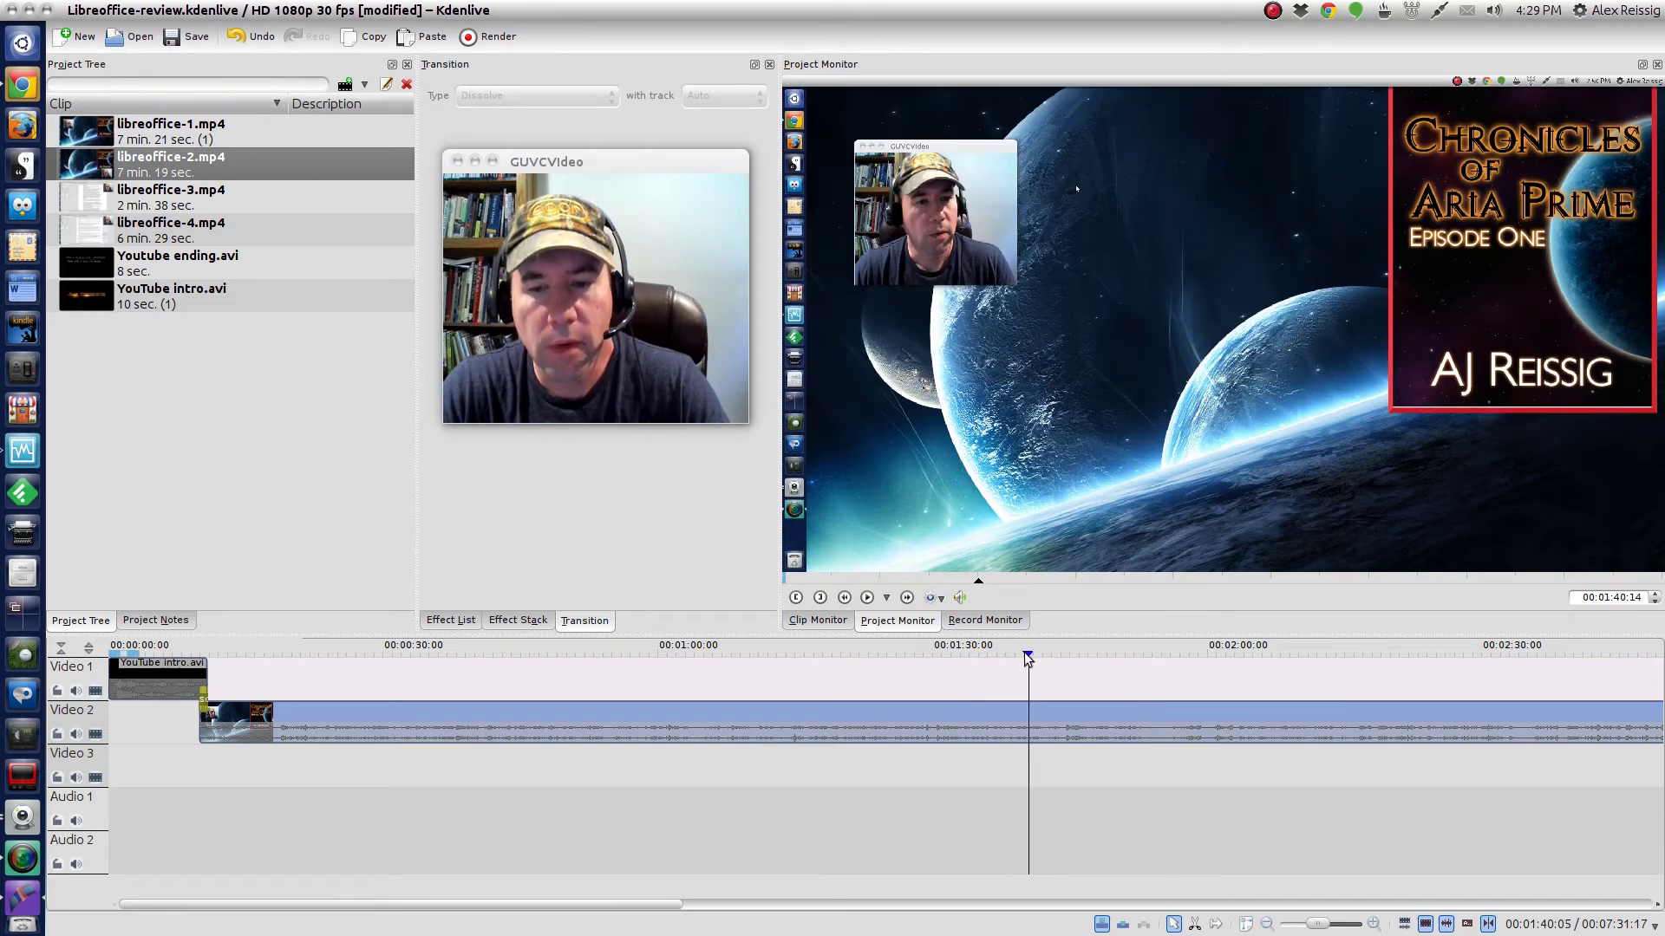
left_click(983, 649)
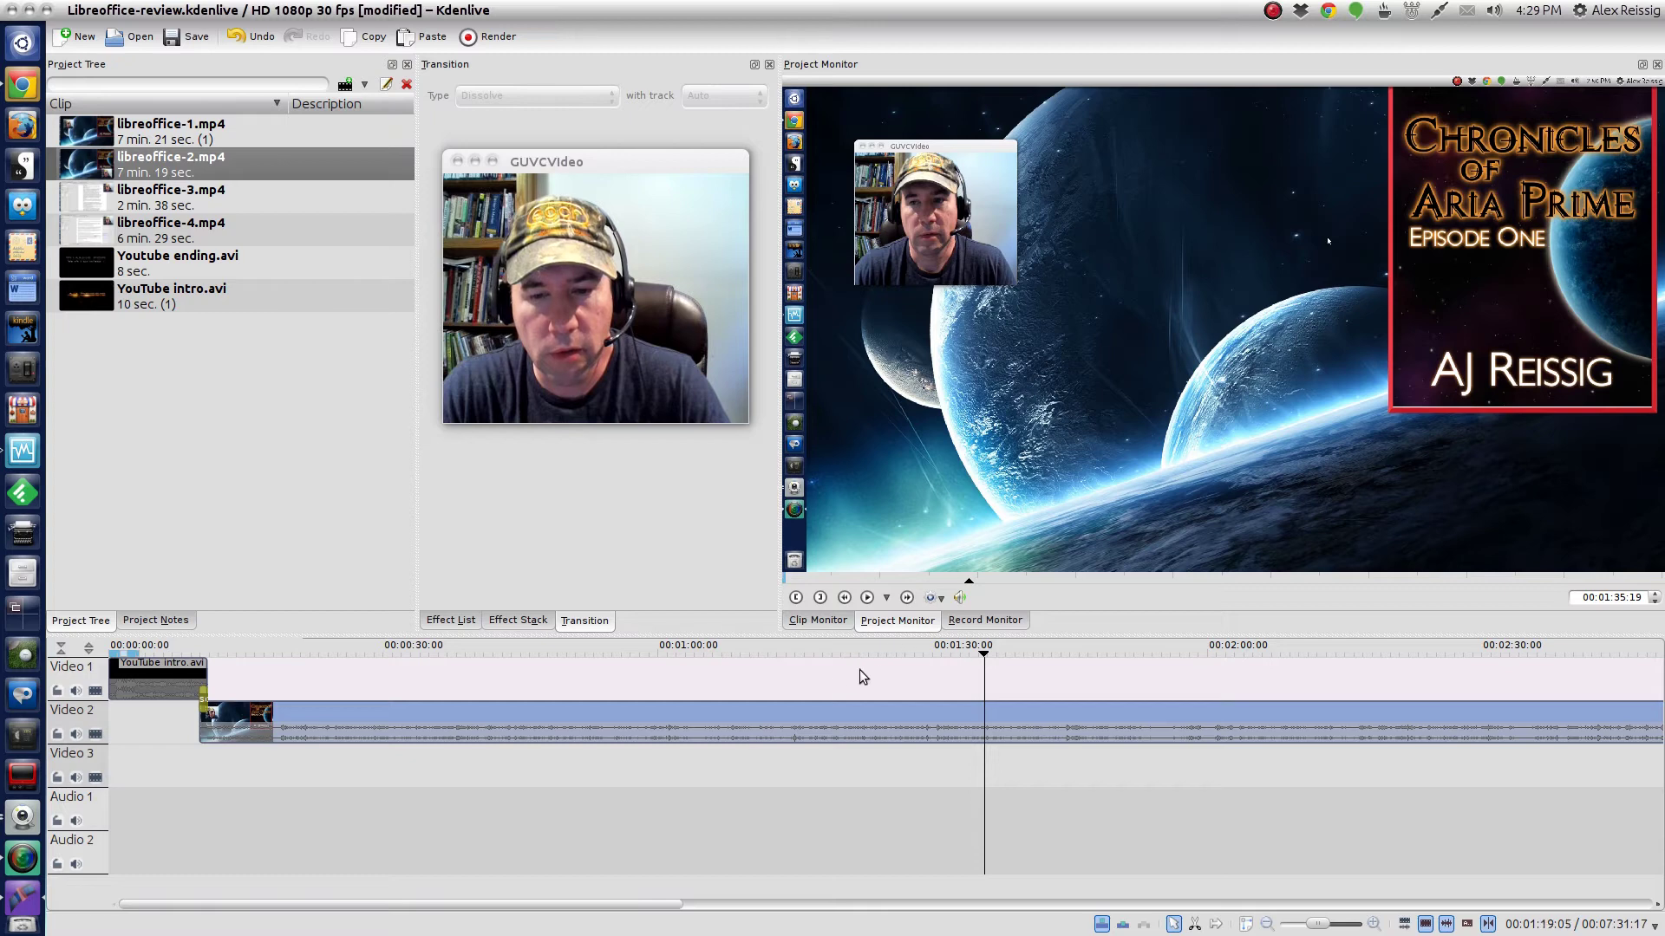
- Play from 1:35 and stop playback exactly at 00:01:52:18
left_click(866, 597)
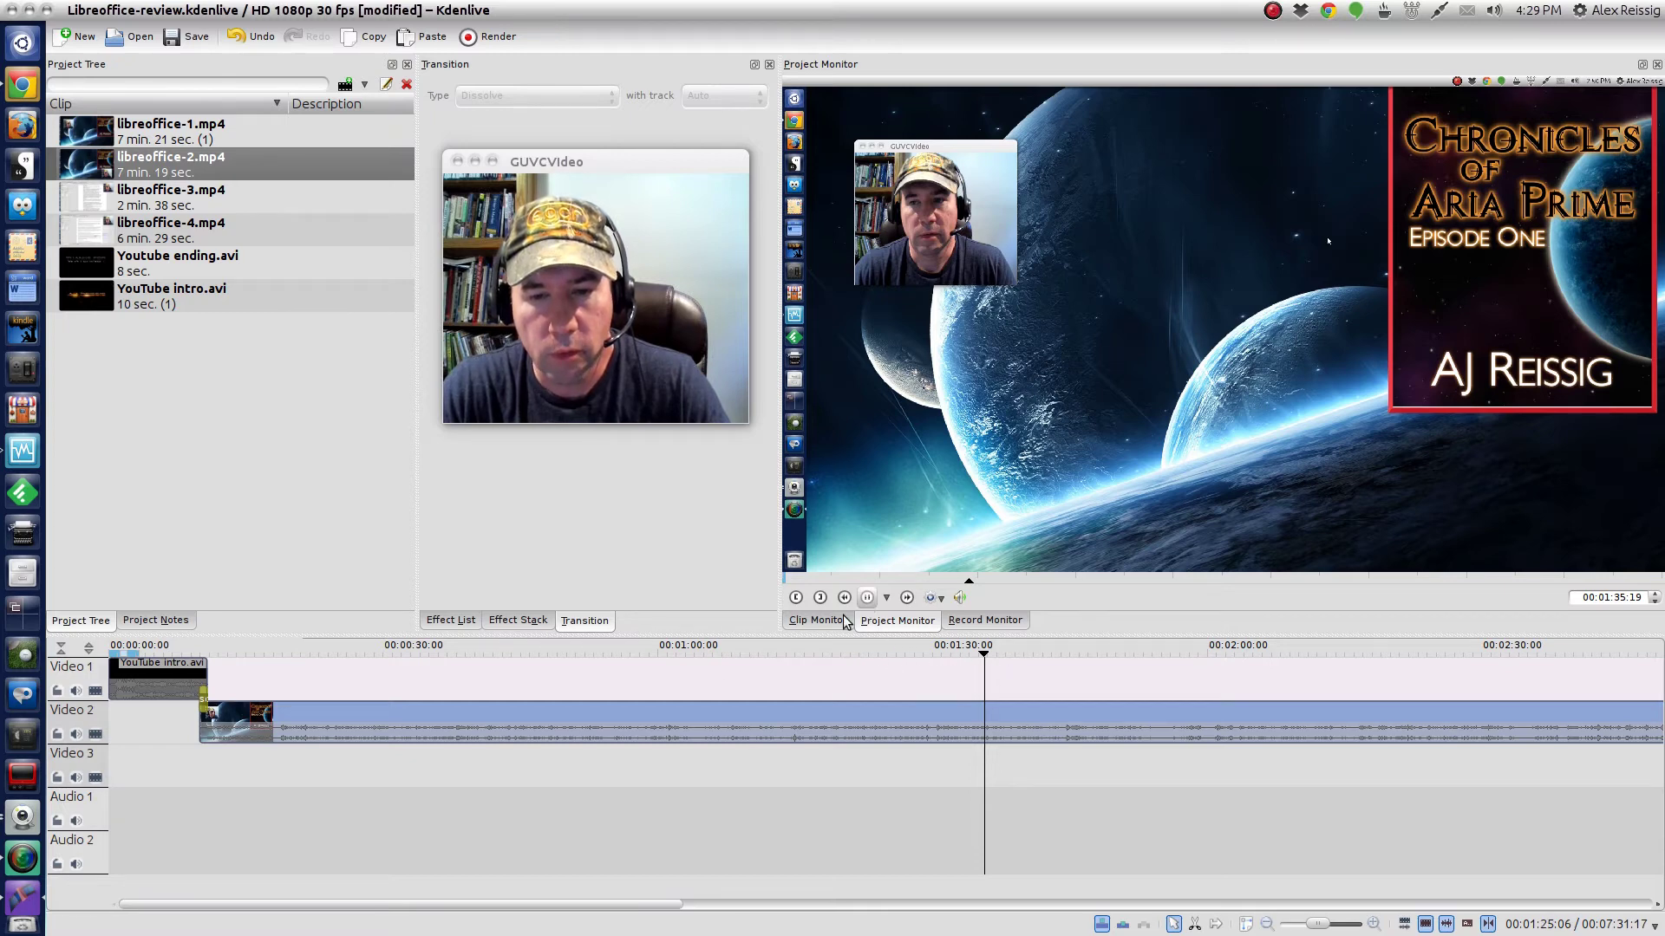
key("space")
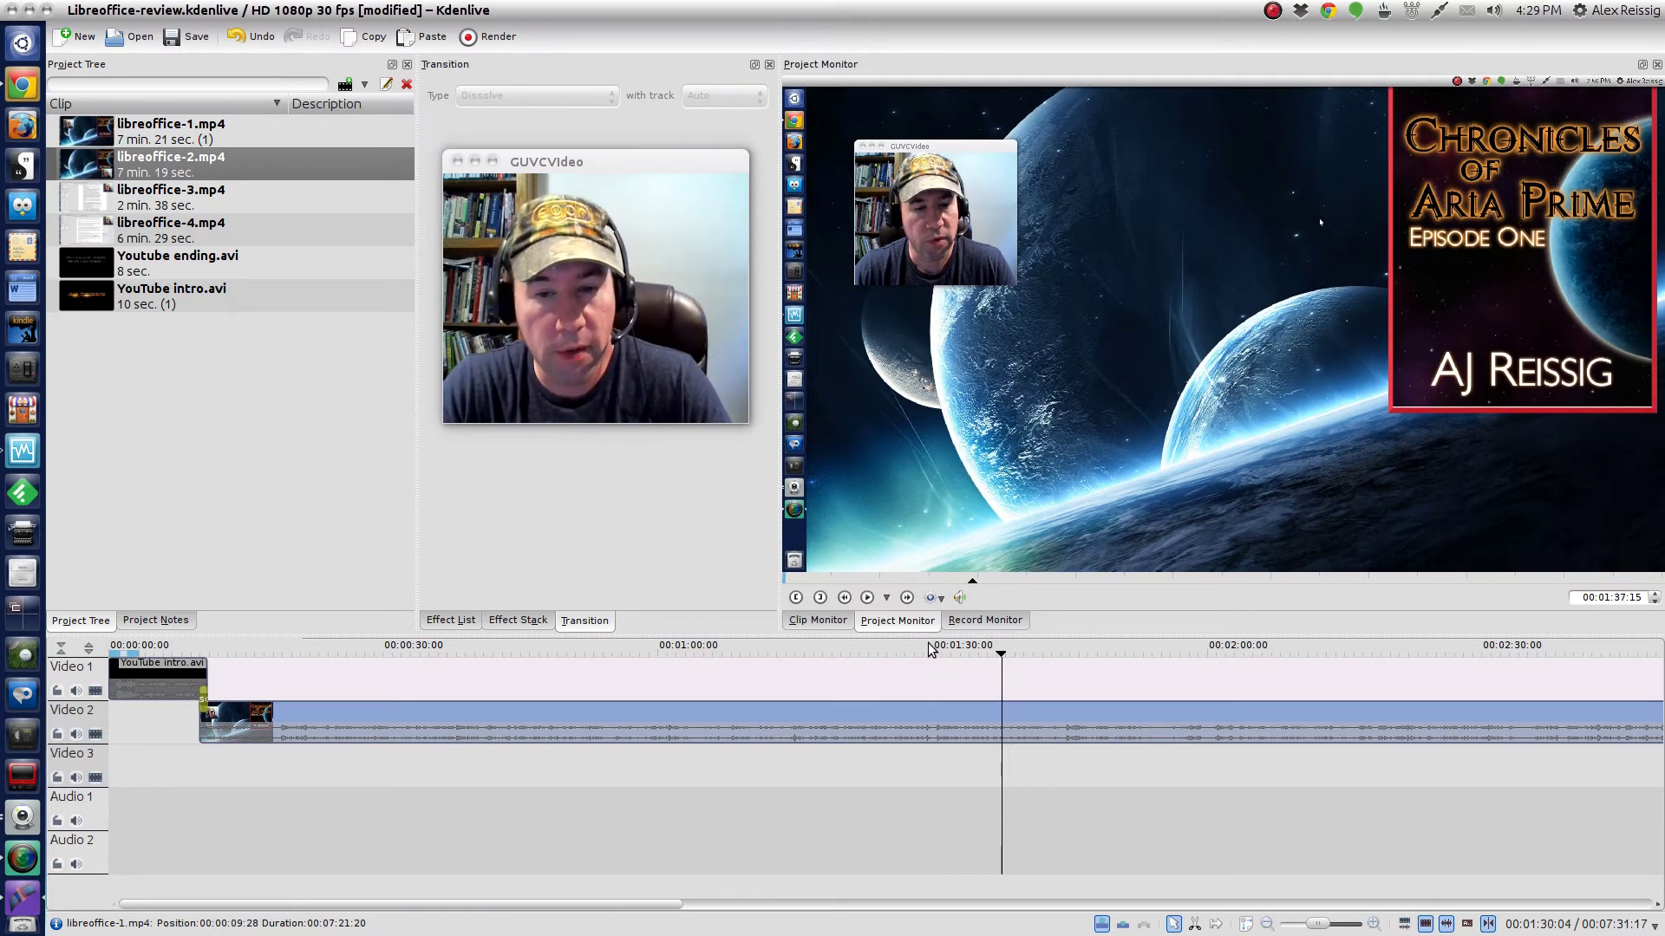
left_click(867, 597)
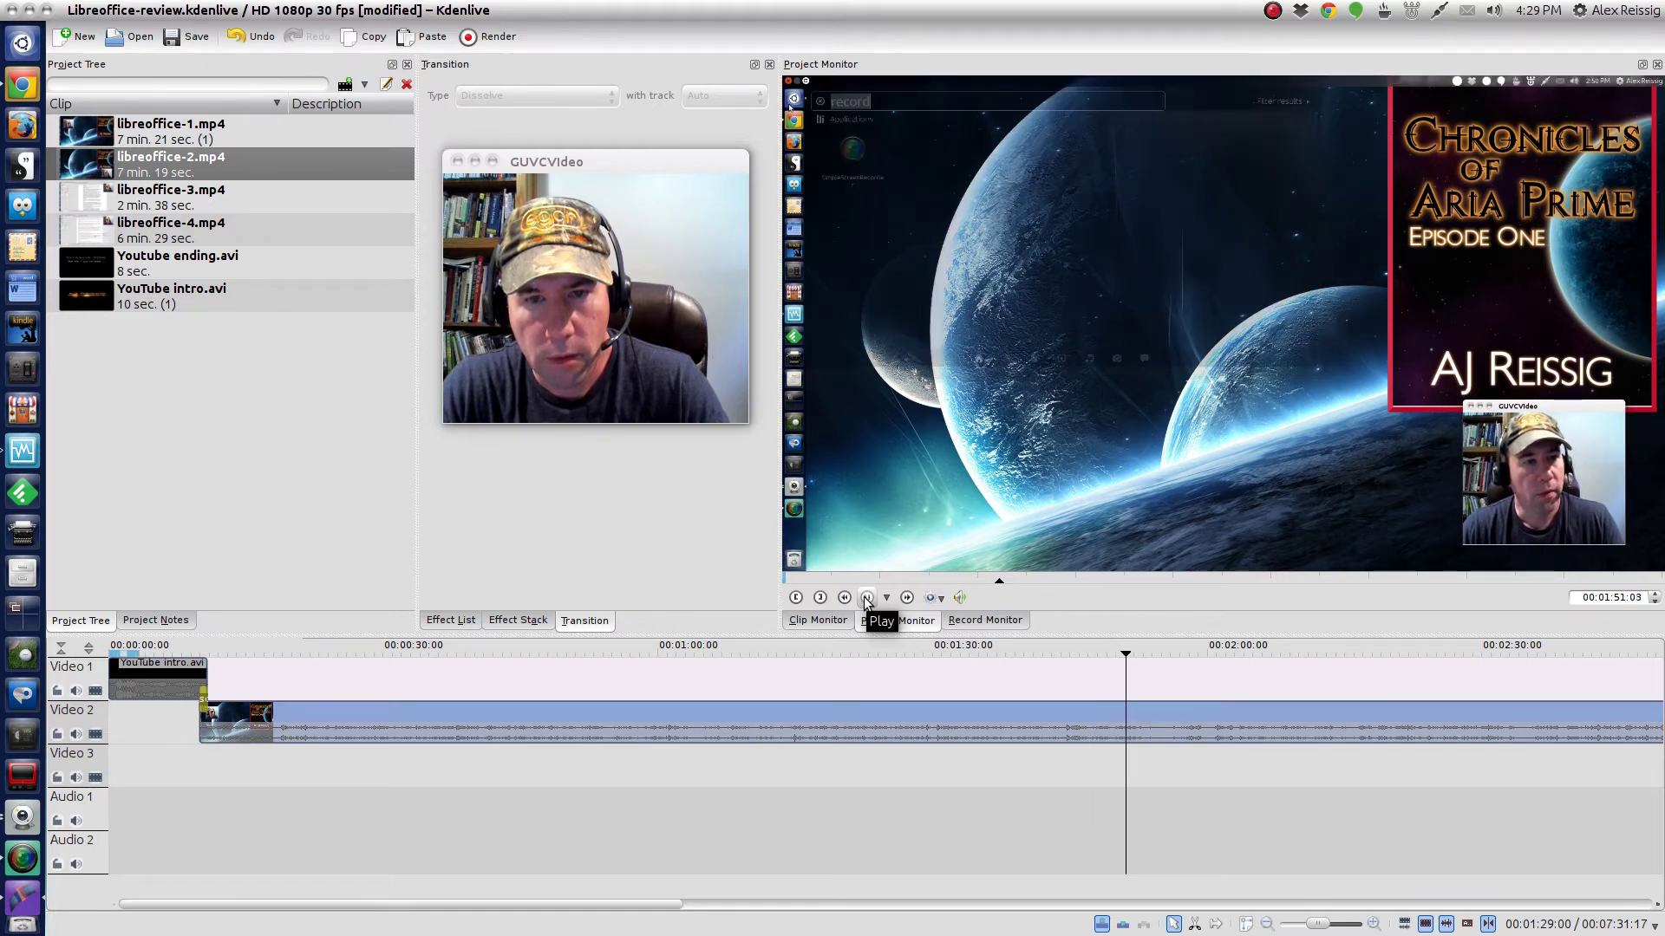
left_click(866, 598)
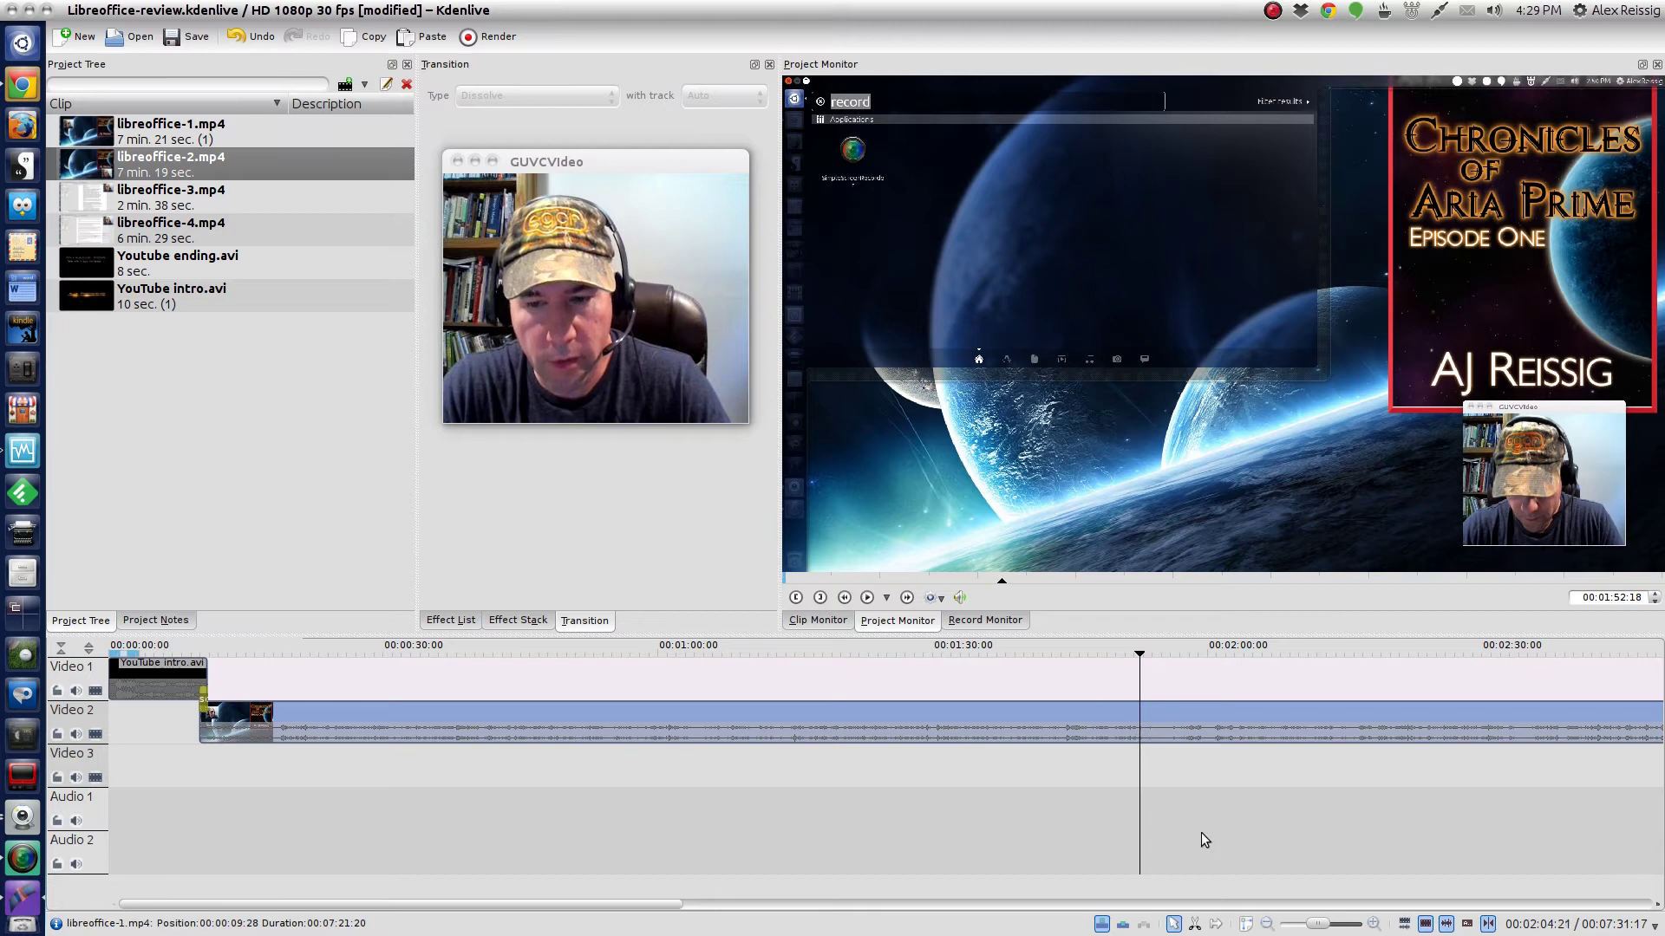
- Split libreoffice-1.mp4 on Video 2 at 00:01:52:18 and delete the part after the cut
right_click(1203, 719)
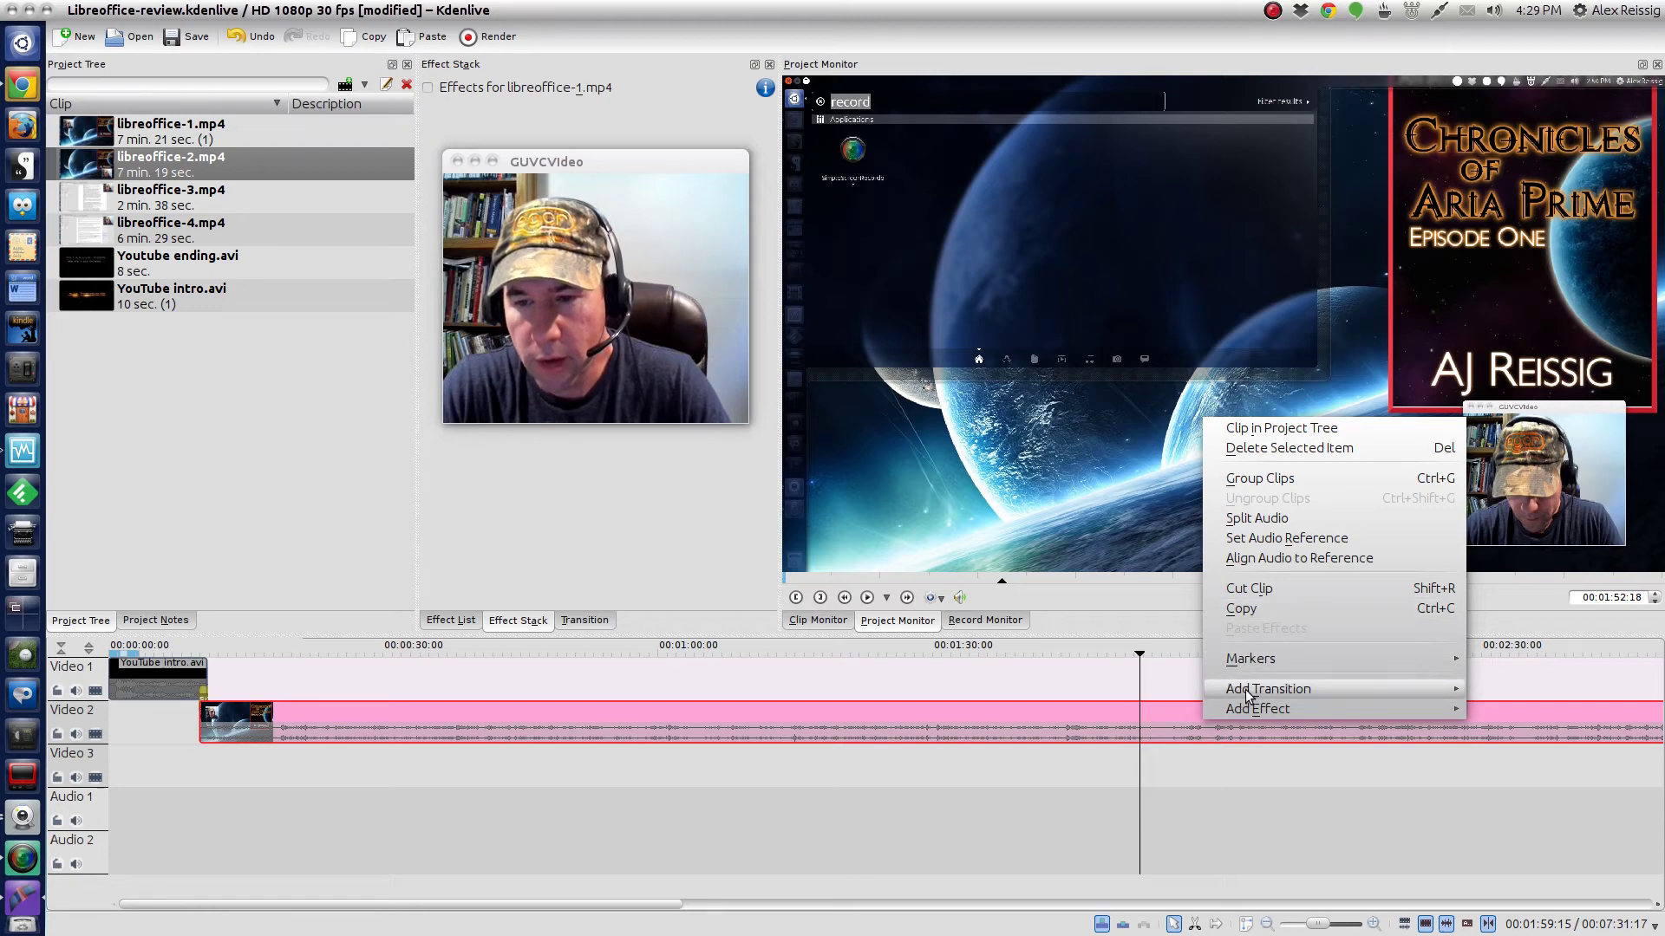
mouse_move(1244, 663)
left_click(1248, 589)
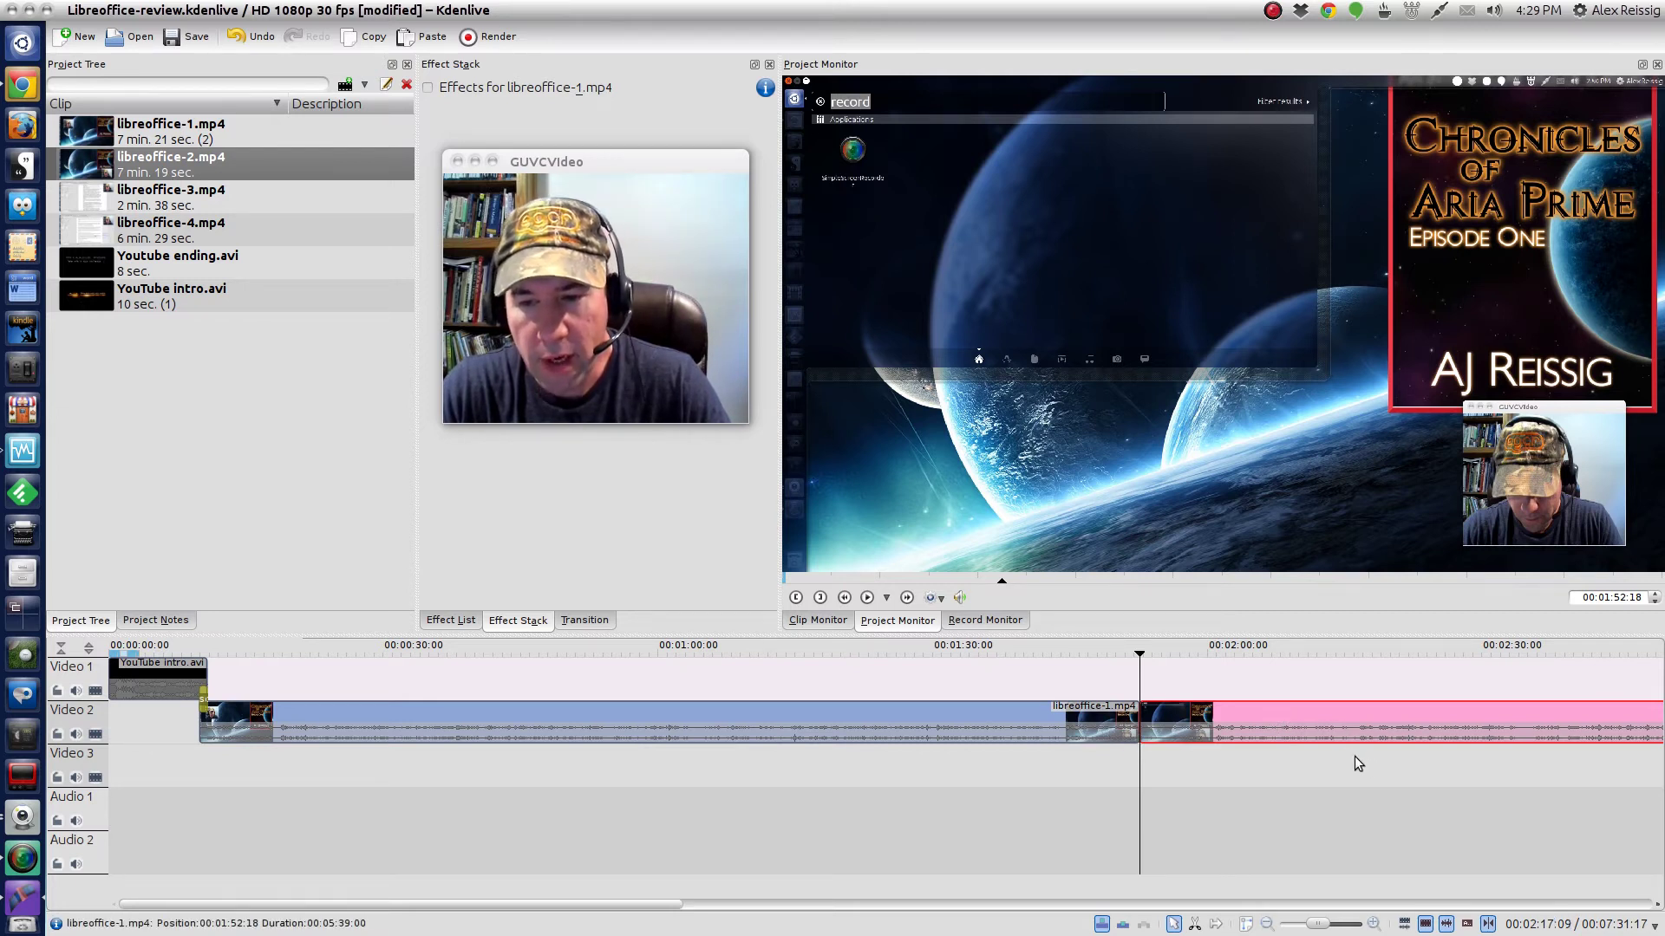
key("Delete")
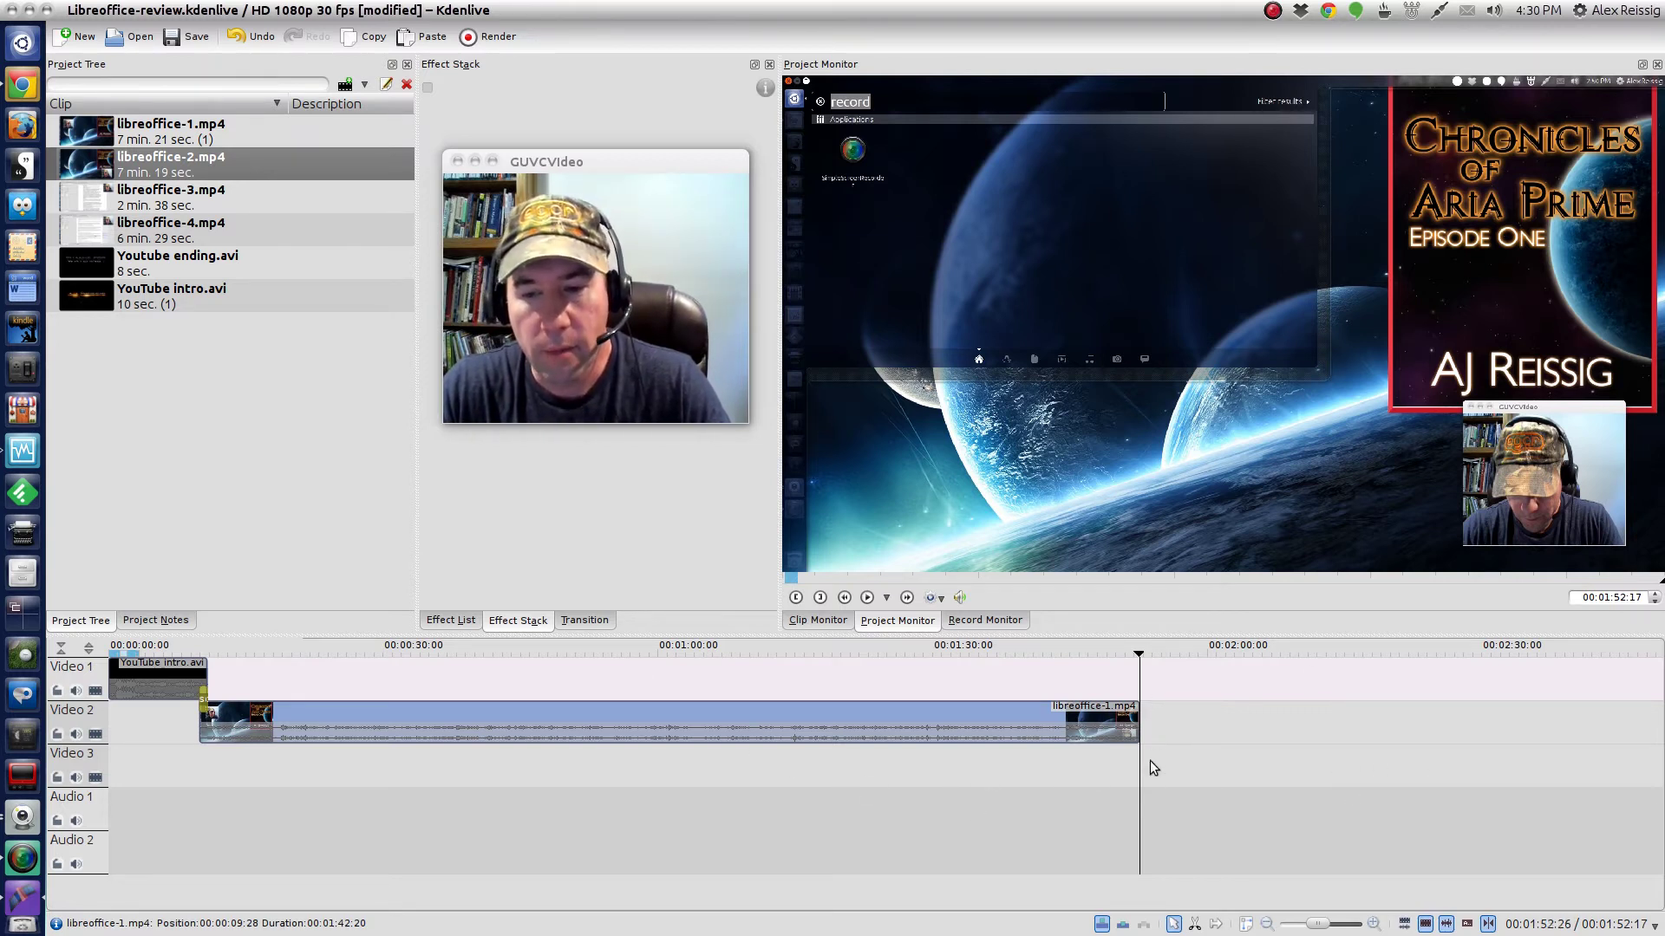
left_click_drag(1139, 659, 1039, 652)
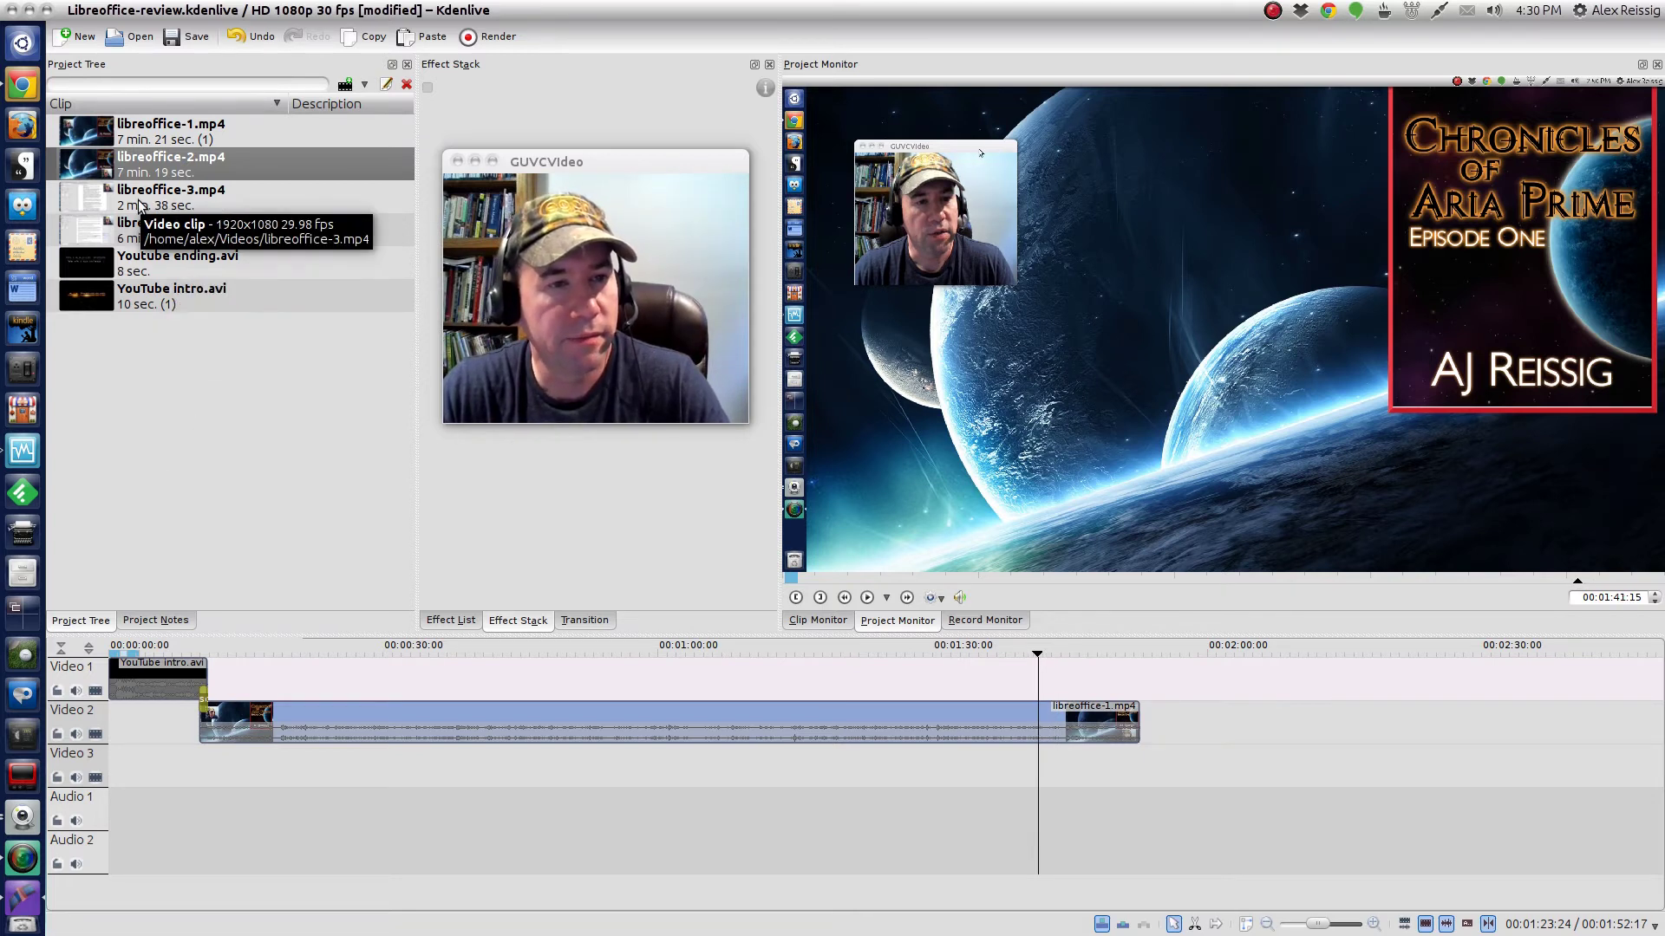
left_click_drag(137, 171, 1132, 684)
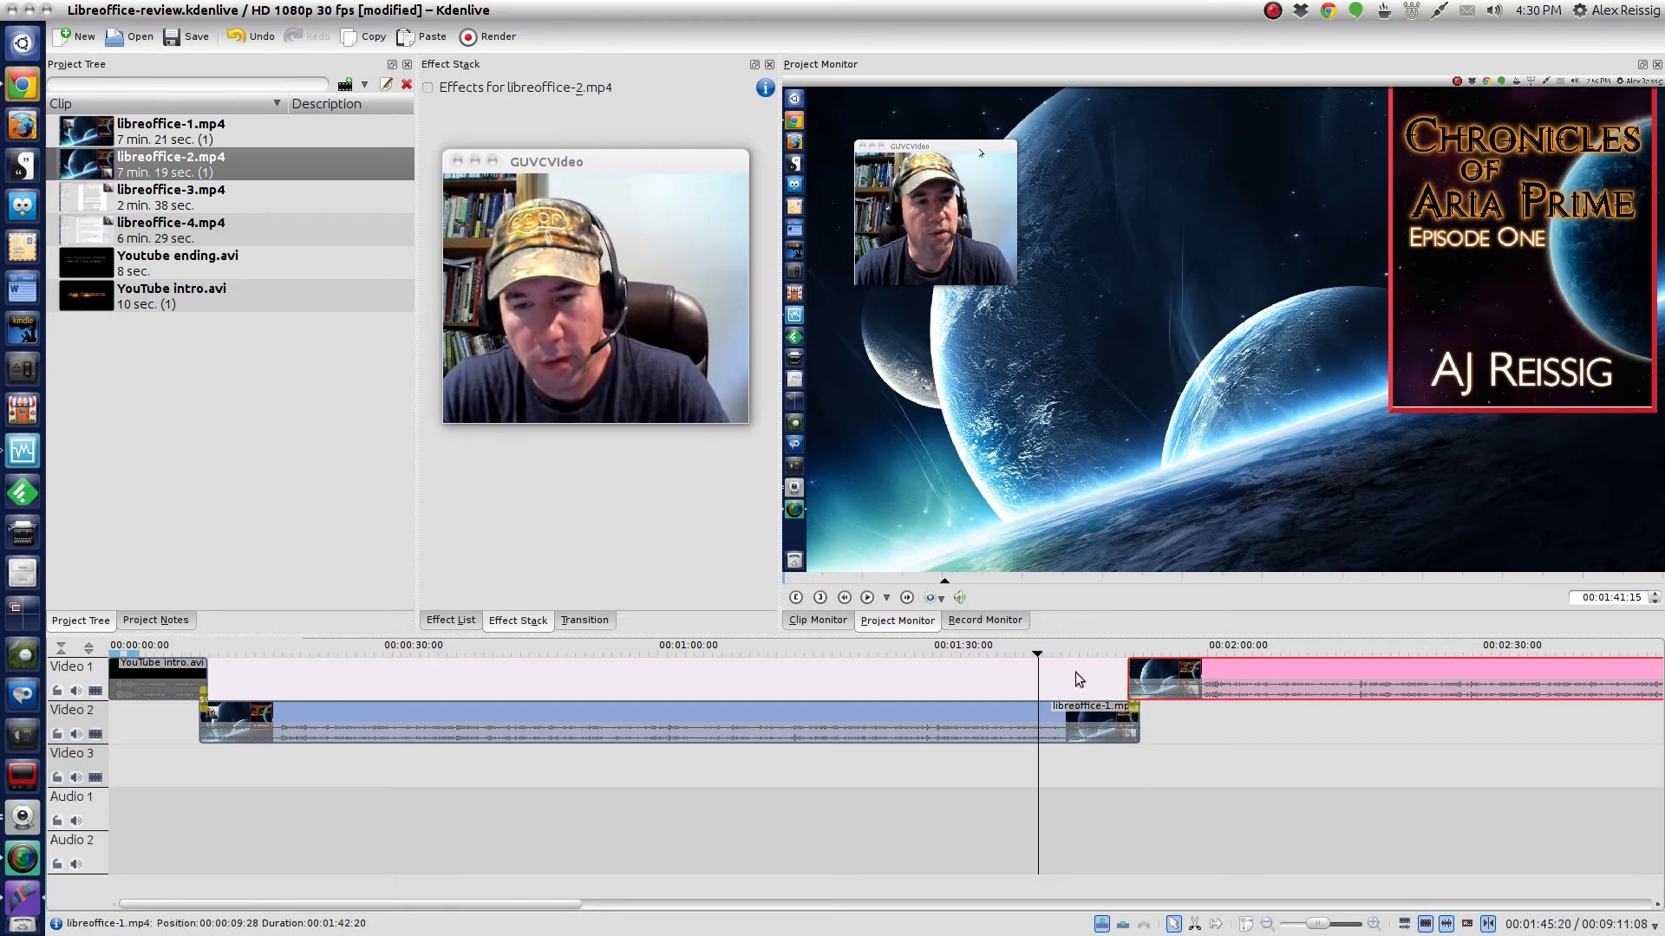
left_click(867, 598)
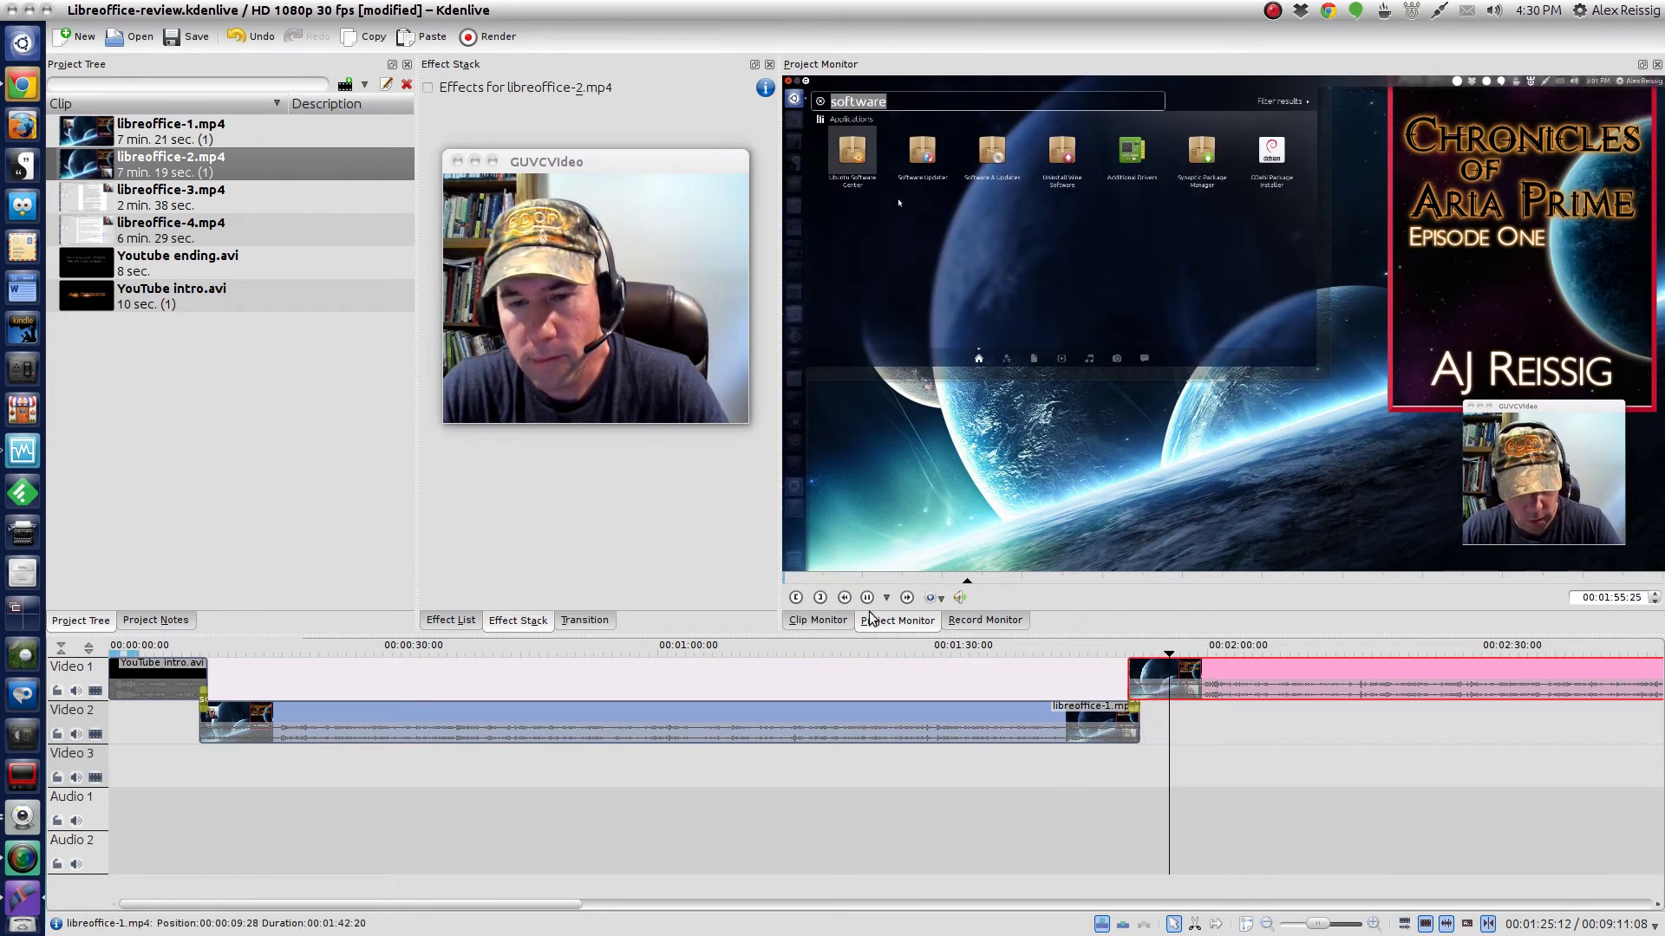
key("space")
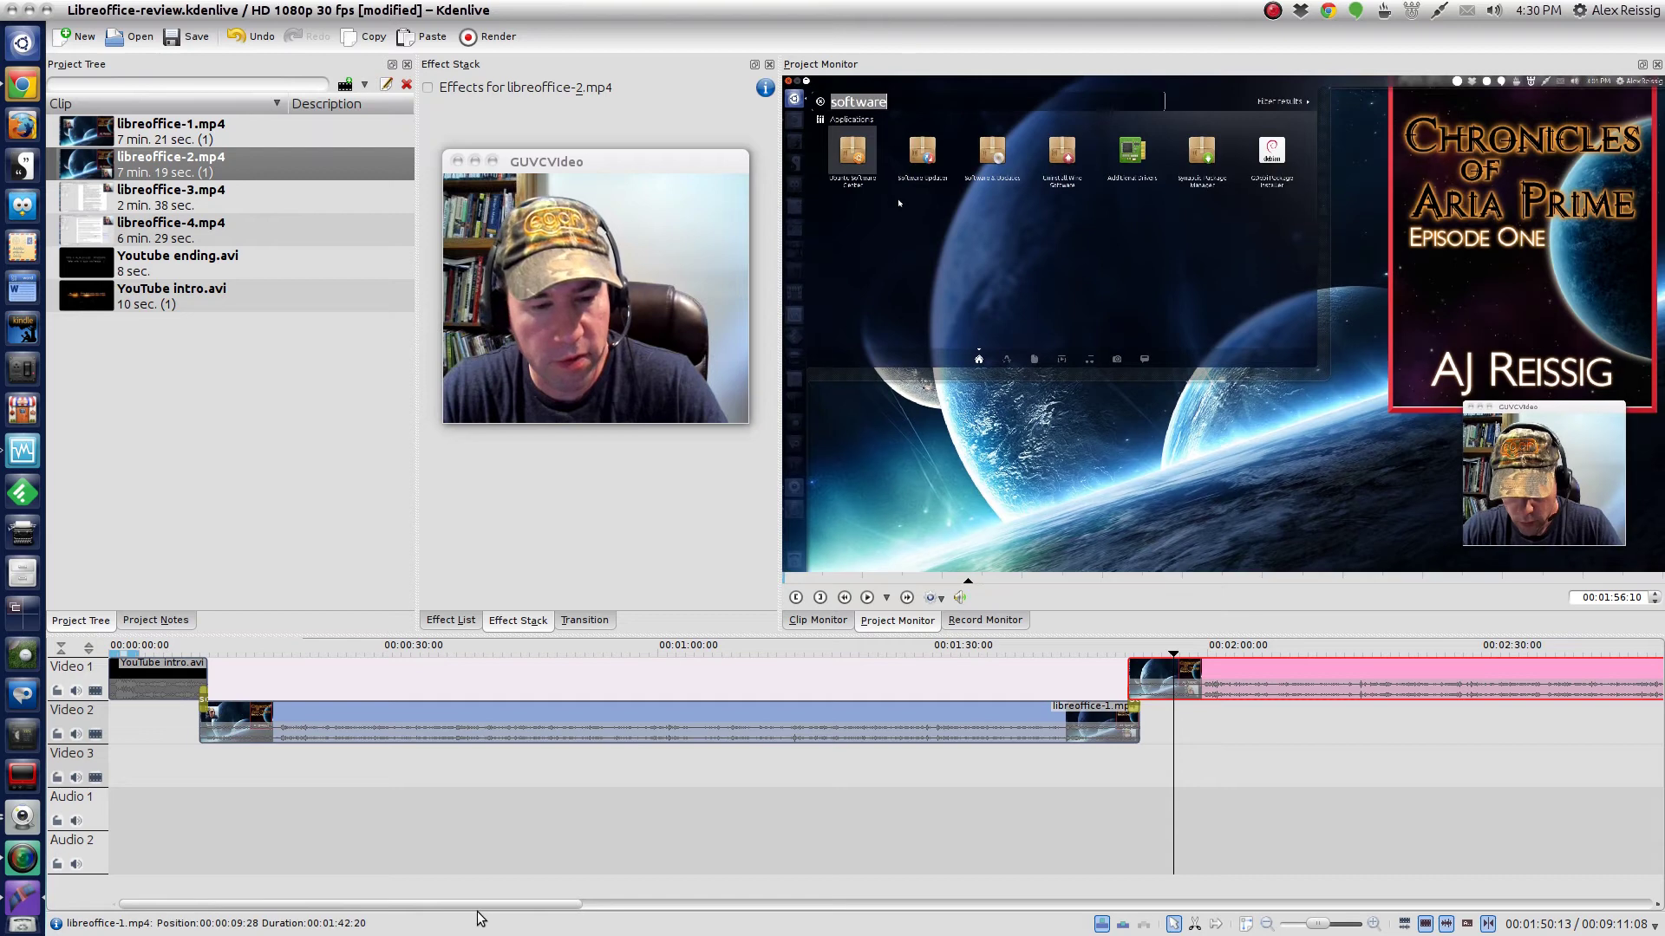
left_click(1106, 904)
left_click(1297, 906)
left_click(1349, 906)
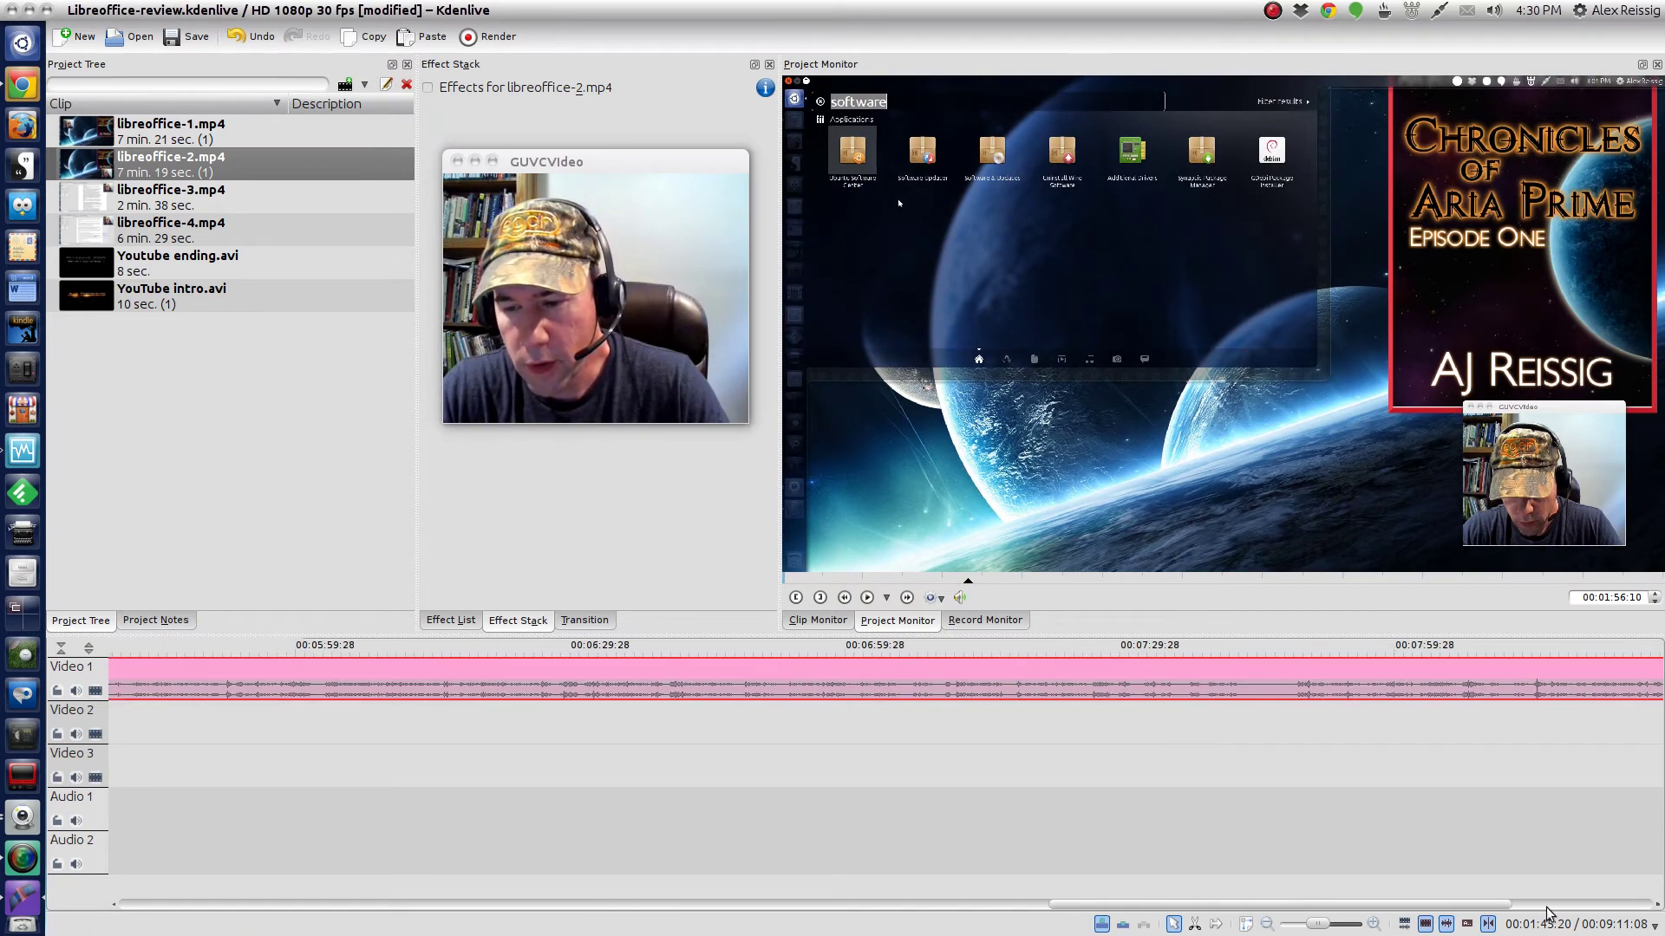
left_click(1633, 906)
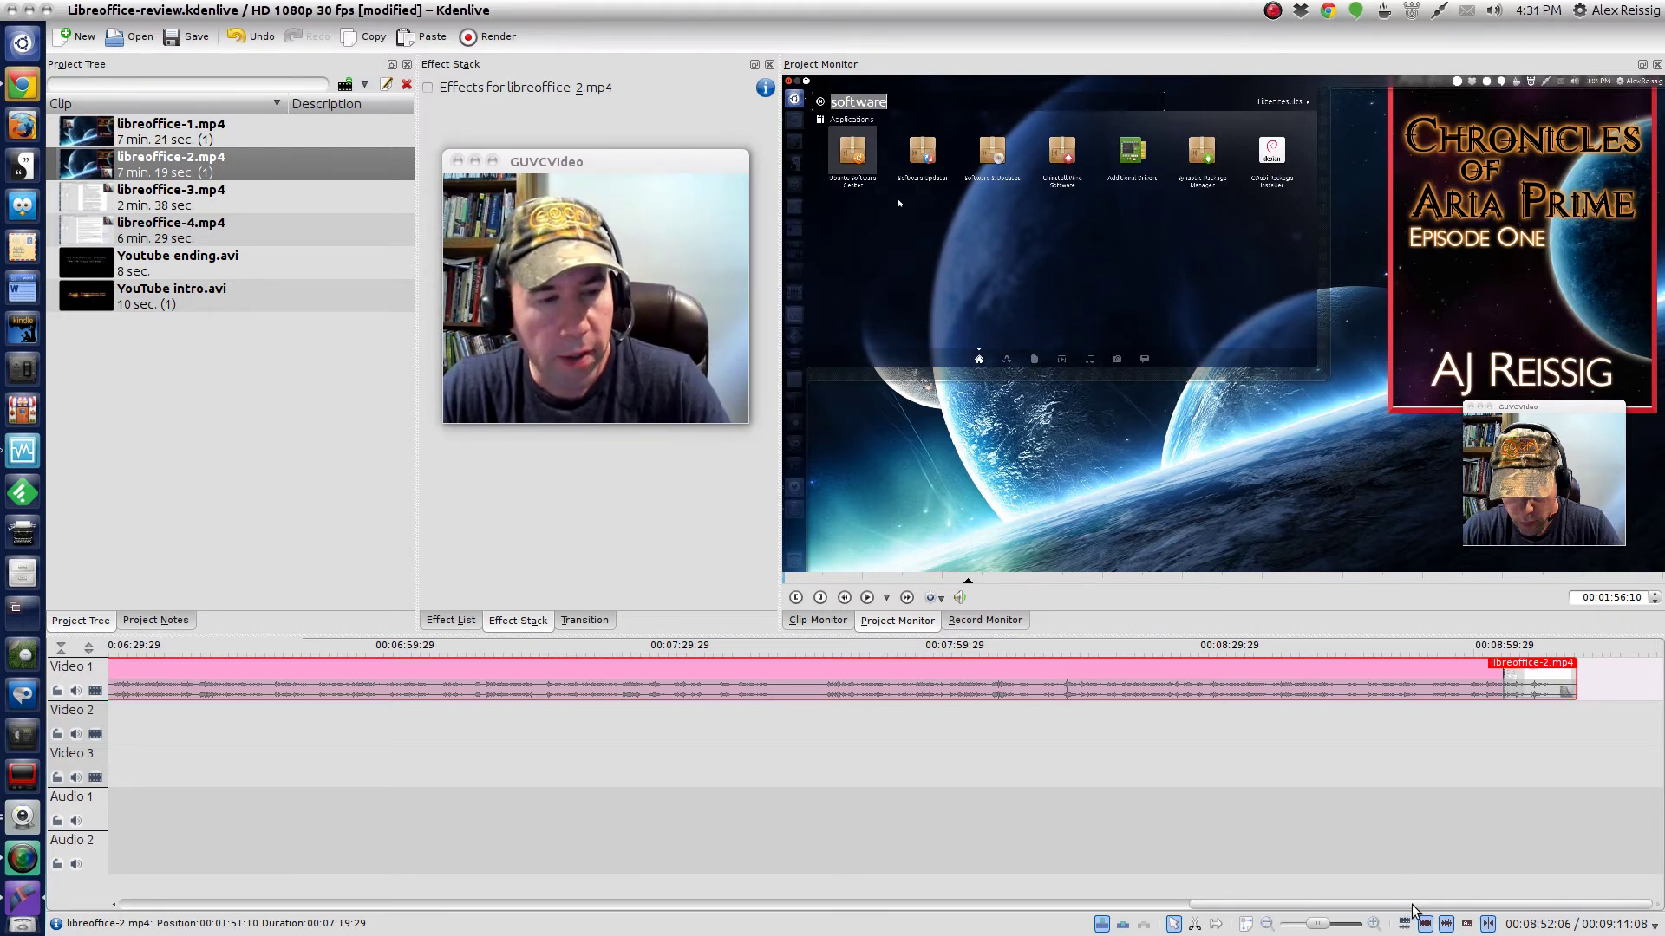
- Place libreoffice-3.mp4 on Video 2 and libreoffice-4.mp4 on Video 1 after libreoffice-2, overlapping their ends
left_click_drag(1413, 911, 305, 925)
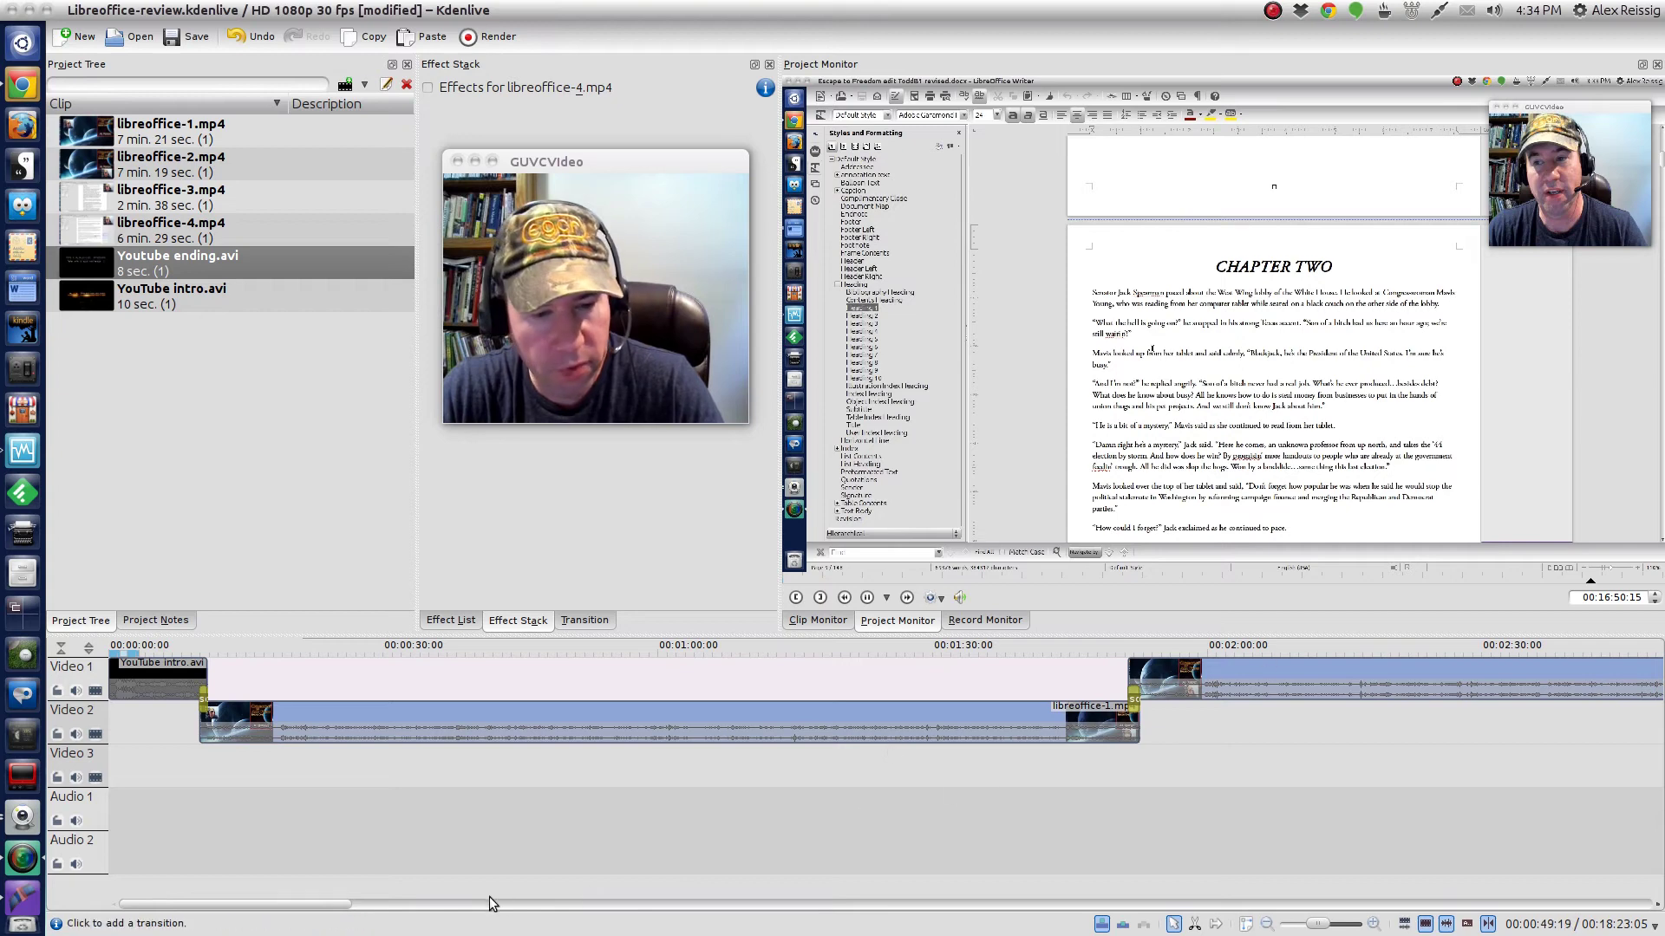
left_click_drag(279, 907, 937, 907)
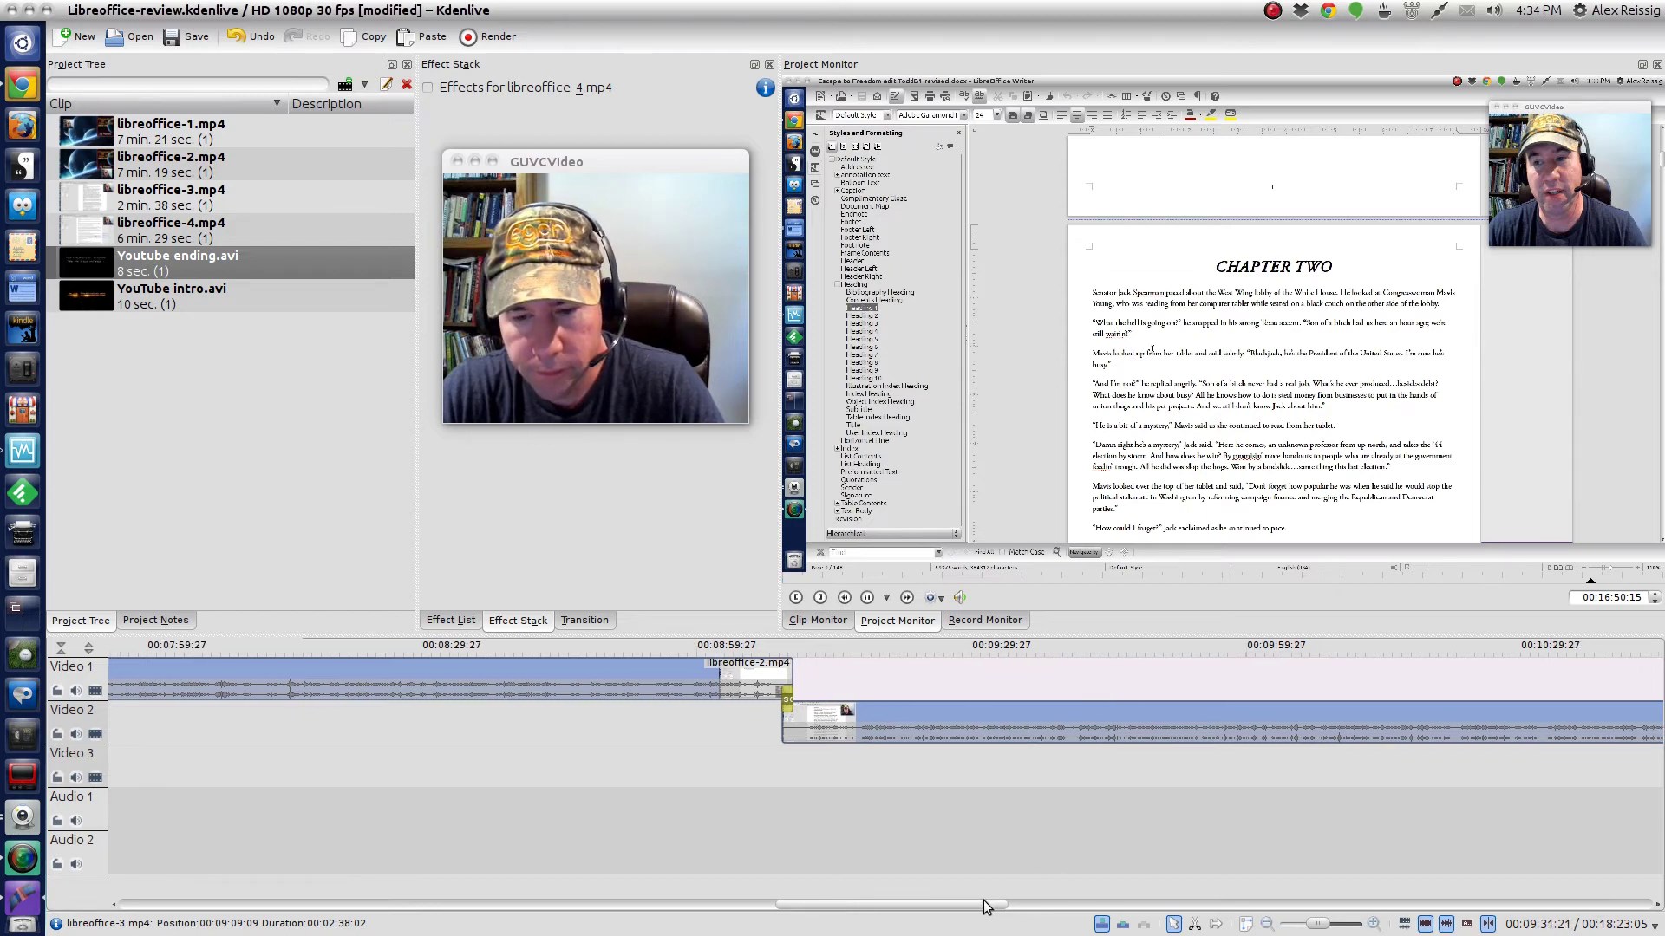
left_click_drag(984, 900, 1166, 901)
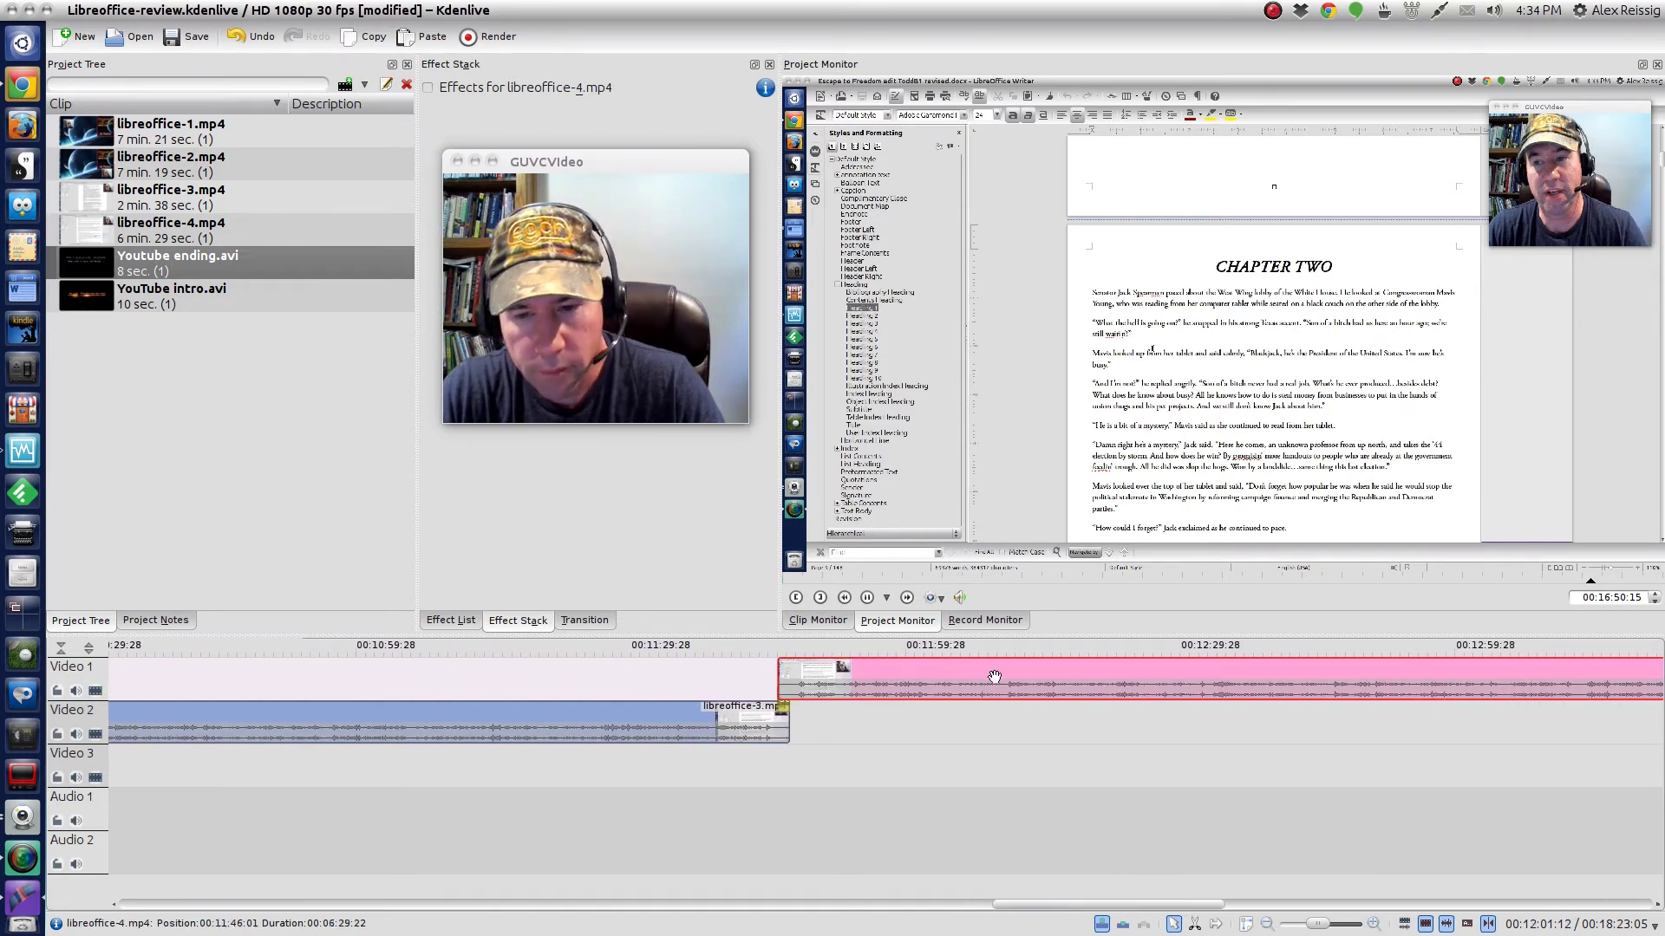
left_click_drag(985, 906, 130, 903)
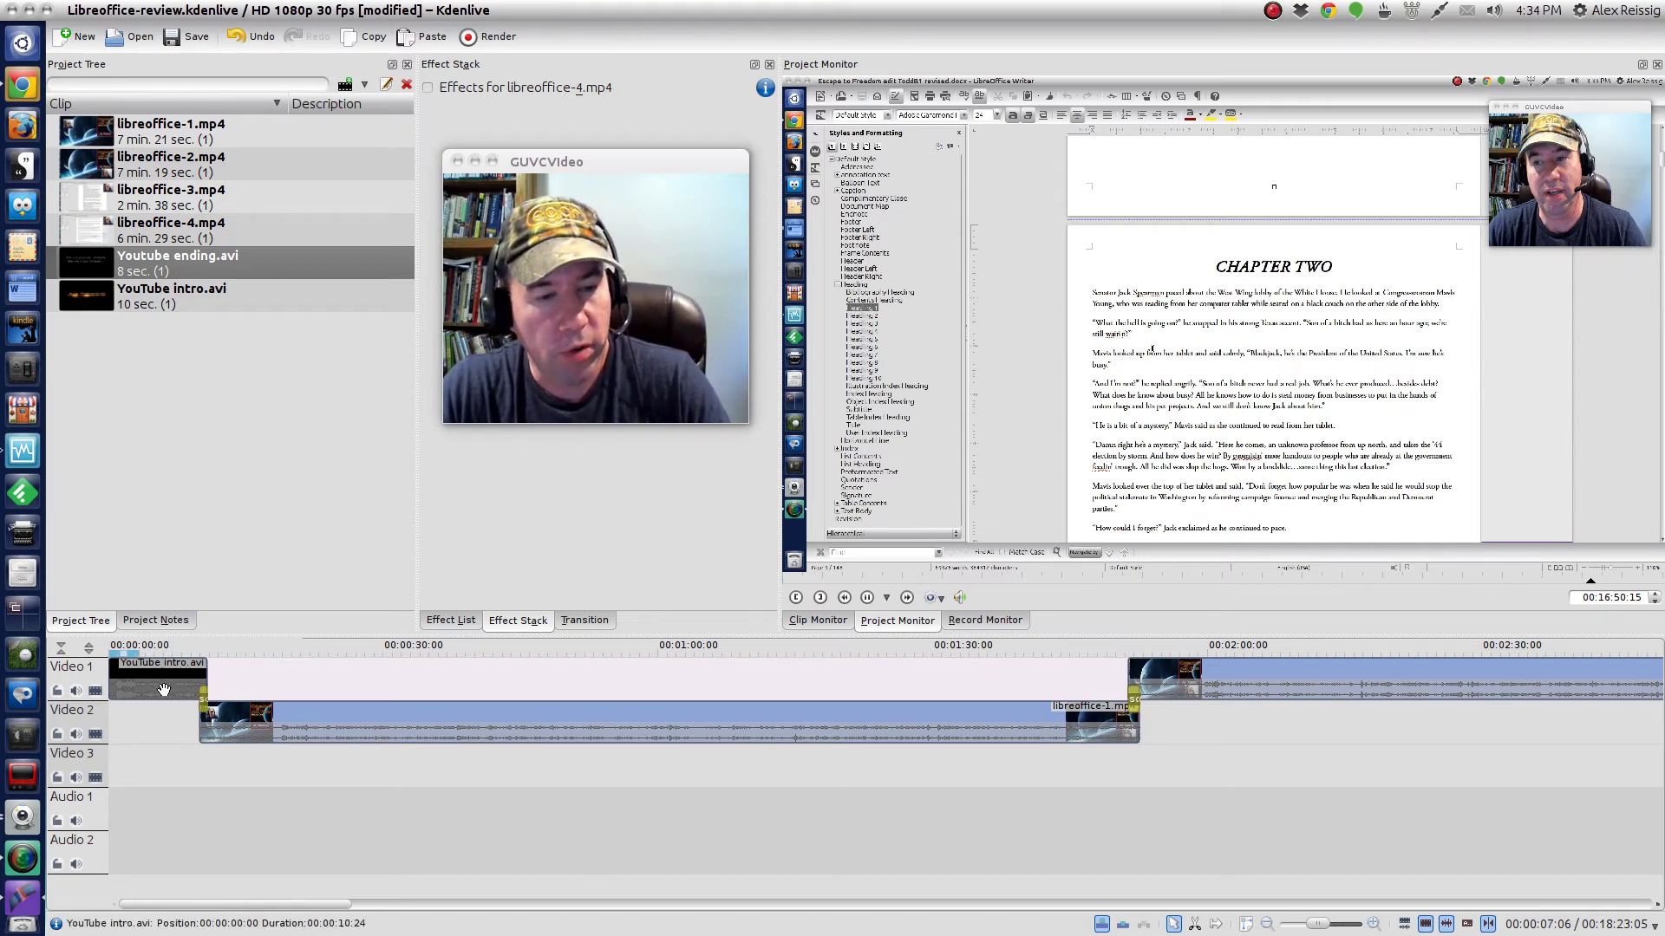
right_click(545, 723)
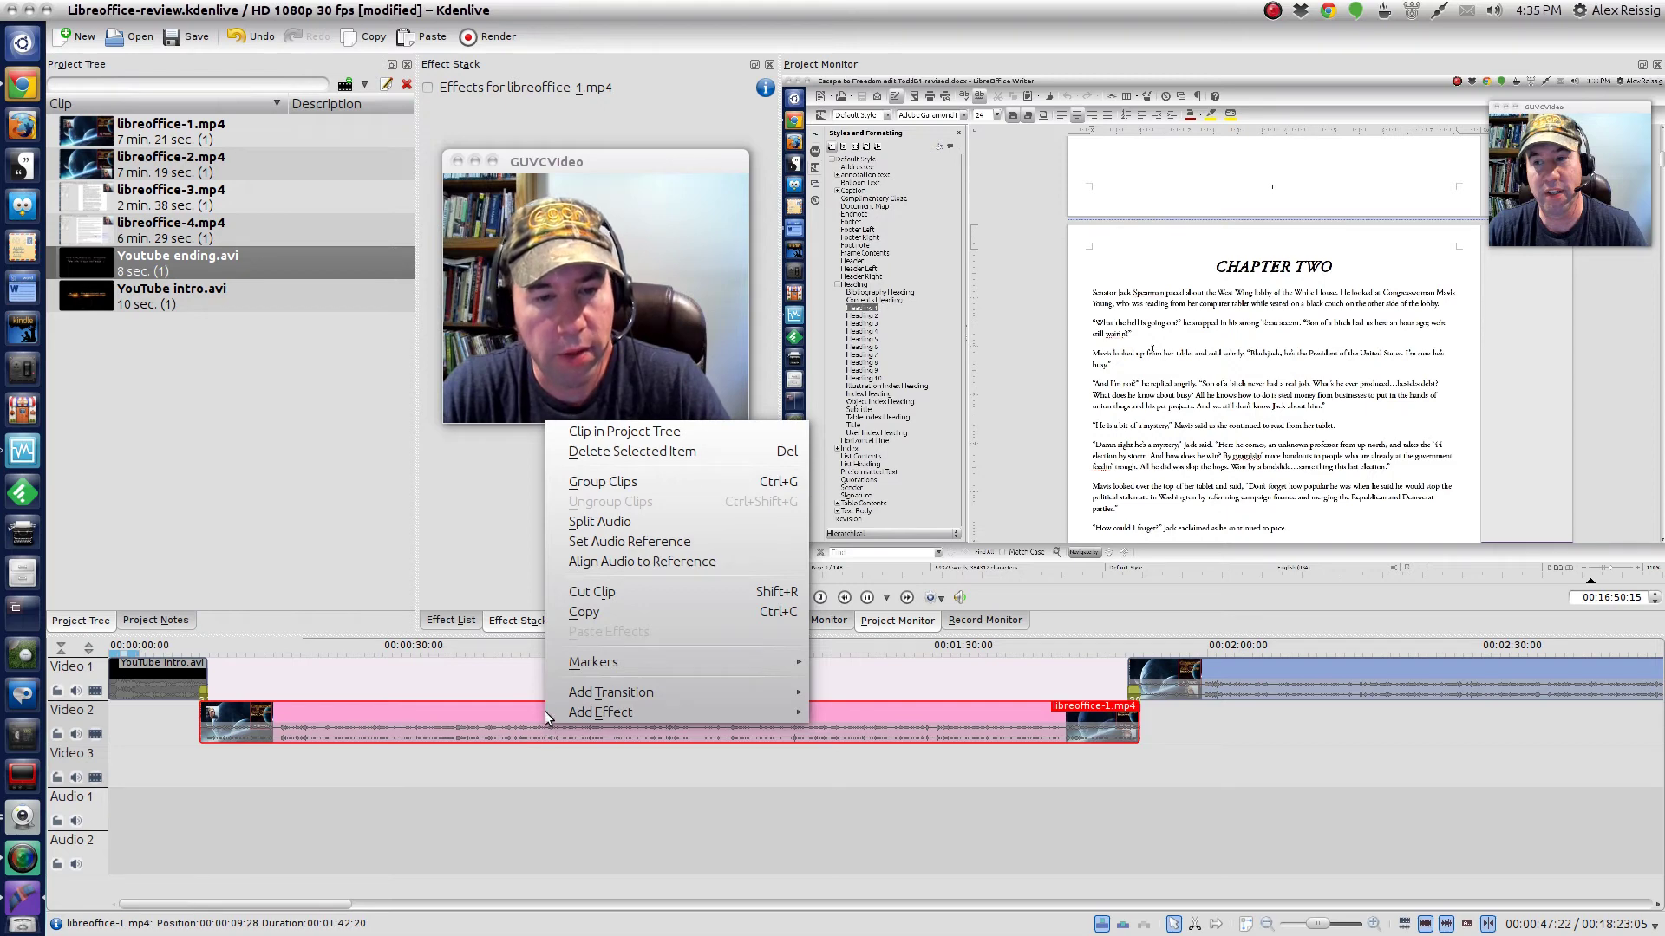
mouse_move(581, 714)
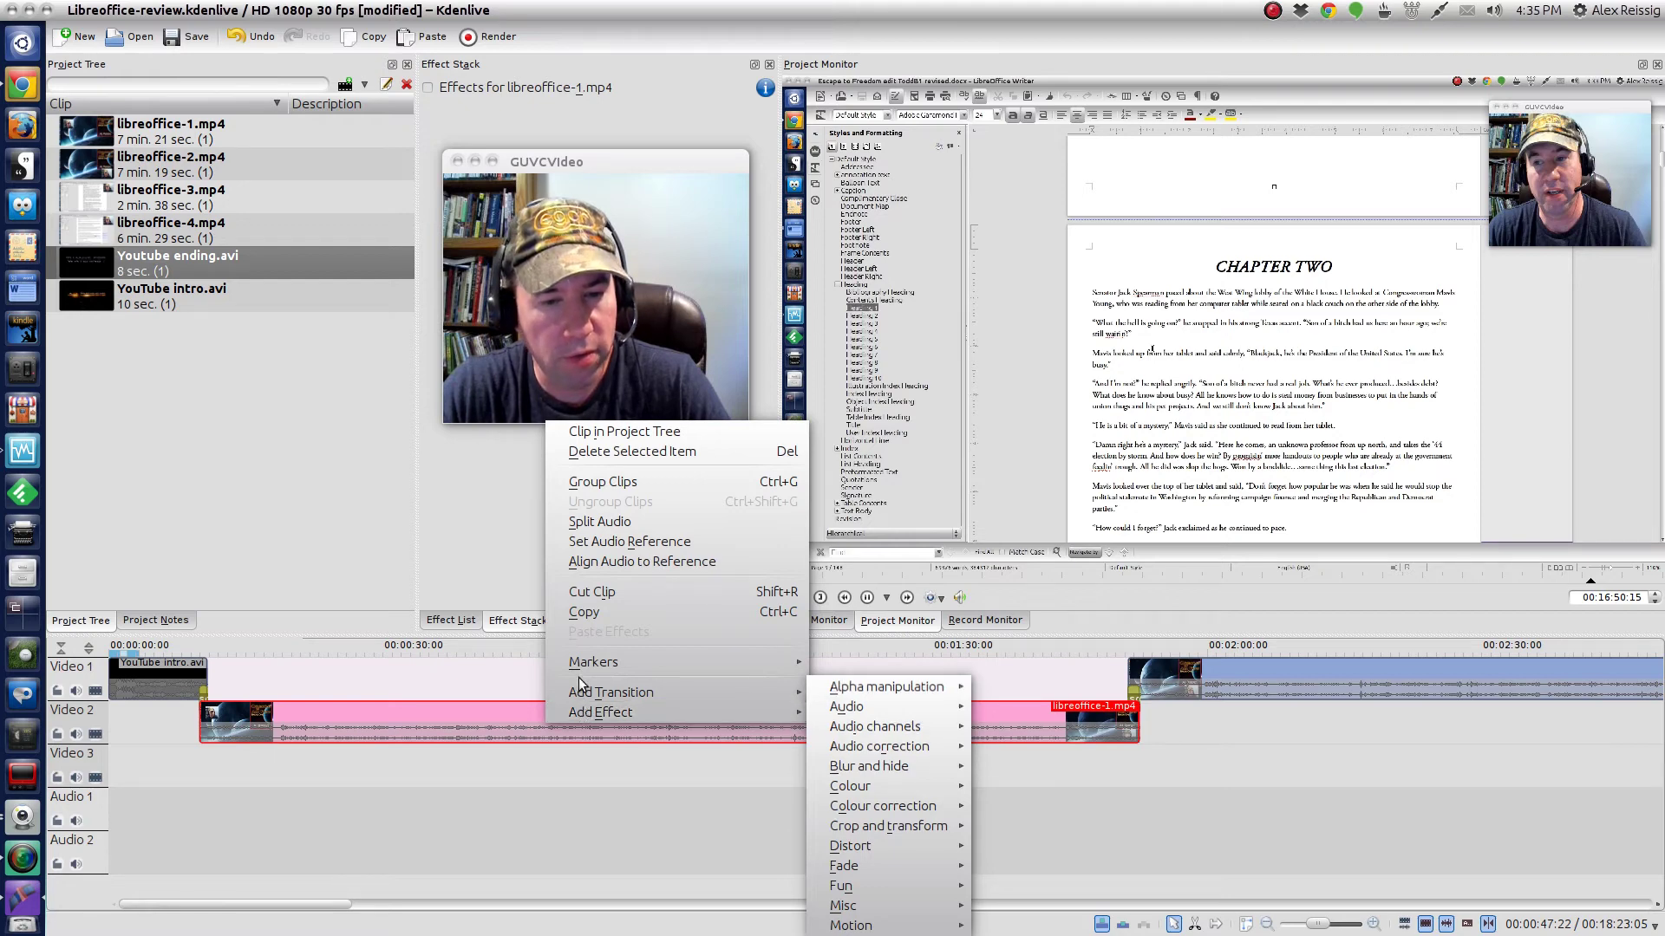
left_click(457, 769)
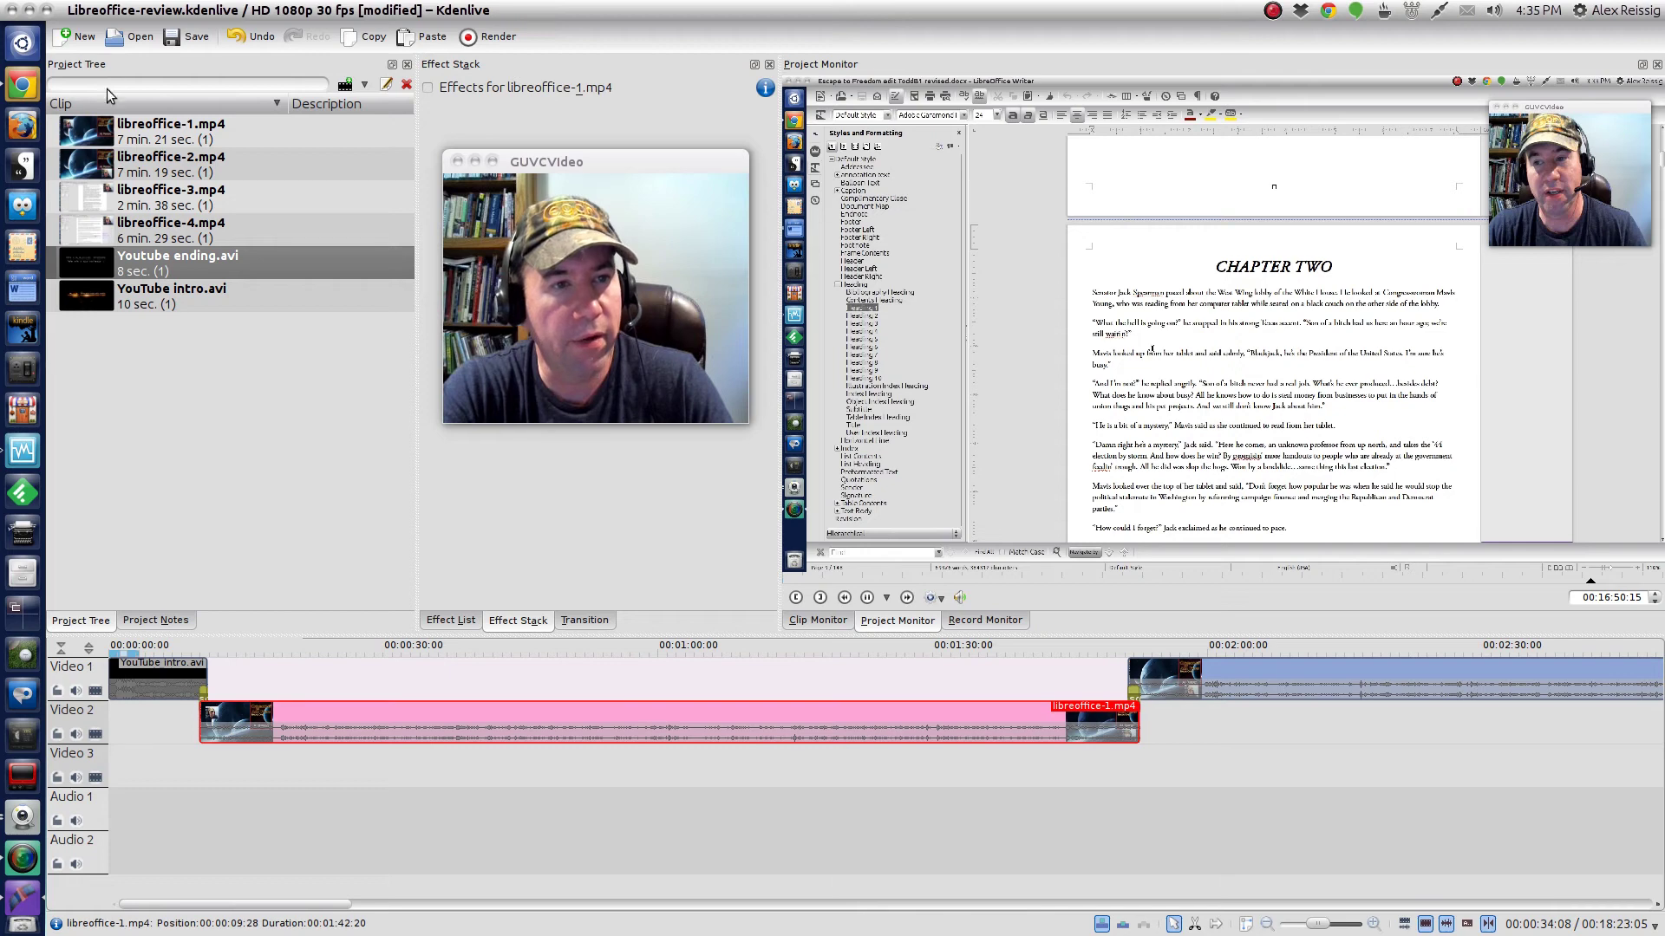
- Save the project, then pick the MP4 H.264/AAC profile in the Rendering dialog
left_click(175, 38)
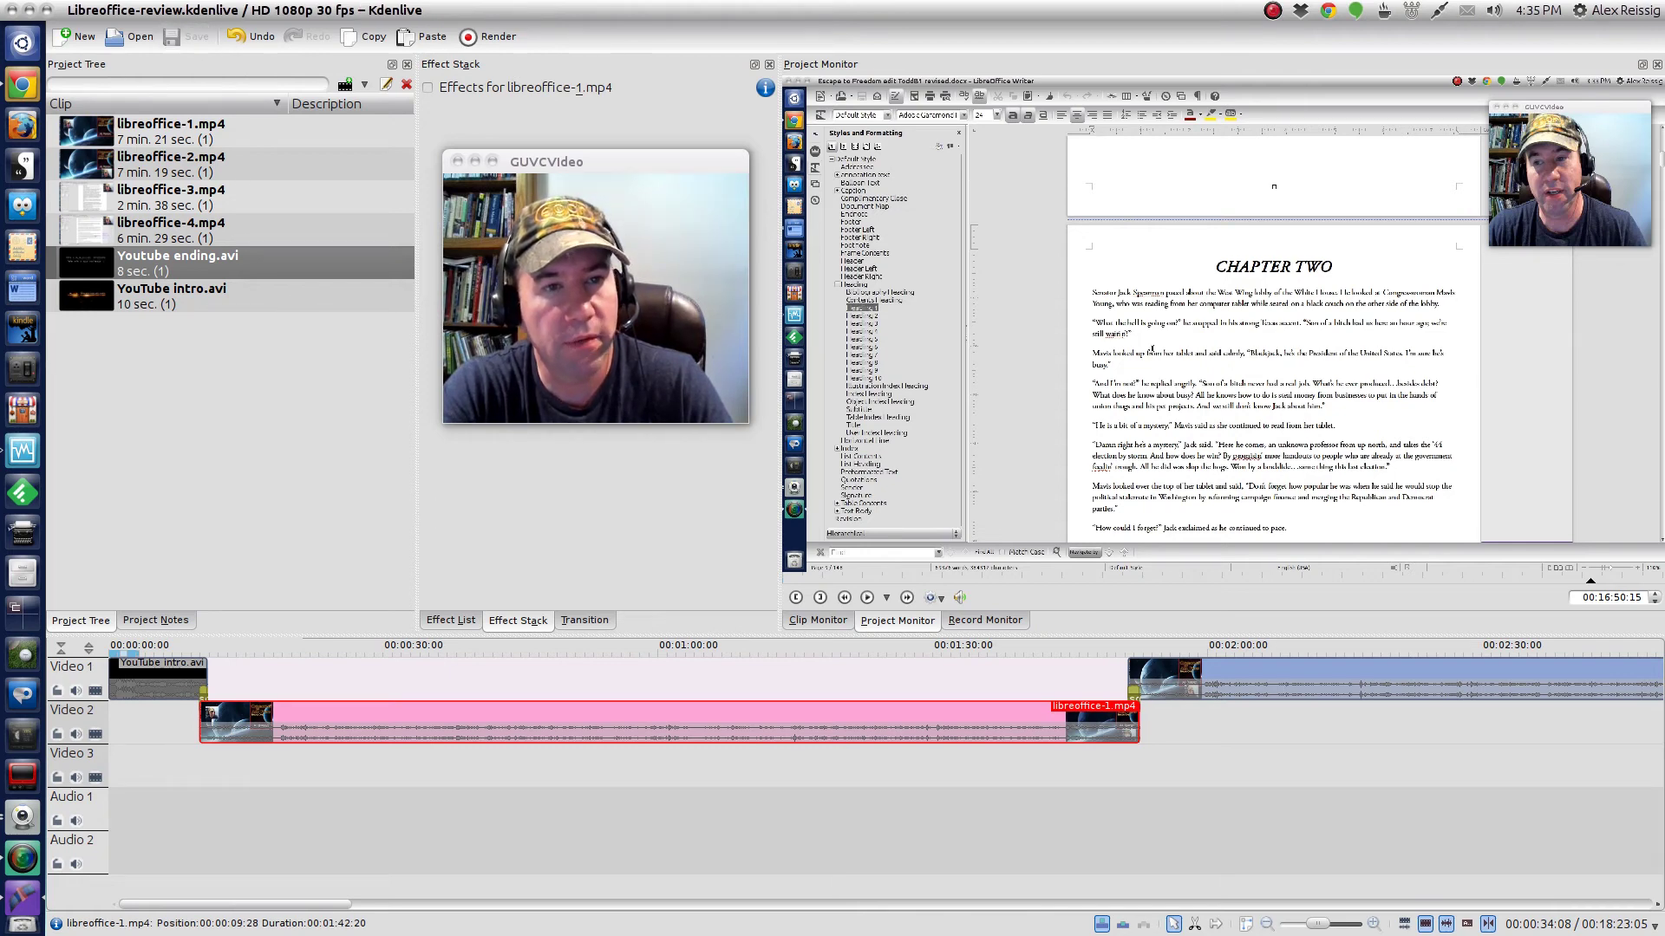
left_click(498, 43)
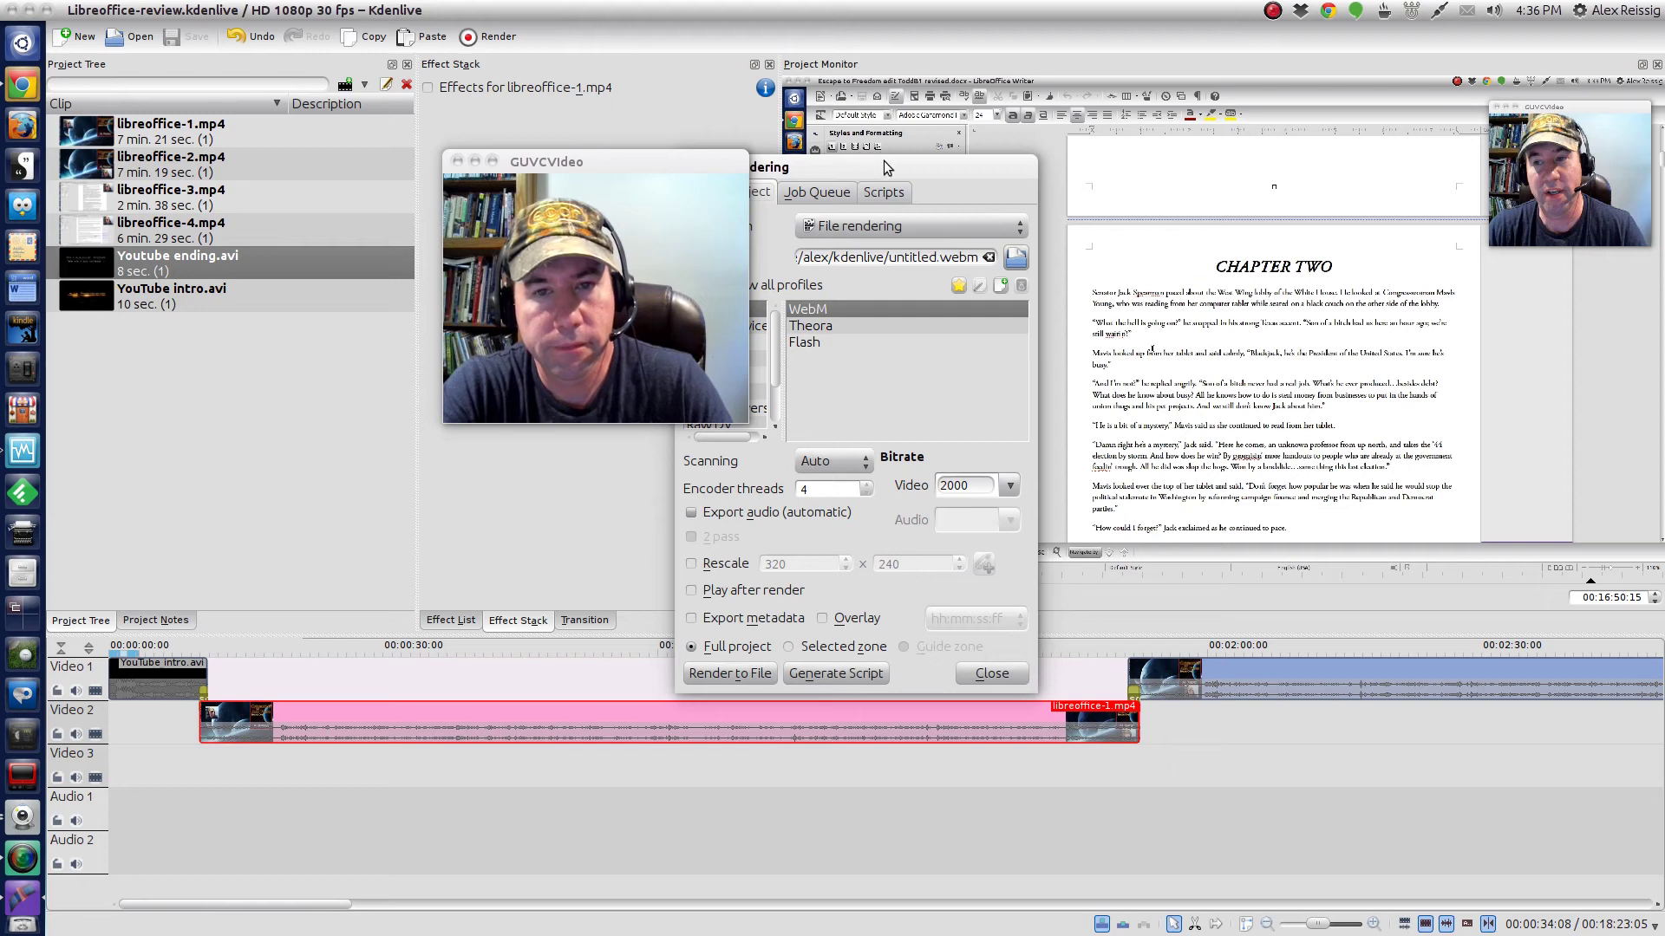
left_click_drag(874, 168, 1053, 272)
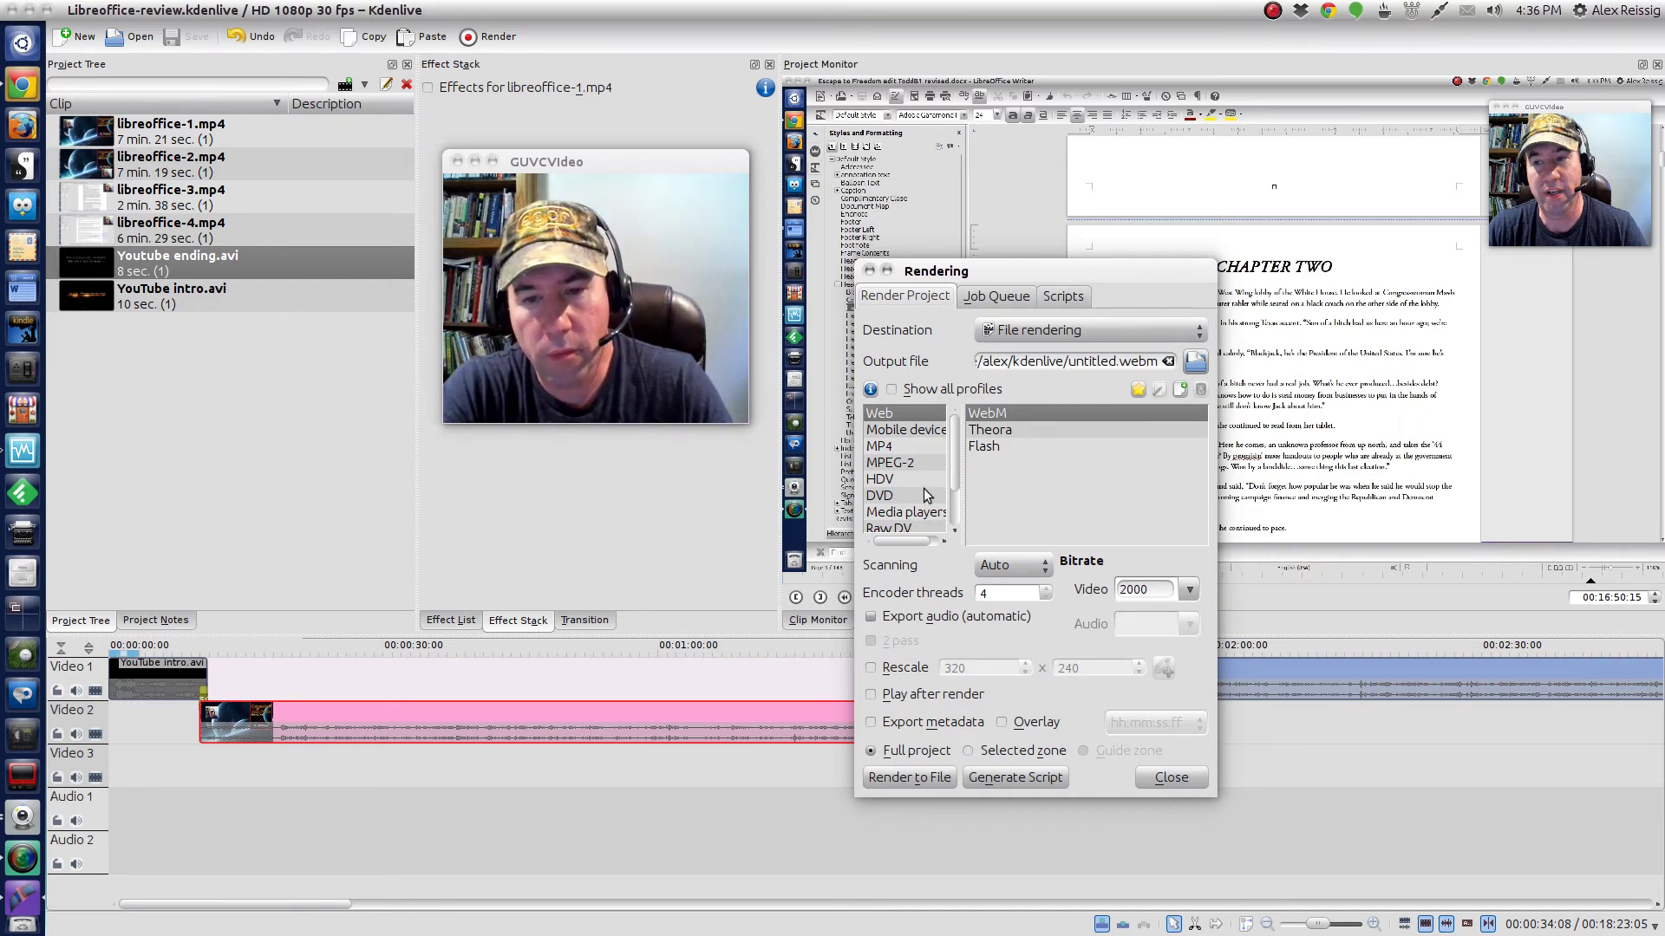
left_click_drag(952, 438, 957, 475)
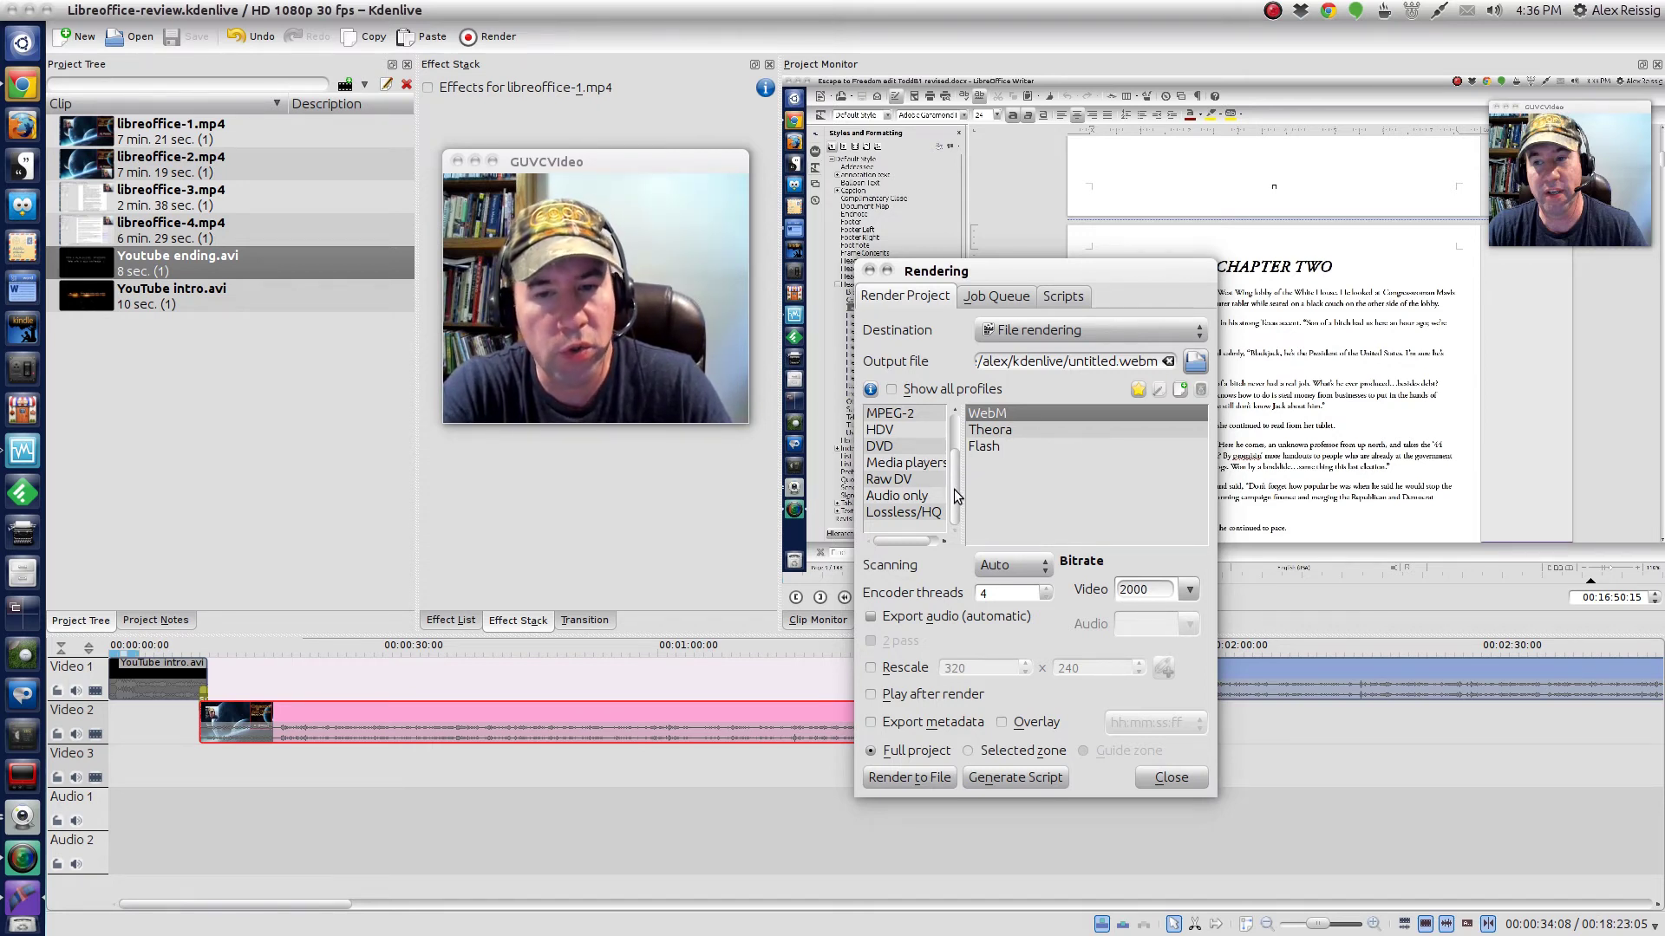
left_click_drag(957, 494, 955, 453)
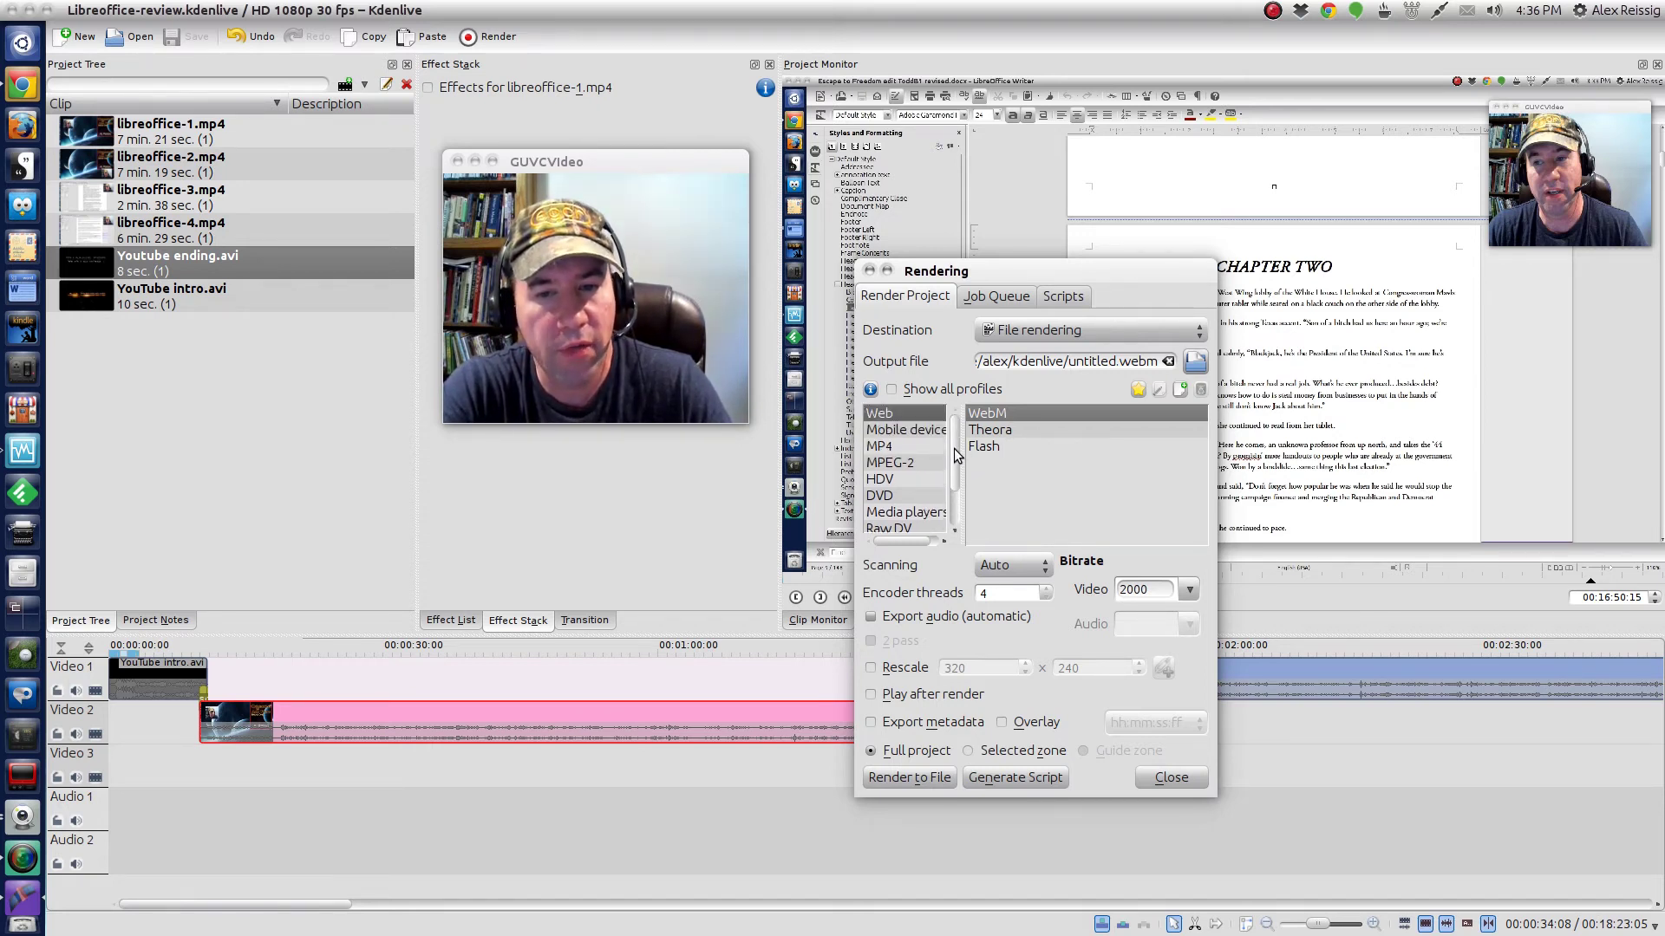
left_click(902, 449)
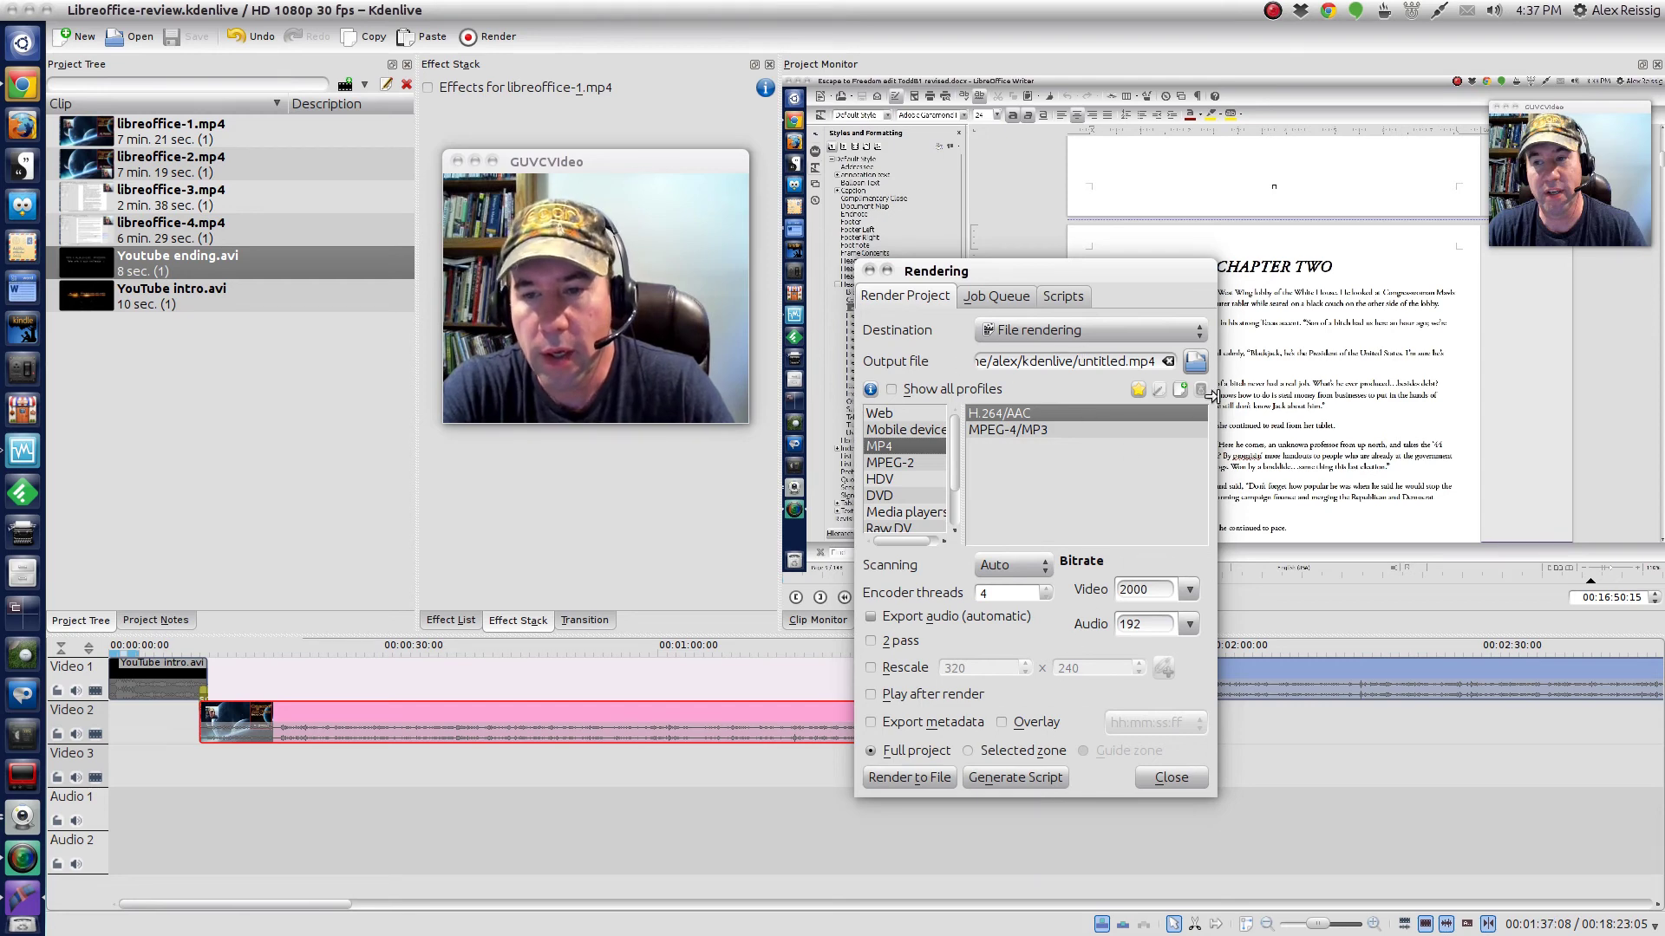
- Name the render output 'Libreoffice-review' in the Completed youtube videos folder
left_click(1196, 362)
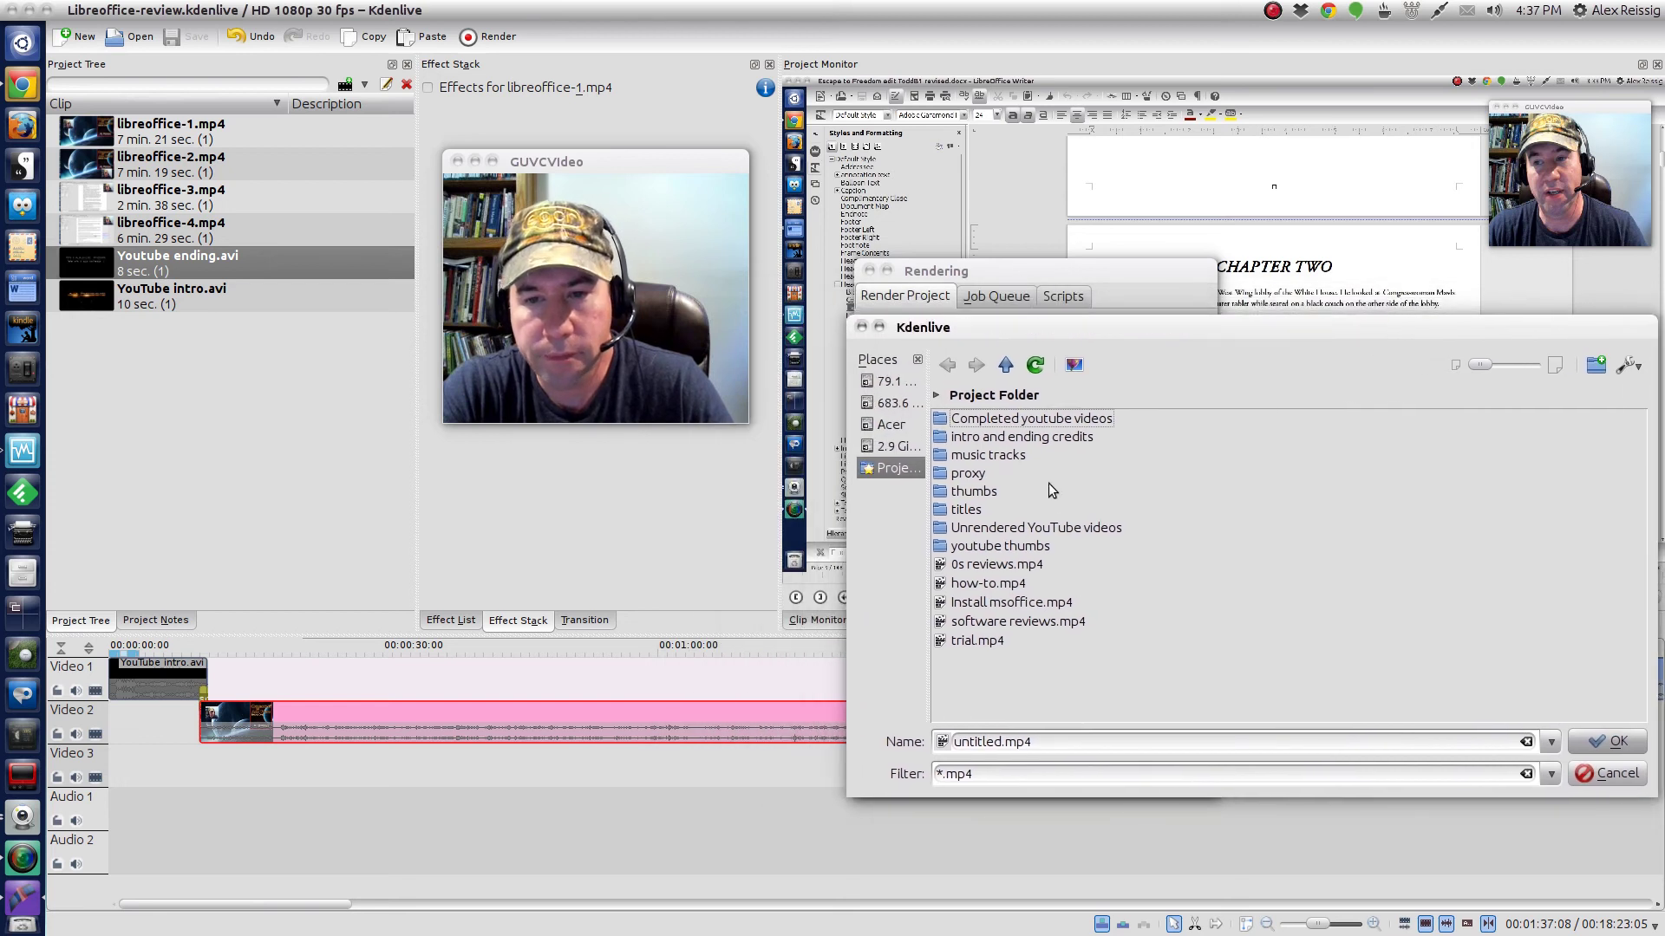
left_click(1040, 420)
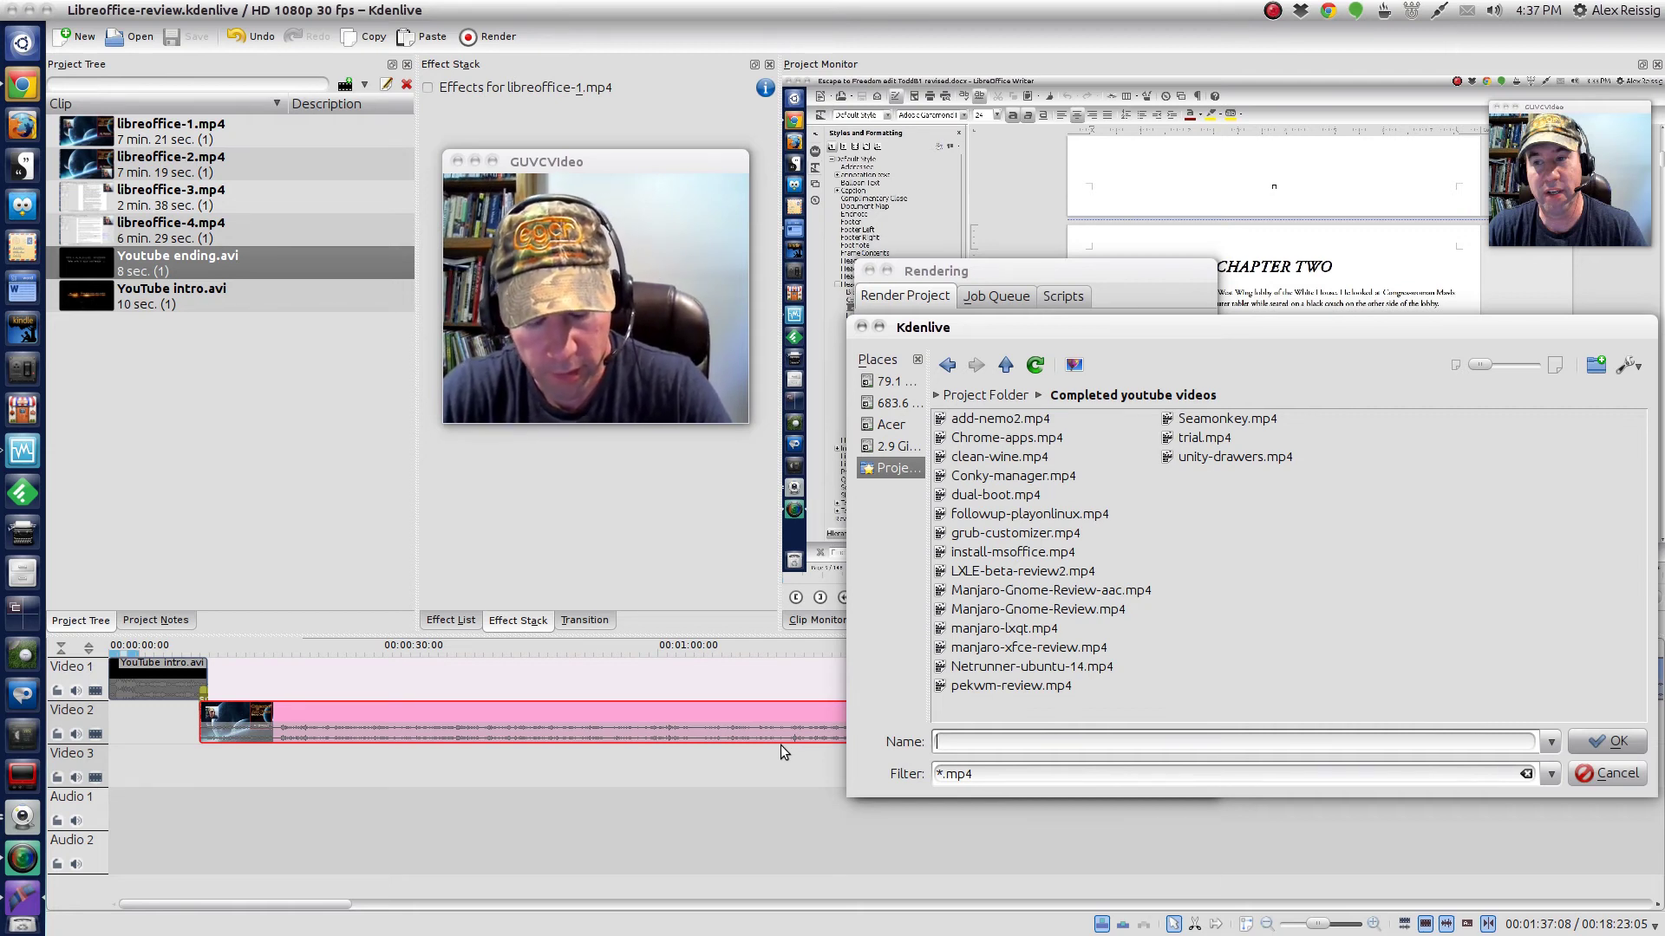
type("Lib")
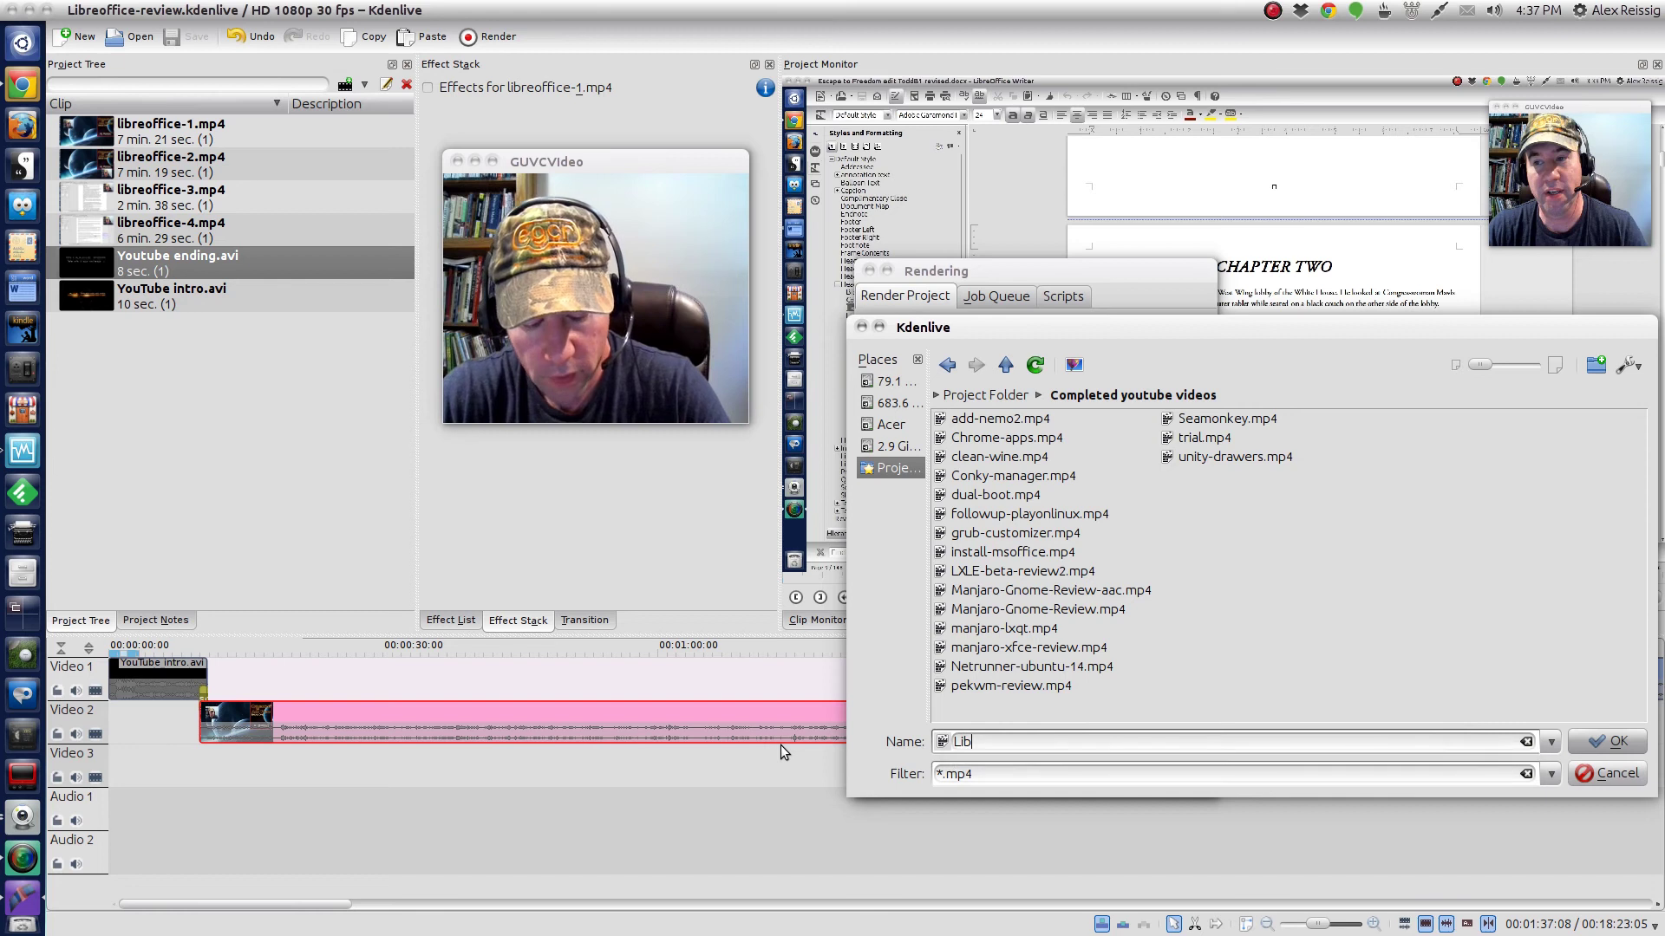
type("reoffic")
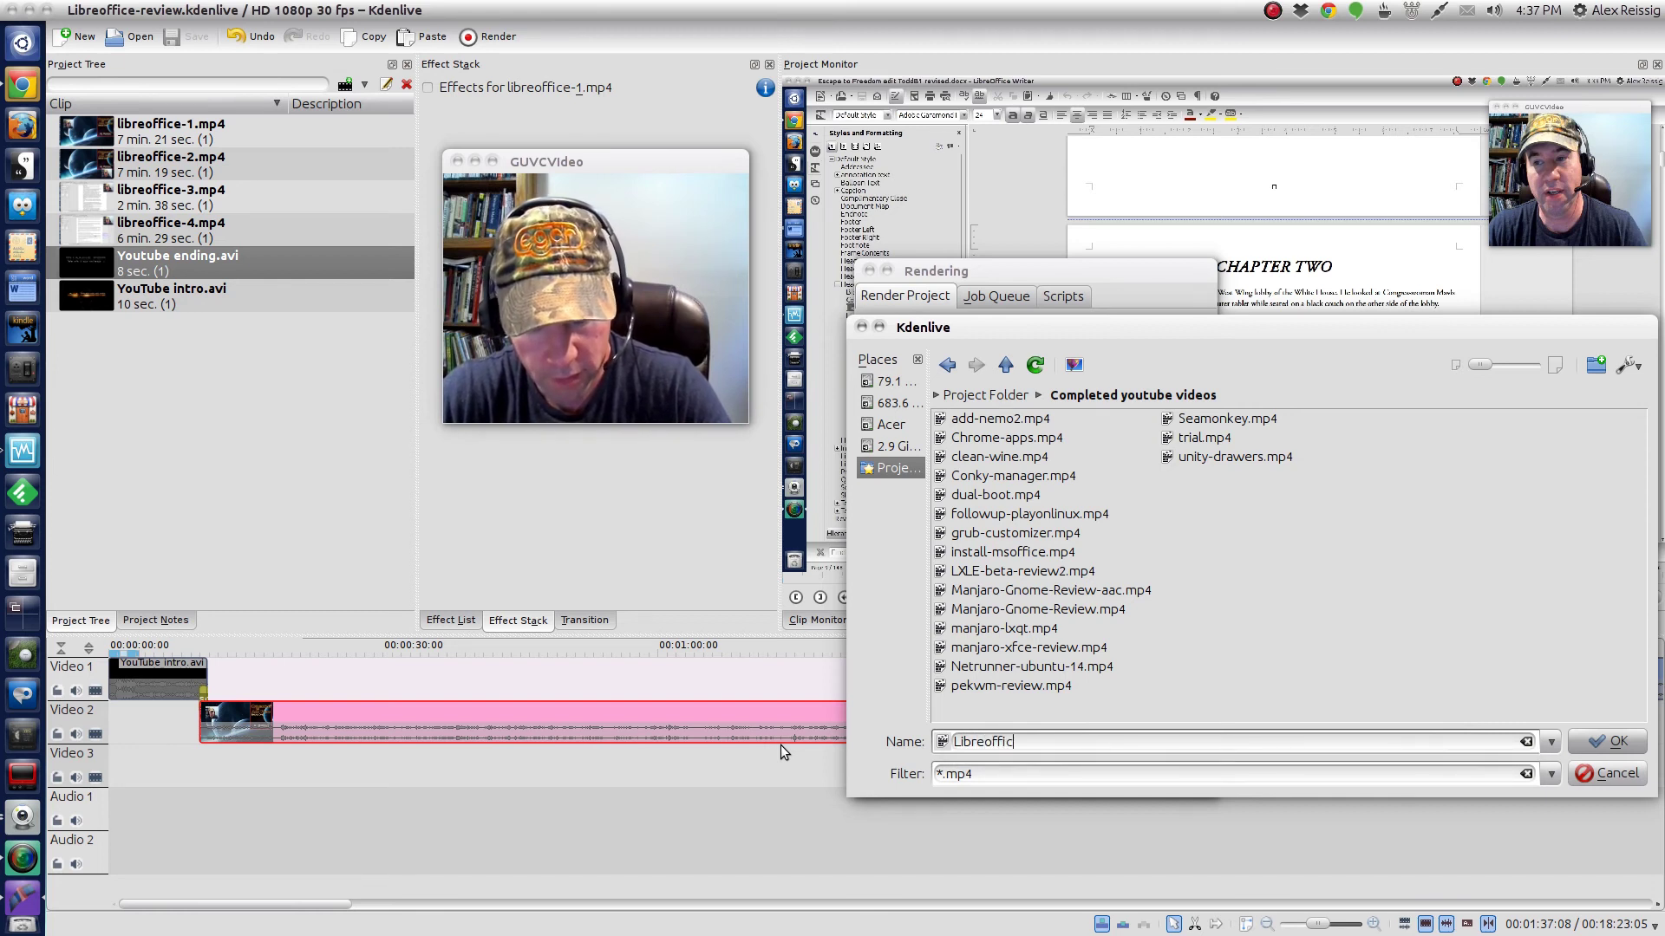
type("e-review")
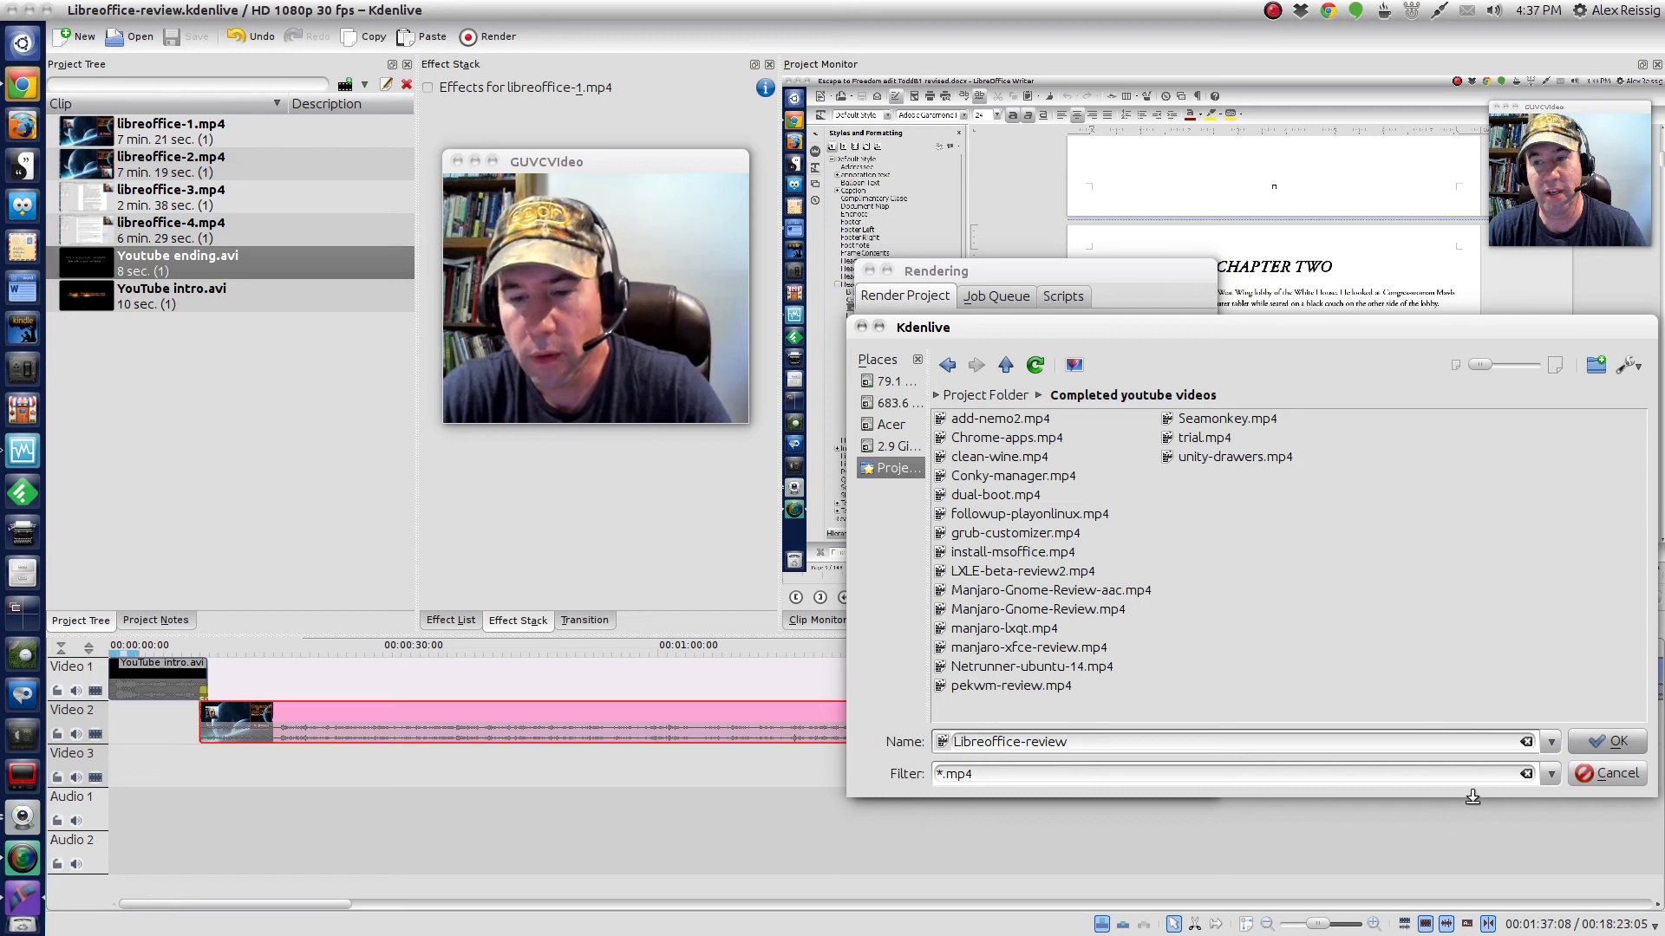
left_click(1605, 743)
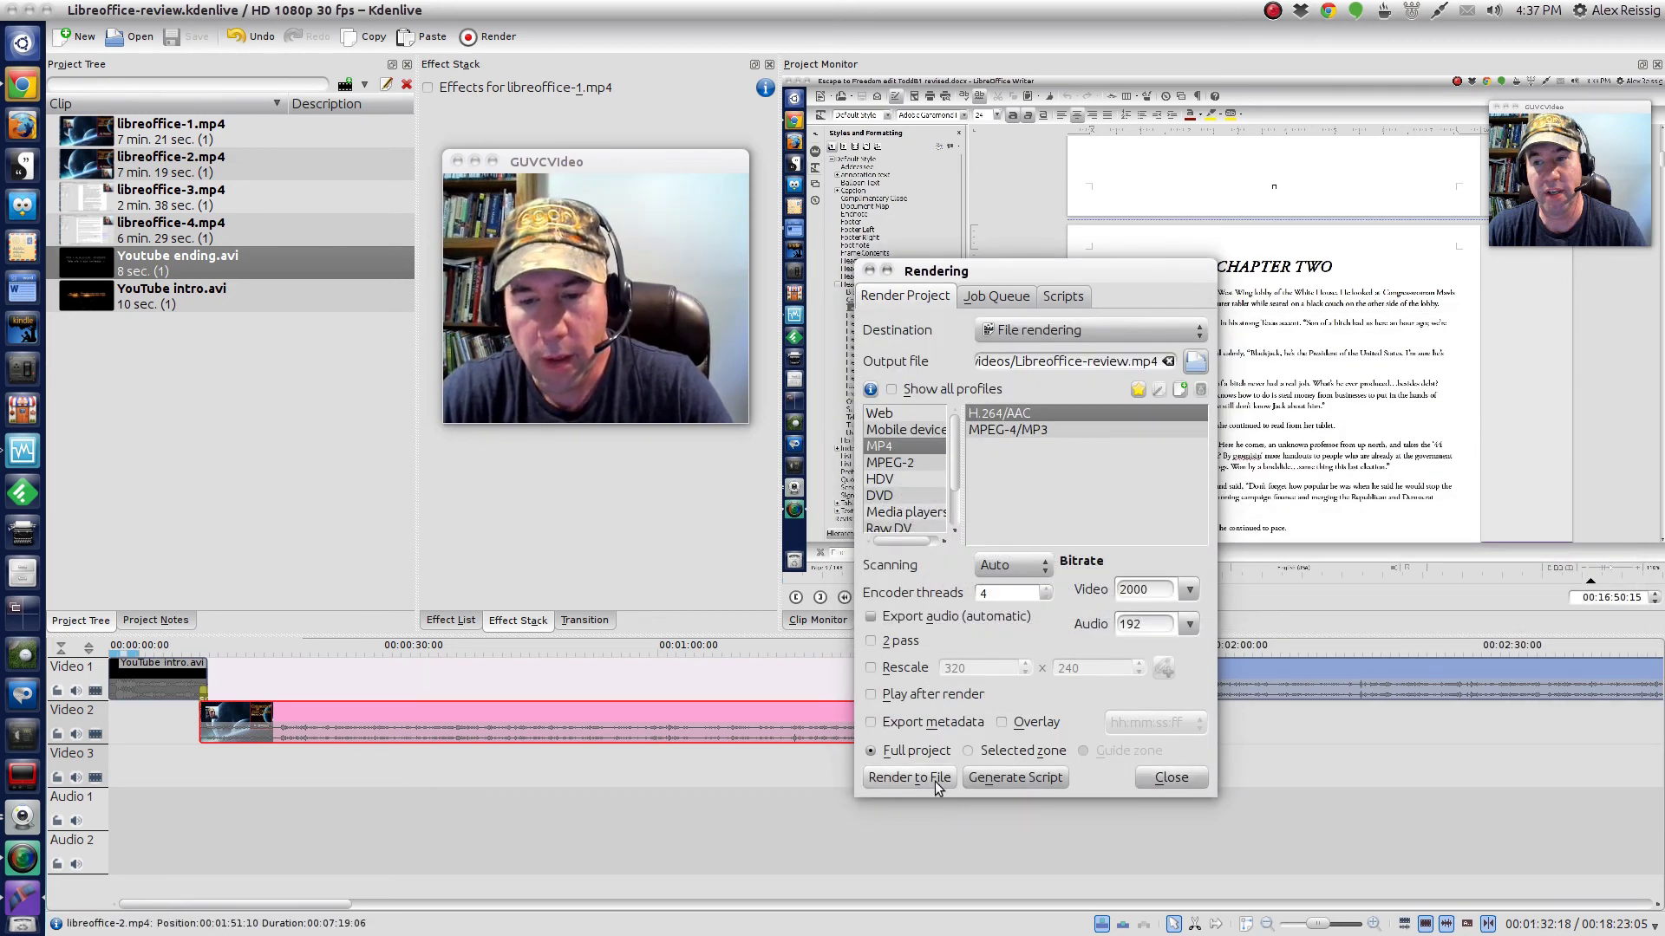
- Launch the Render to File job for Libreoffice-review.mp4 into the job queue
left_click(908, 778)
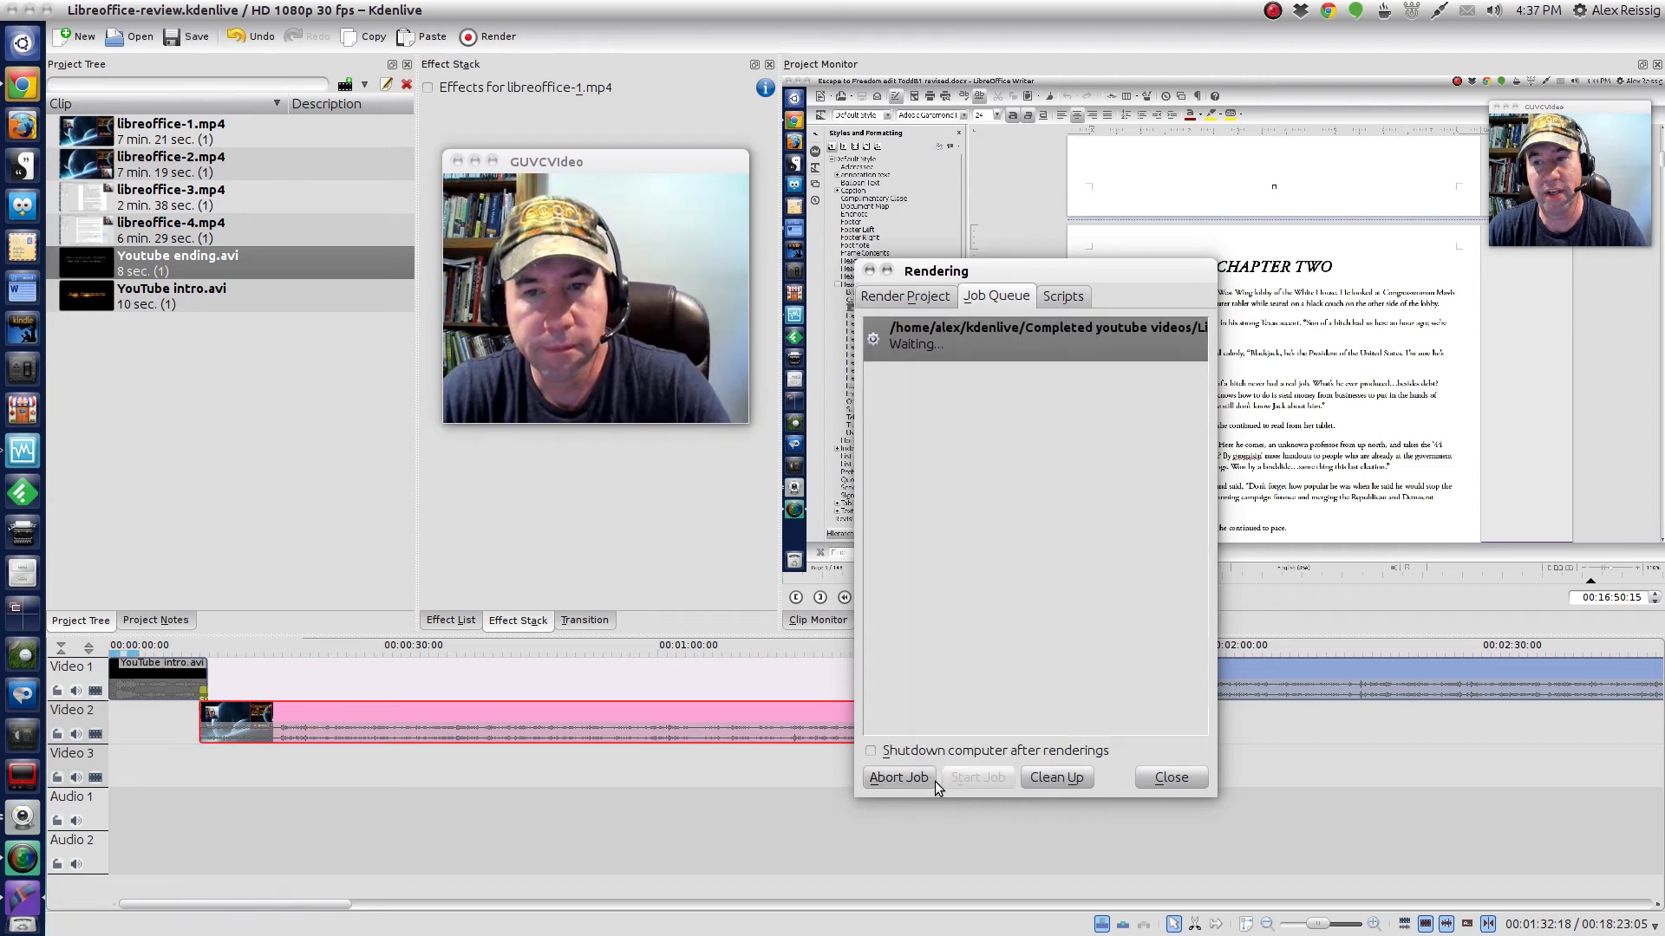